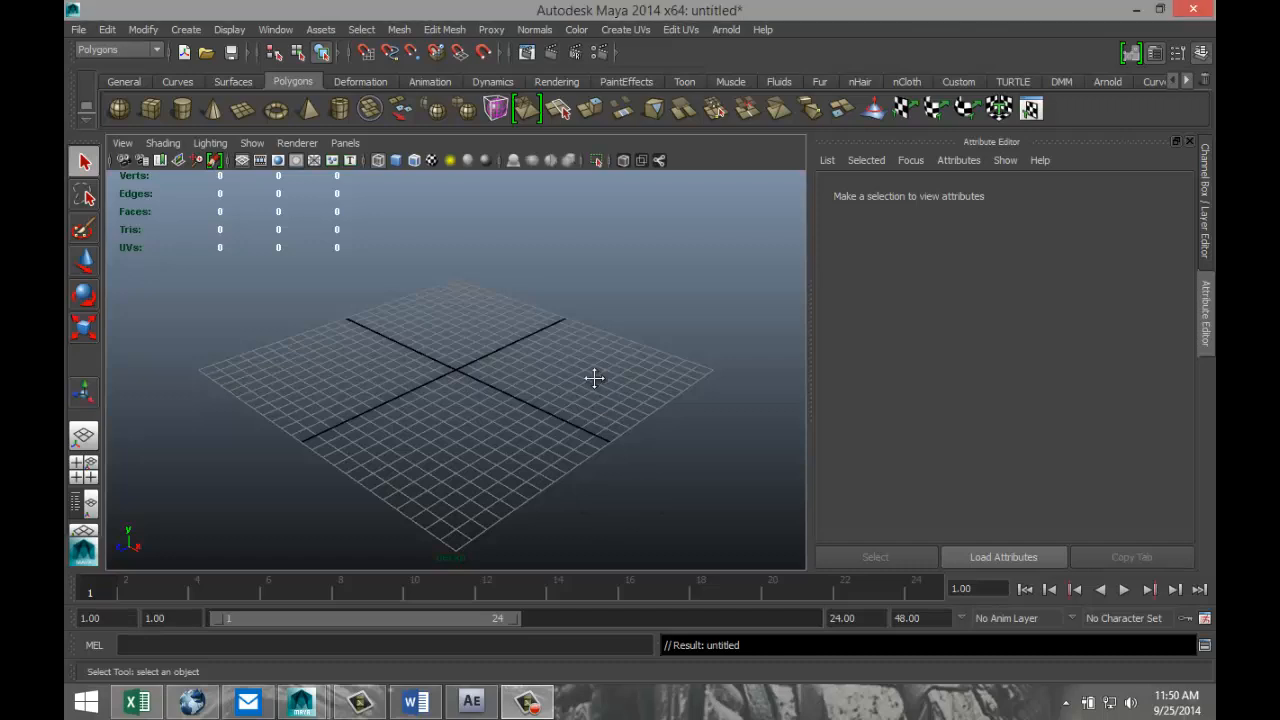
Create a large polygon plane covering the whole grid and display it smooth shaded.
alt+drag(594, 380, 629, 451)
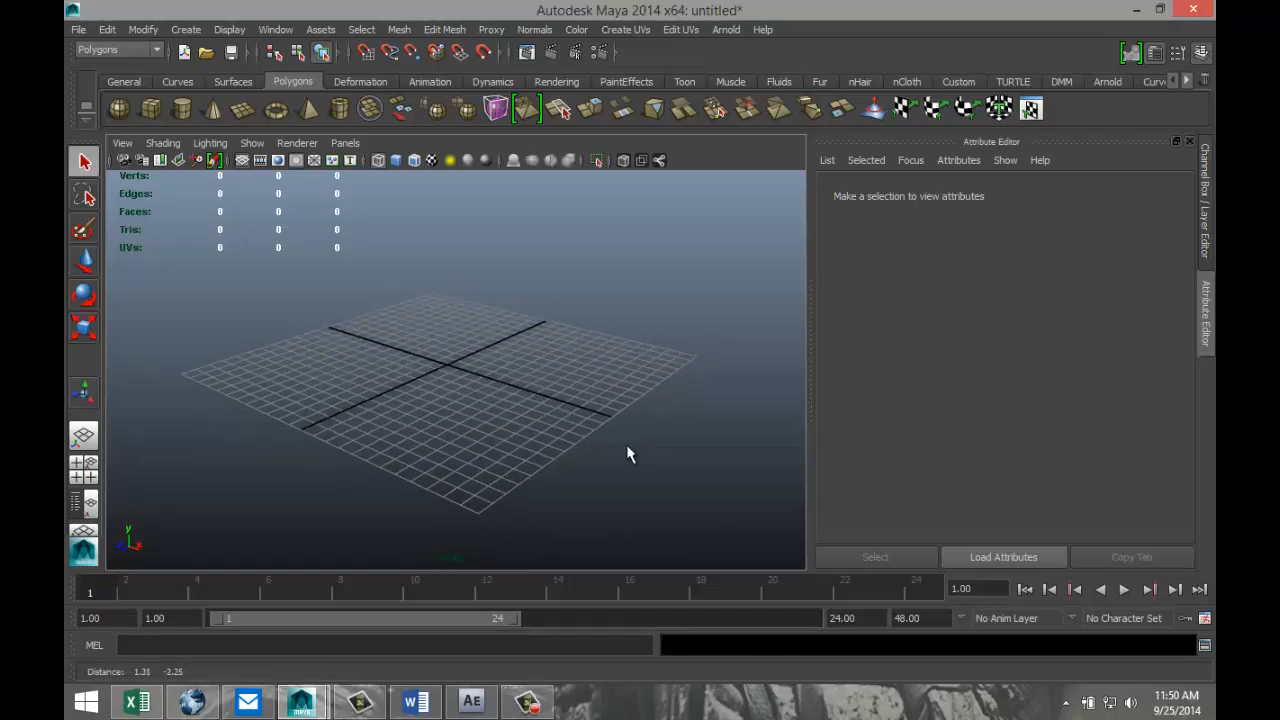
click(245, 112)
drag(180, 371, 798, 341)
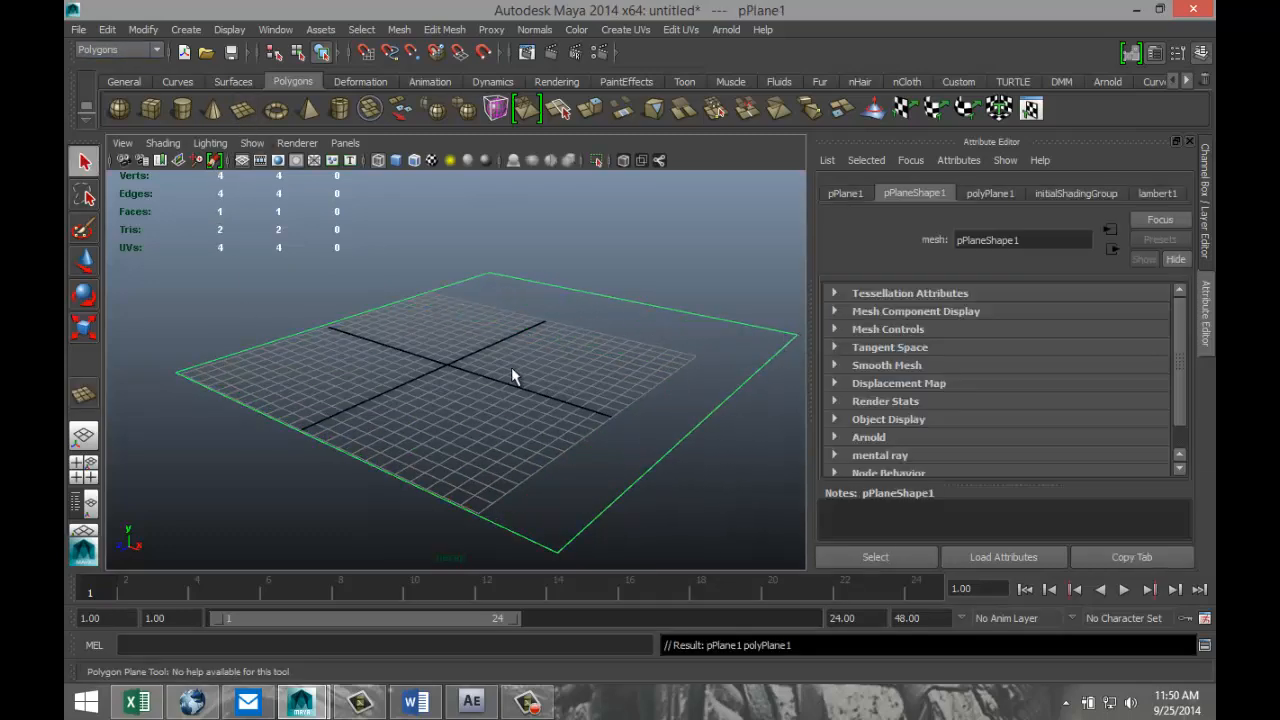
key(5)
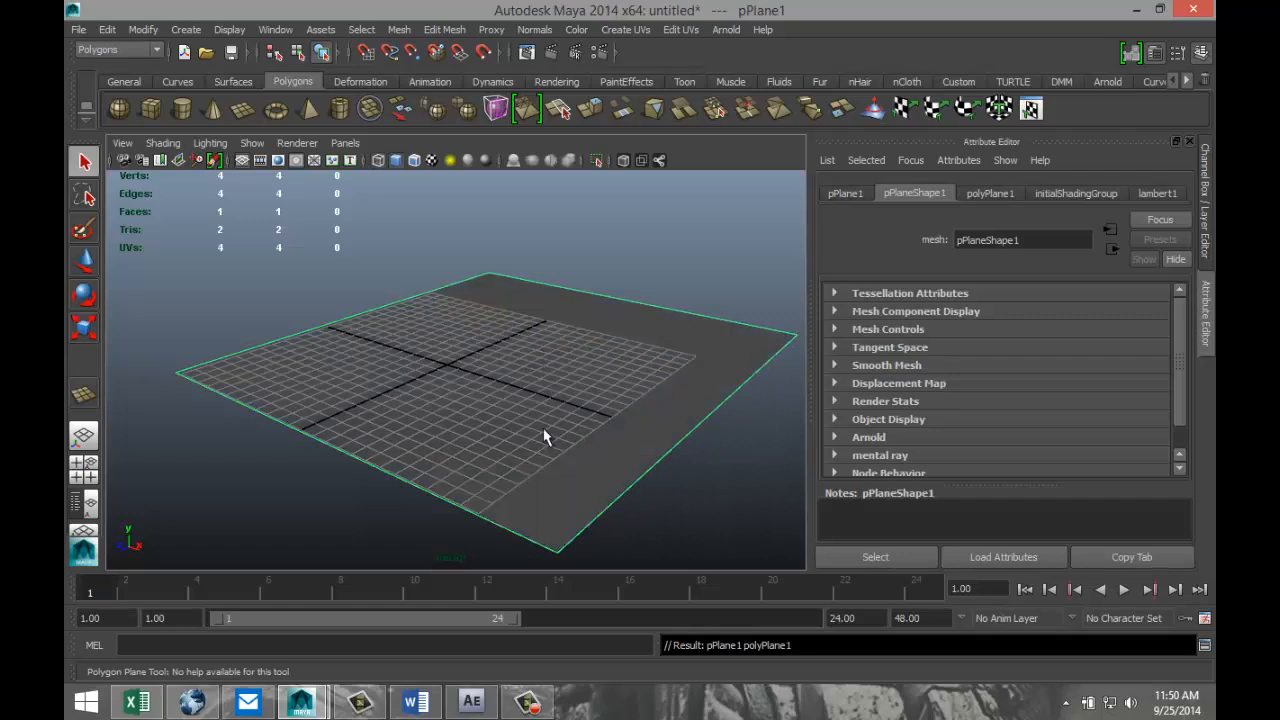
Assign a new Lambert material to the large plane and set its color to light gray with value 0.671.
right_drag(565, 425, 592, 650)
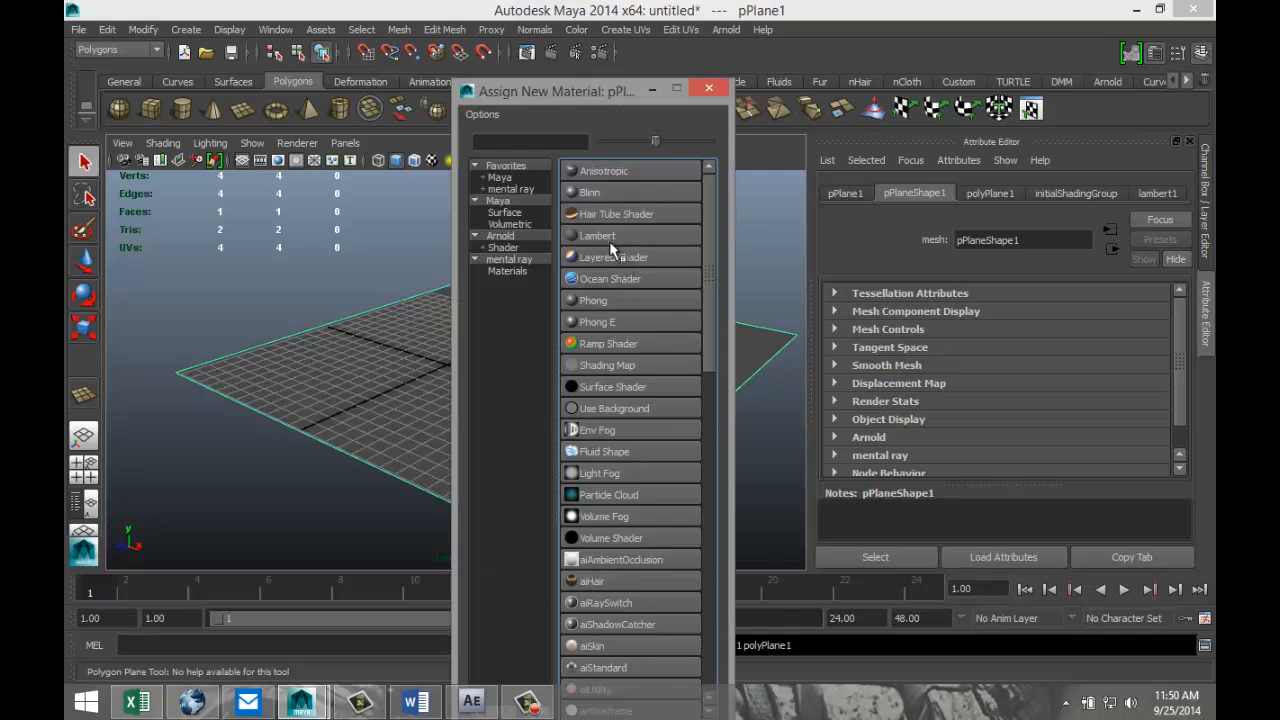
click(618, 248)
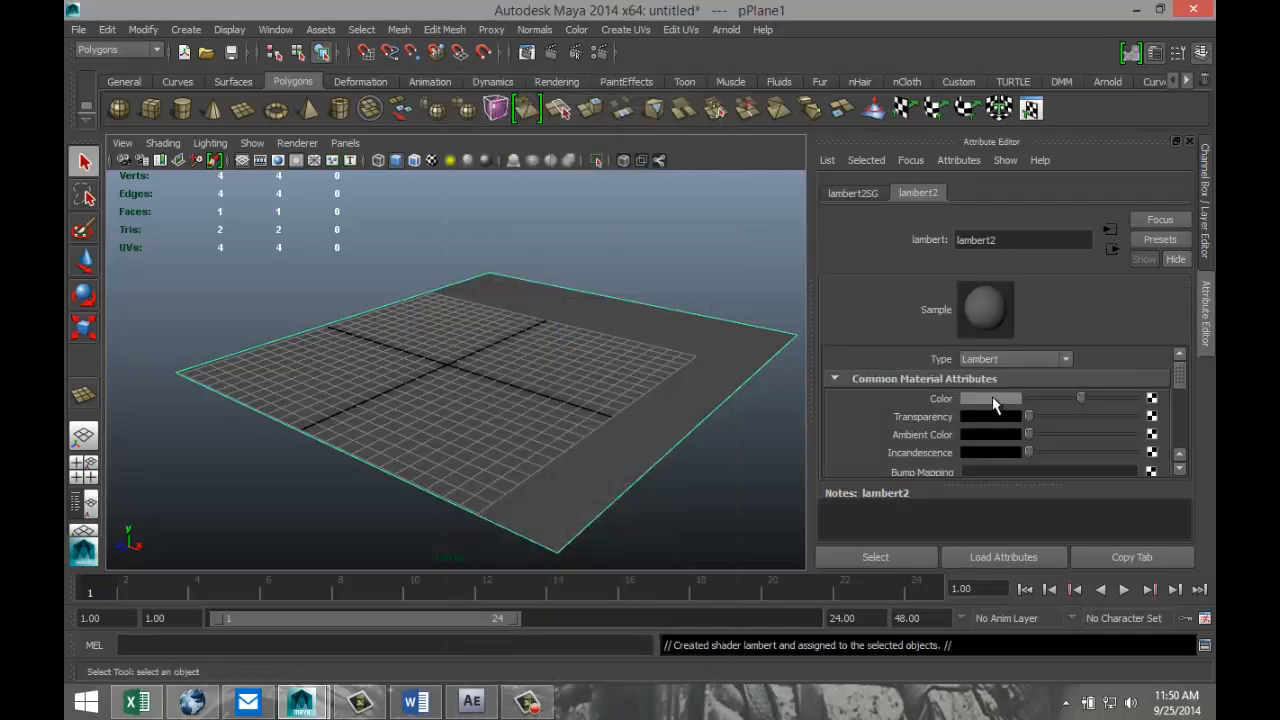
click(993, 398)
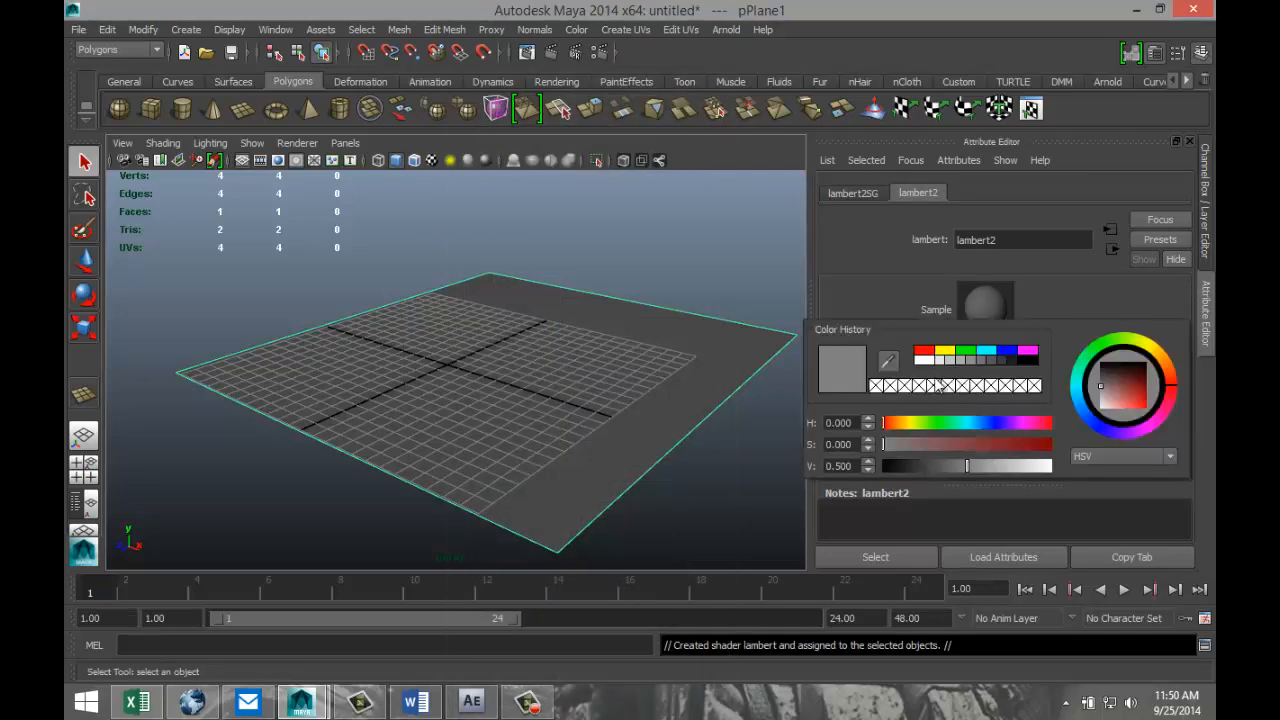
click(962, 364)
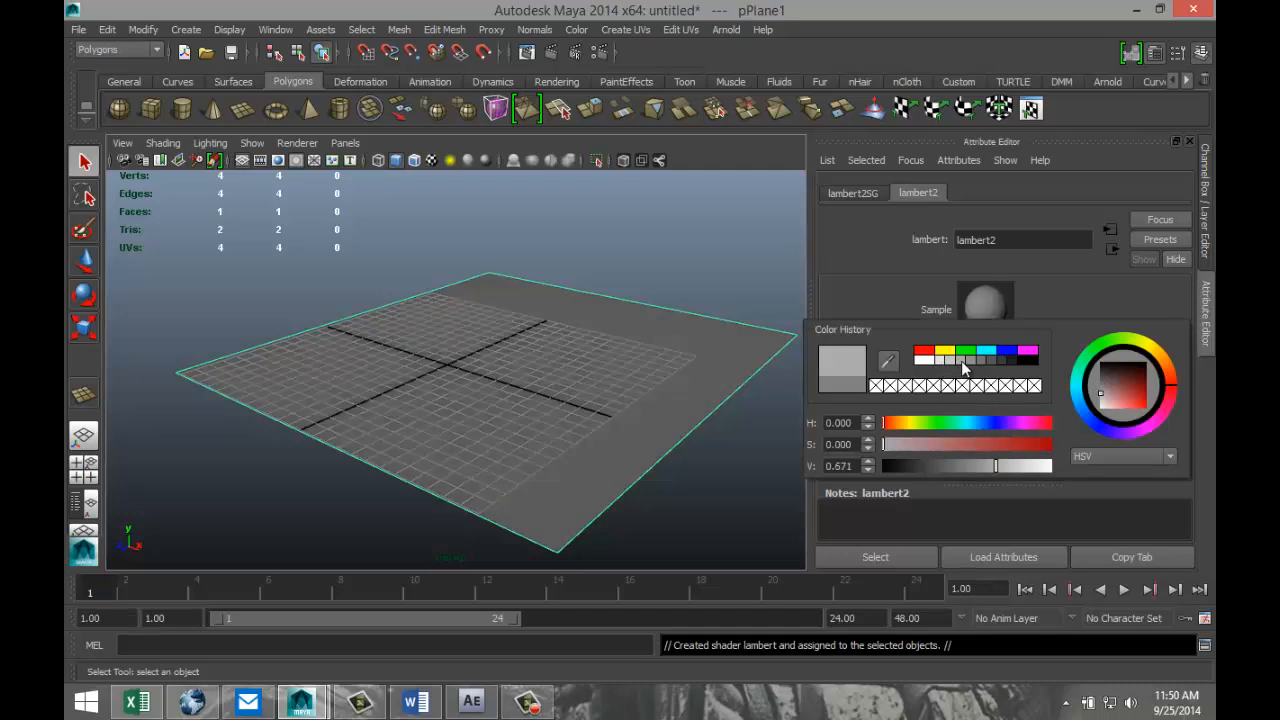
click(712, 495)
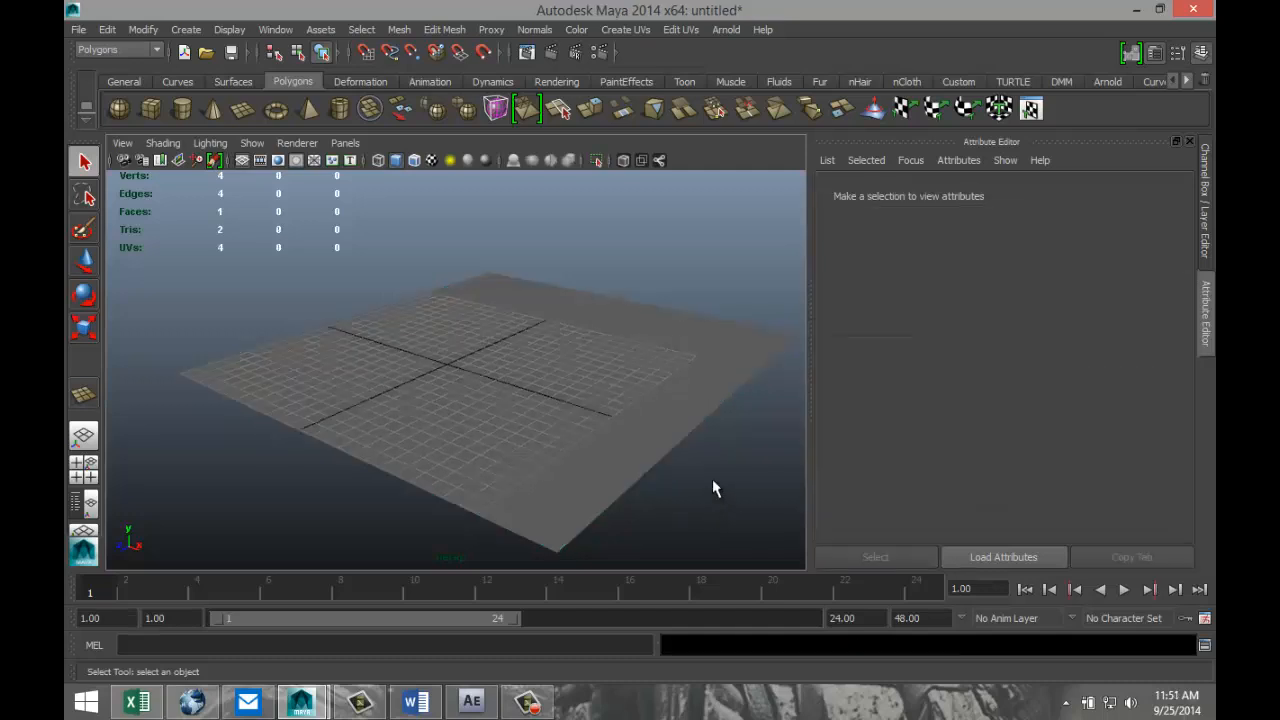
Create a smaller polygon plane about 13.2 by 16.8 units over the ground plane and raise it about 0.6 cm.
alt+drag(714, 473, 629, 465)
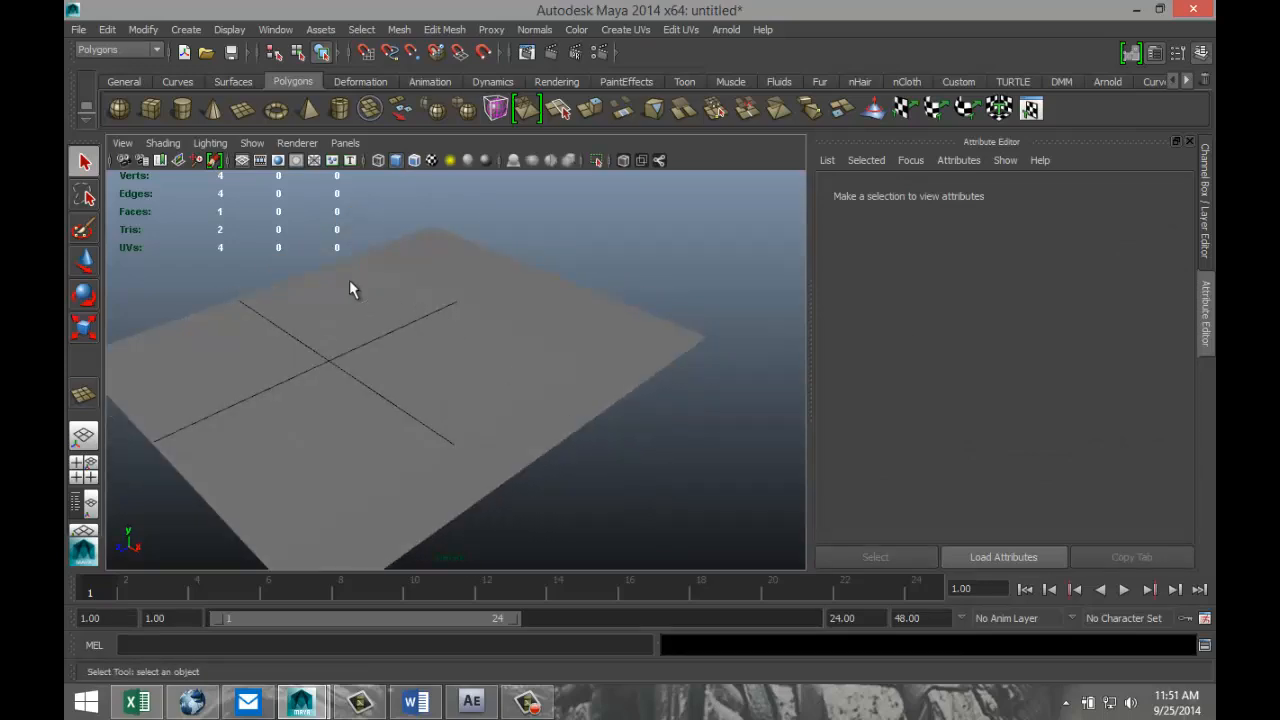
click(243, 108)
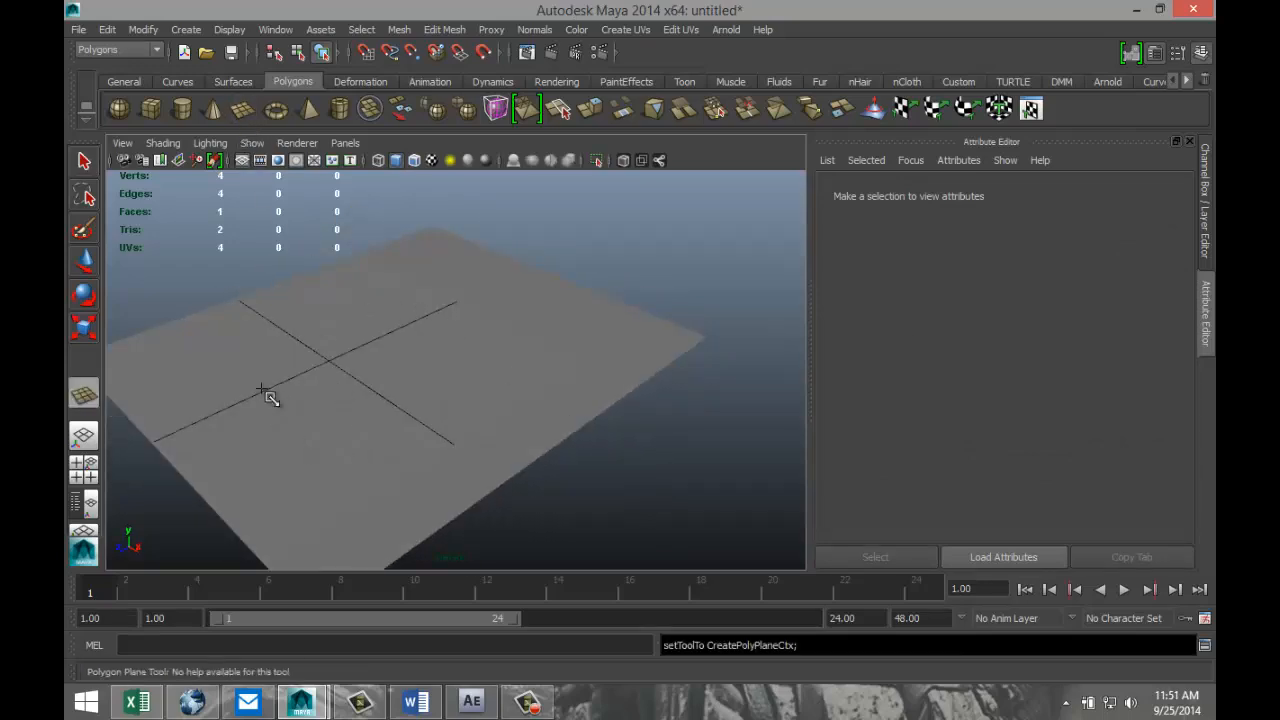
drag(262, 390, 570, 355)
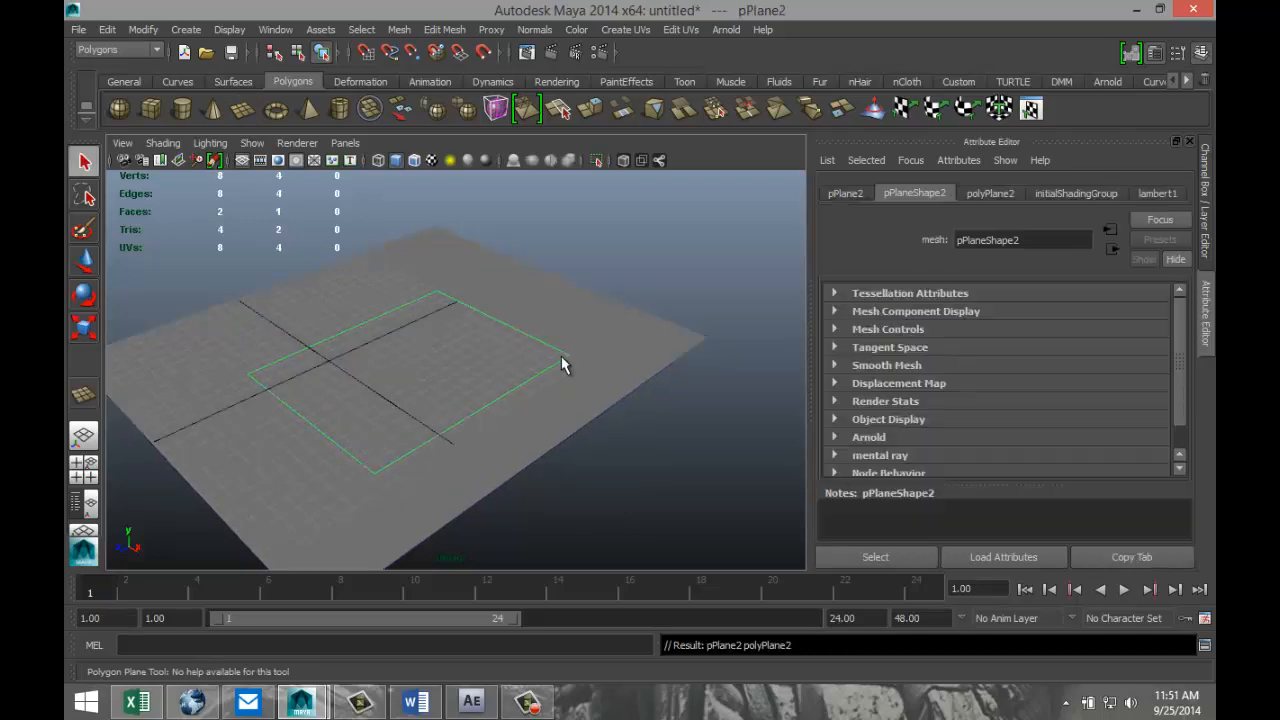
key(w)
drag(409, 300, 412, 278)
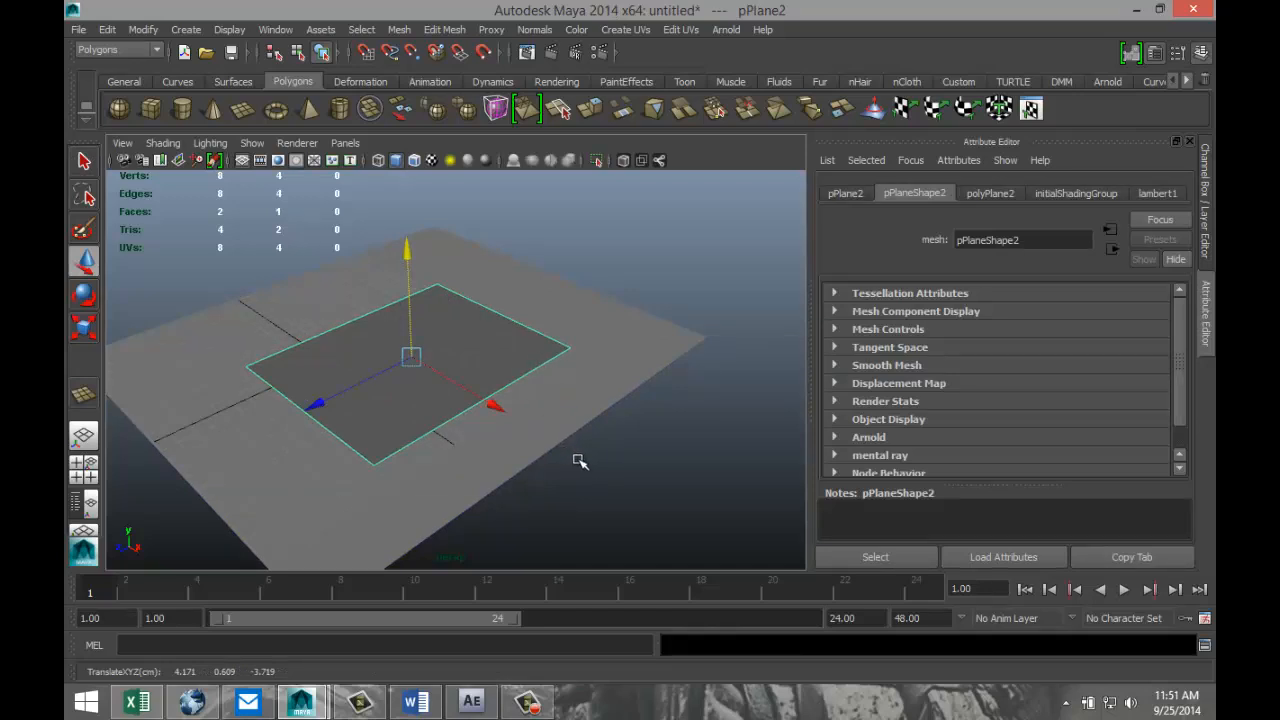
Set the smaller plane's width and height subdivisions to 20 each.
alt+drag(605, 482, 533, 494)
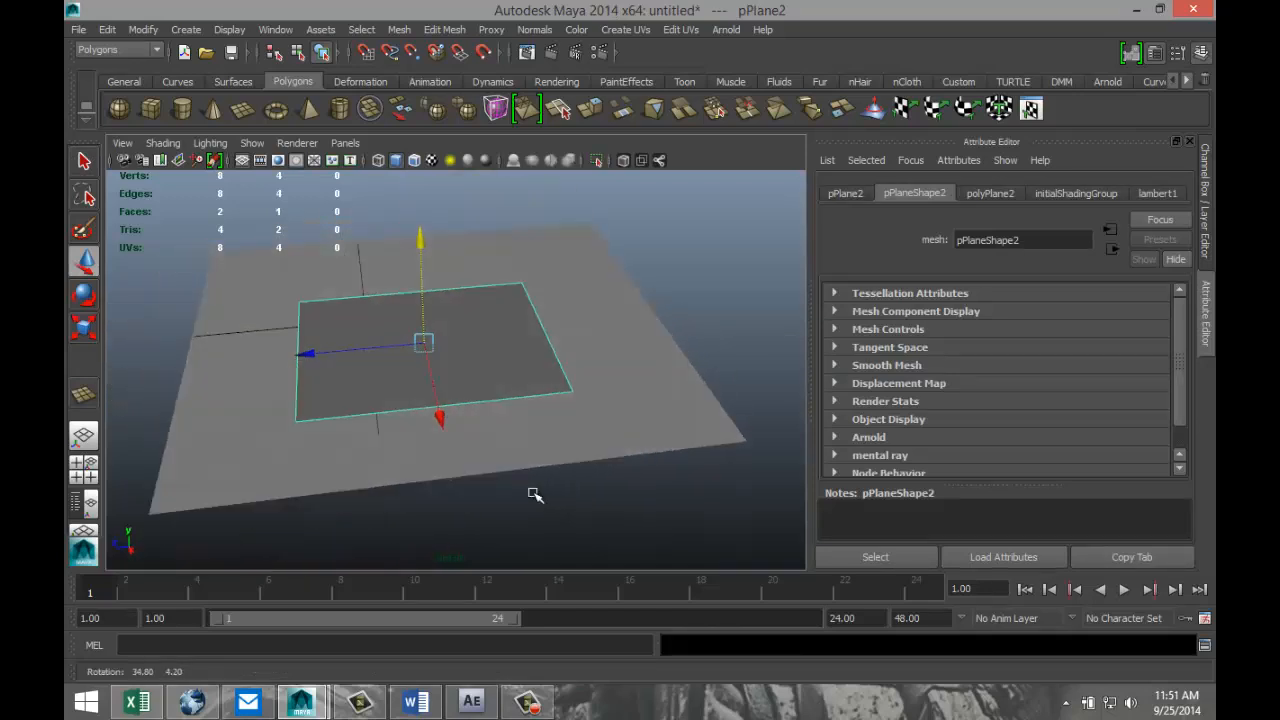
click(1001, 193)
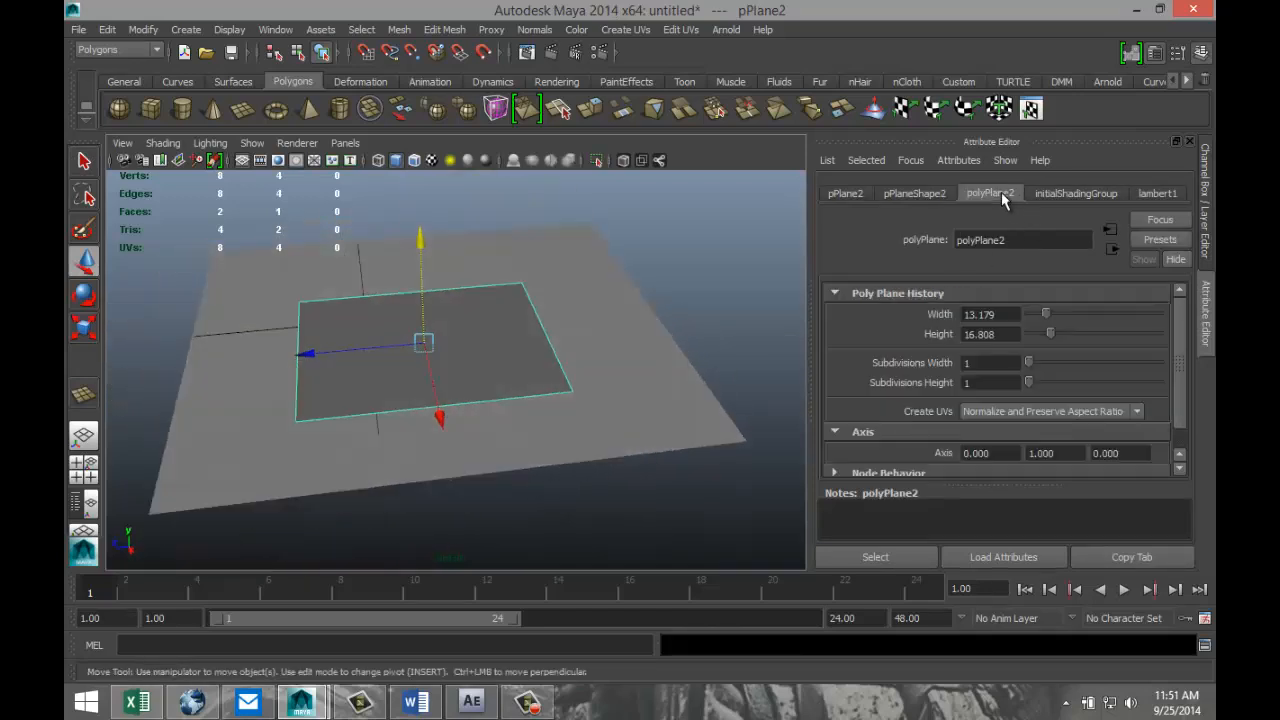
click(852, 194)
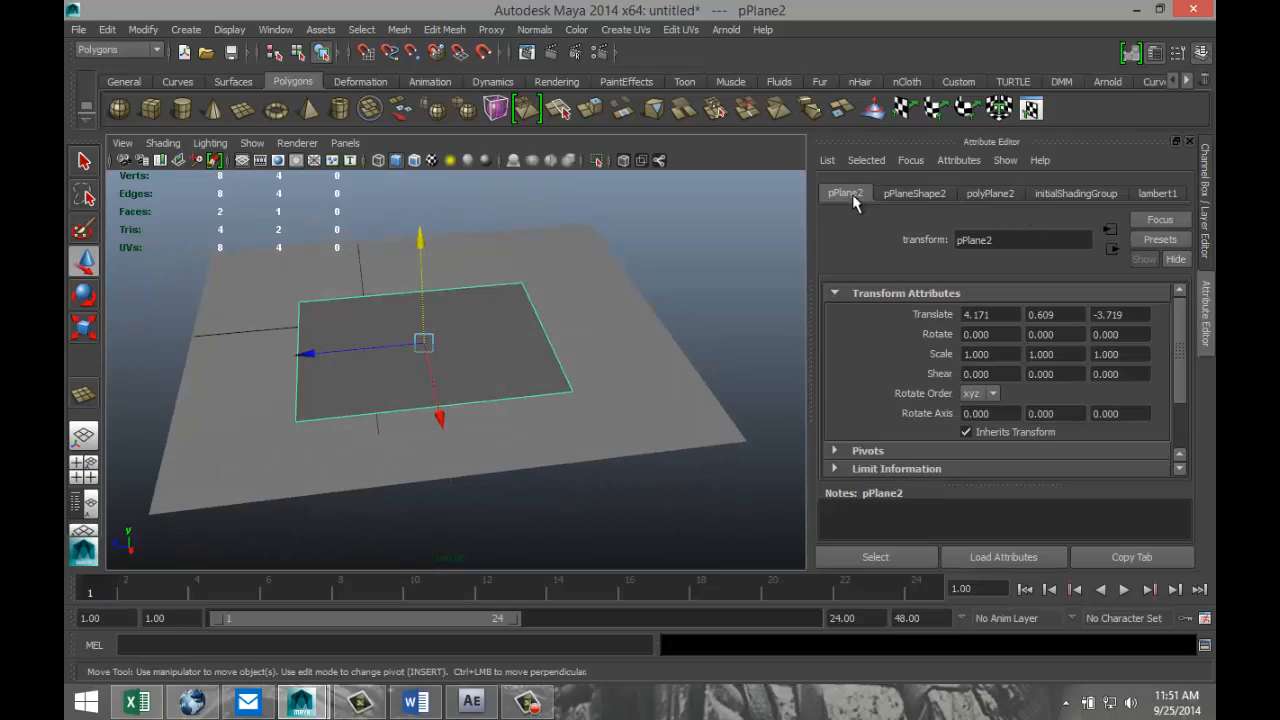
click(1001, 197)
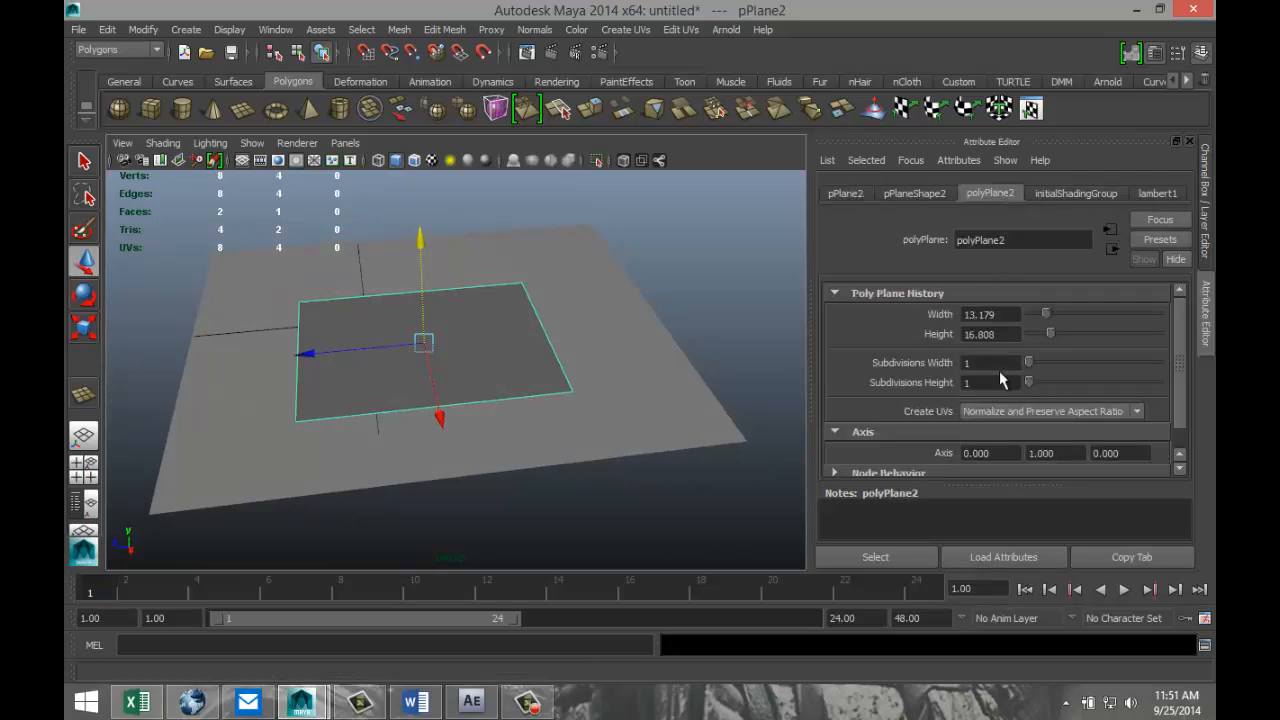
click(1006, 362)
text(20)
key(Tab)
text(20)
key(Tab)
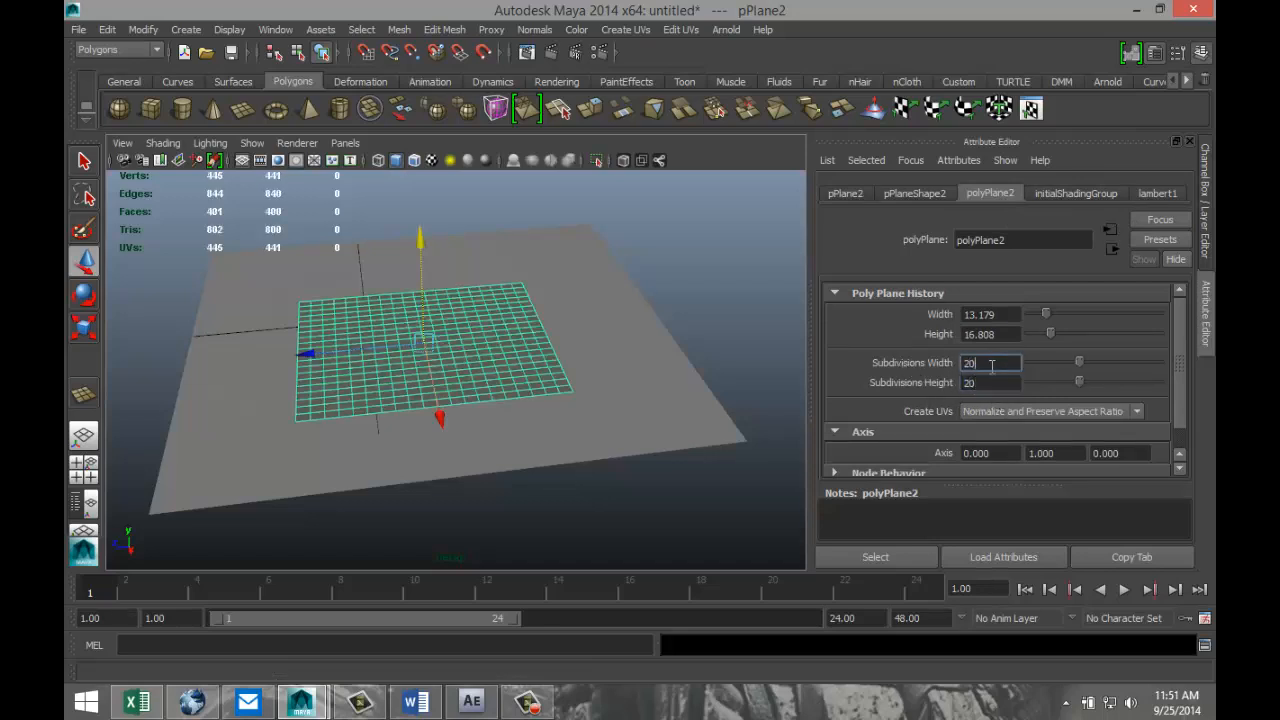
scroll(466, 449, up, 2)
scroll(466, 449, up, 2)
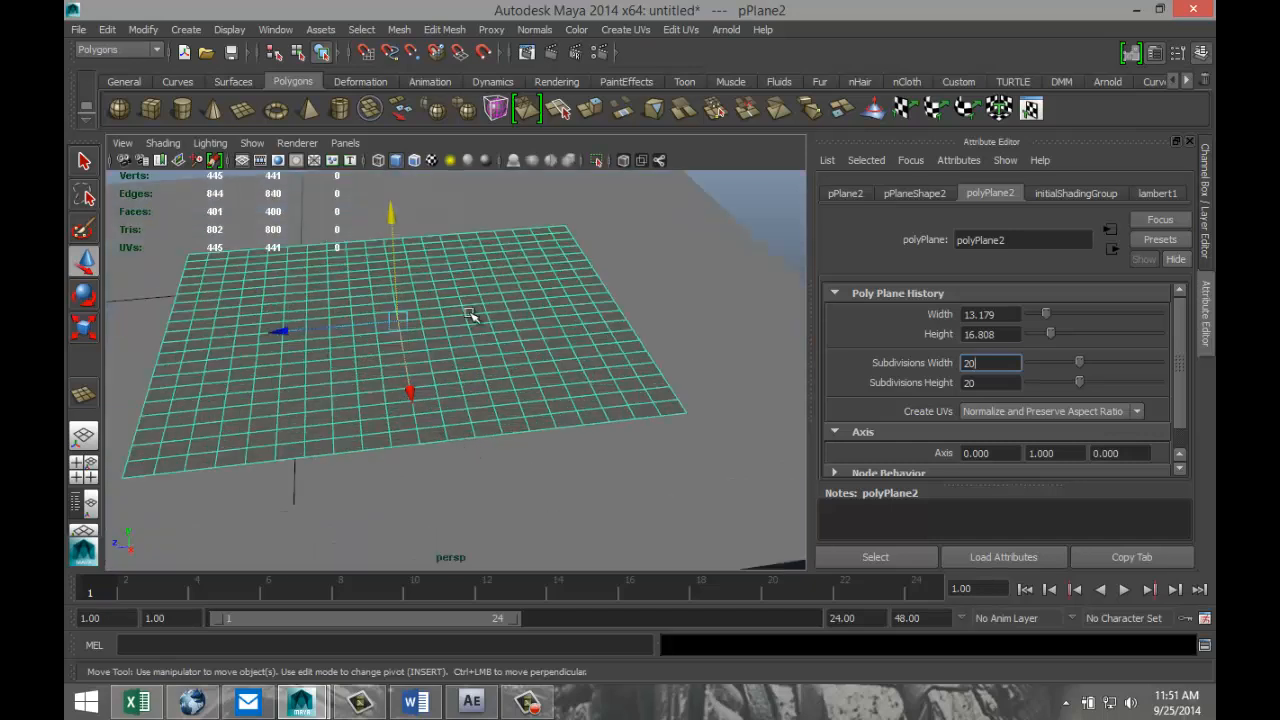
right_drag(462, 303, 530, 288)
right_drag(491, 334, 503, 630)
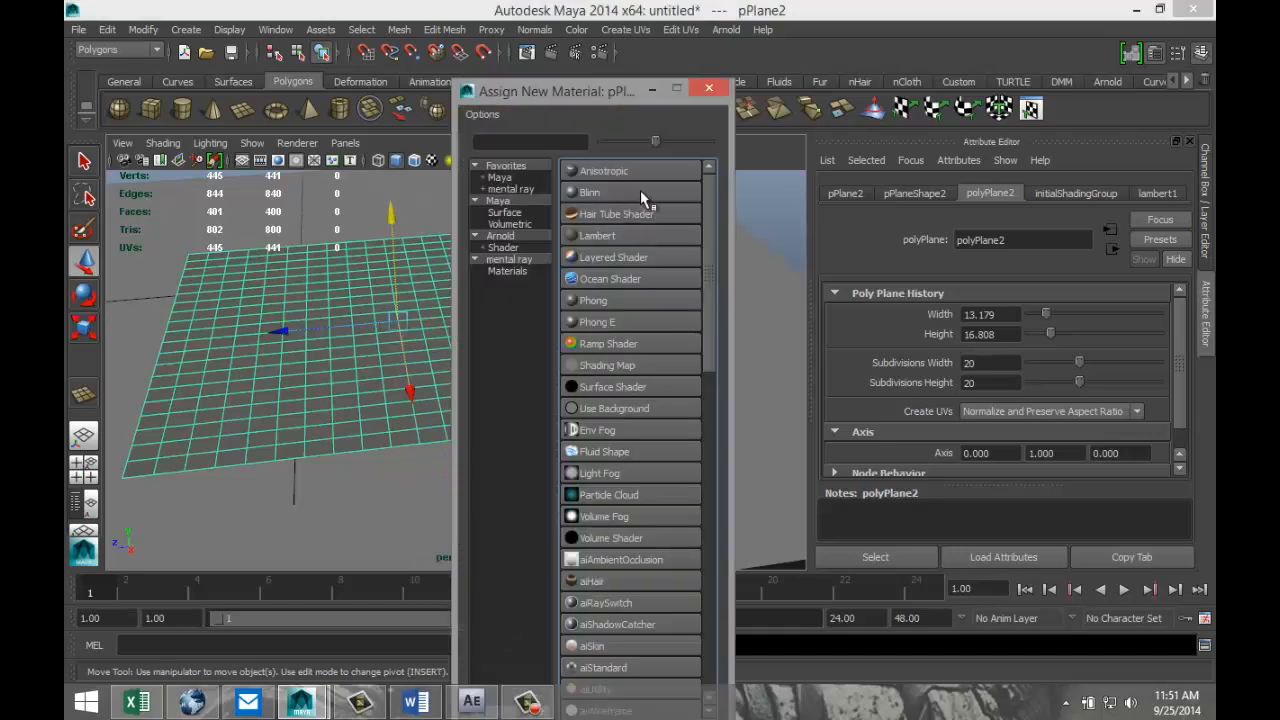
click(707, 92)
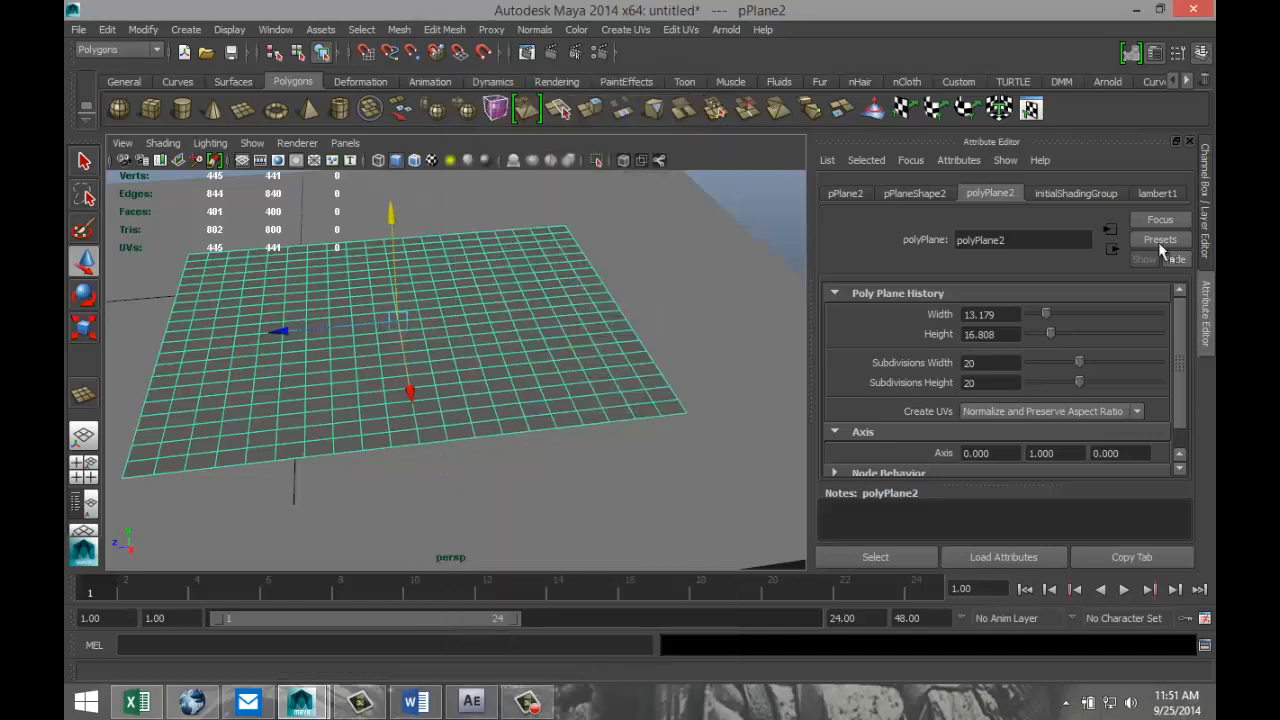
Connect a file texture using blueprint.jpg from the Desktop to the color of the smaller plane's lambert1 material and display textures in the viewport.
click(1158, 192)
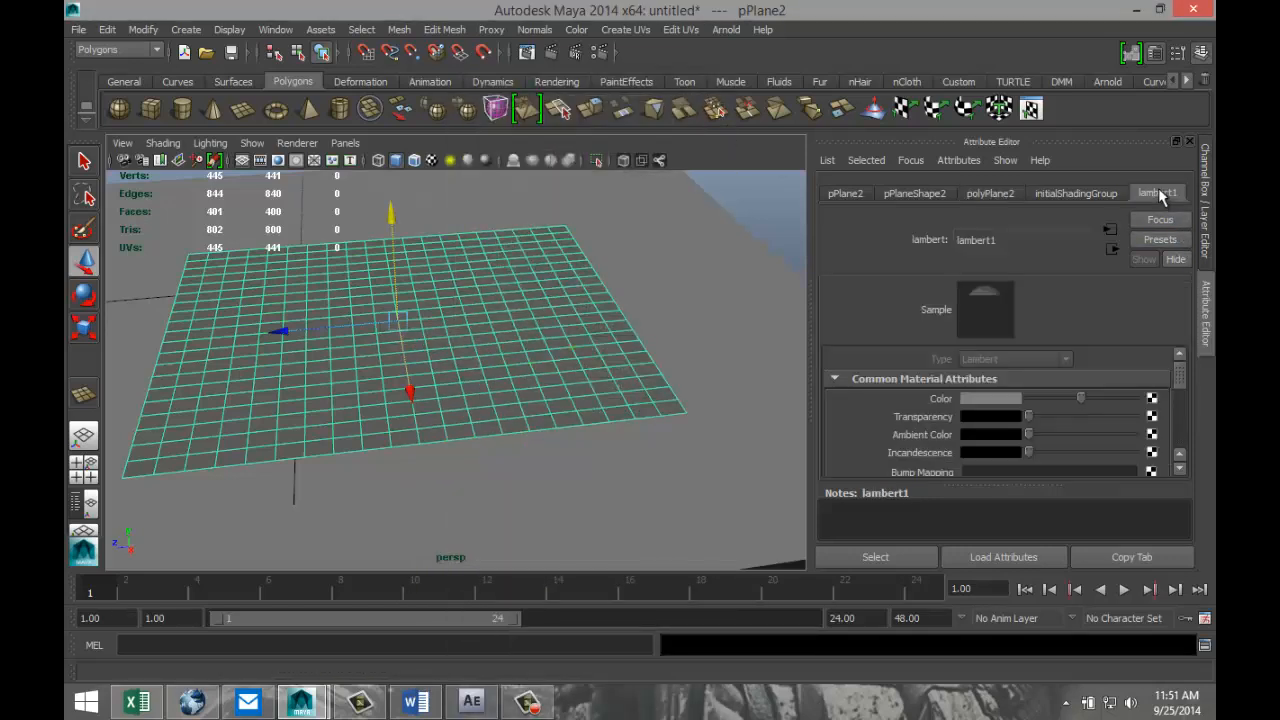
click(1152, 399)
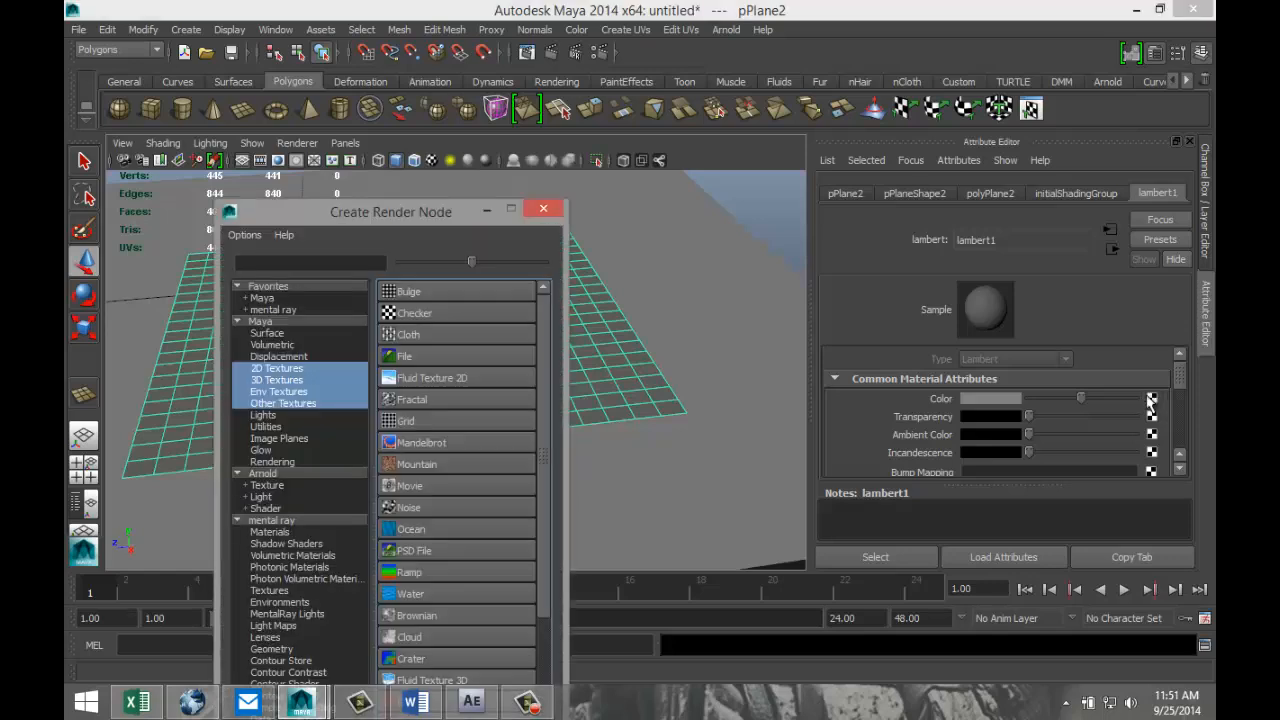
click(428, 358)
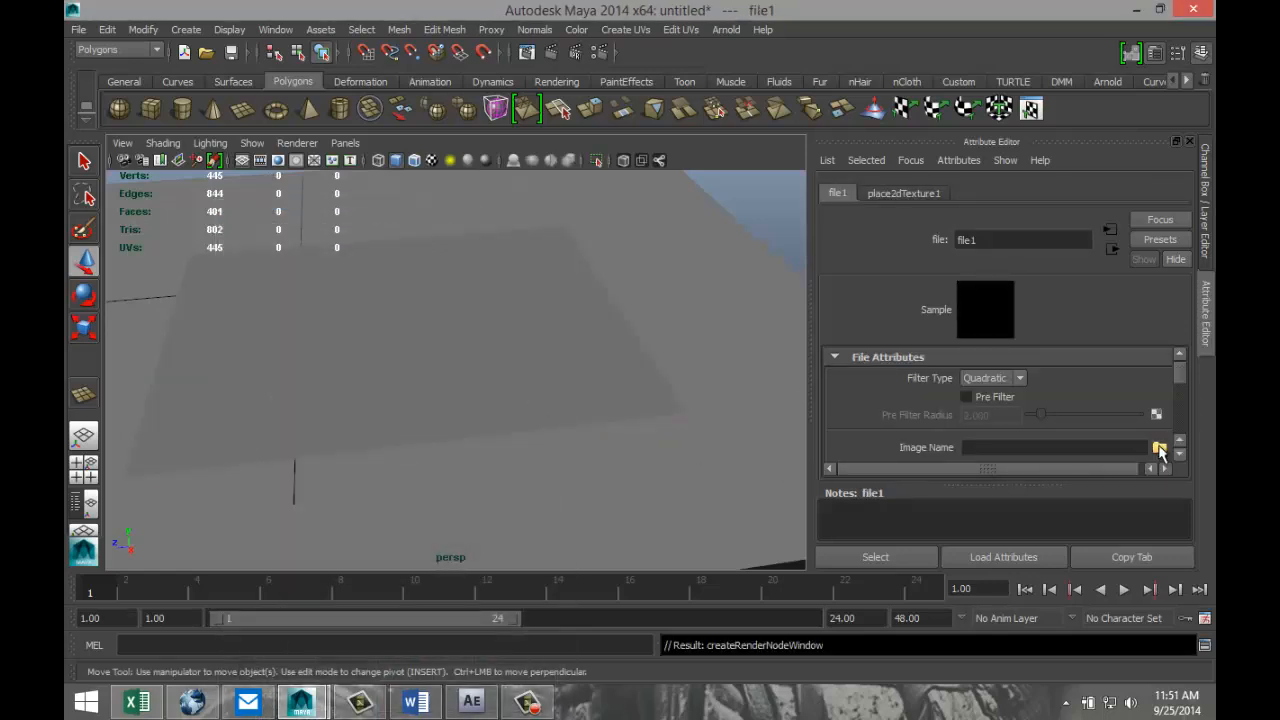
click(1159, 448)
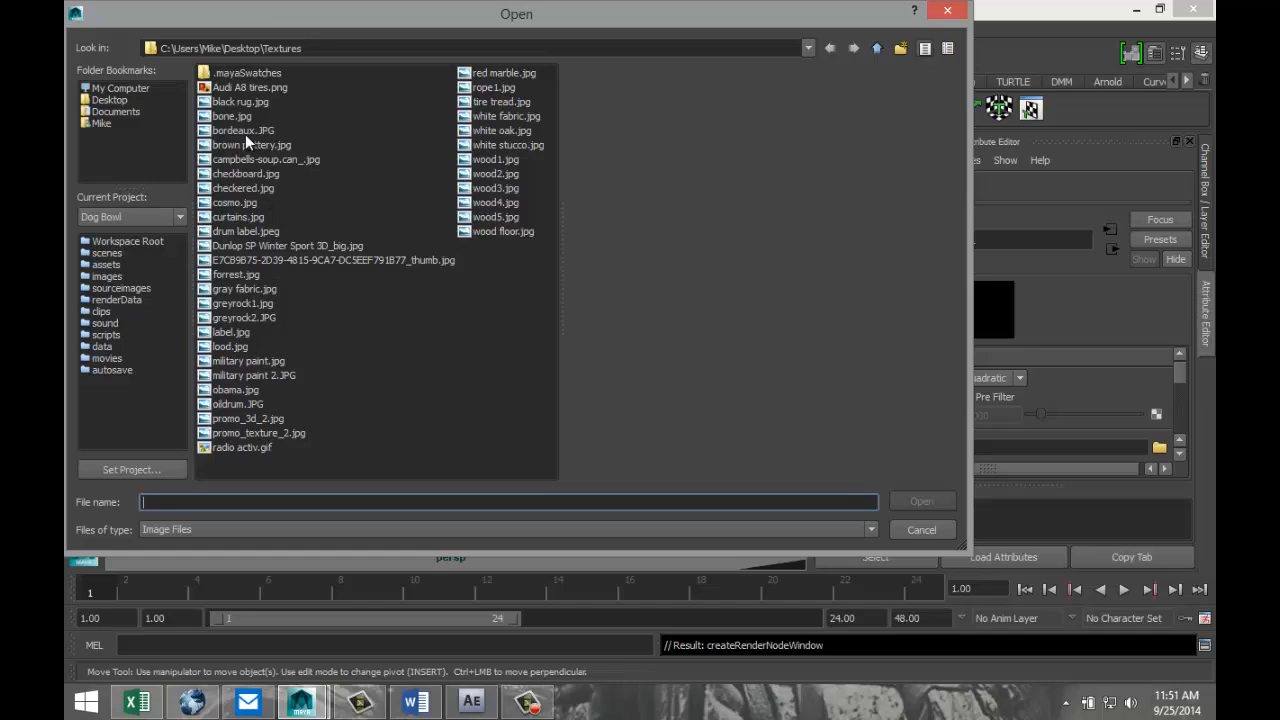
click(110, 100)
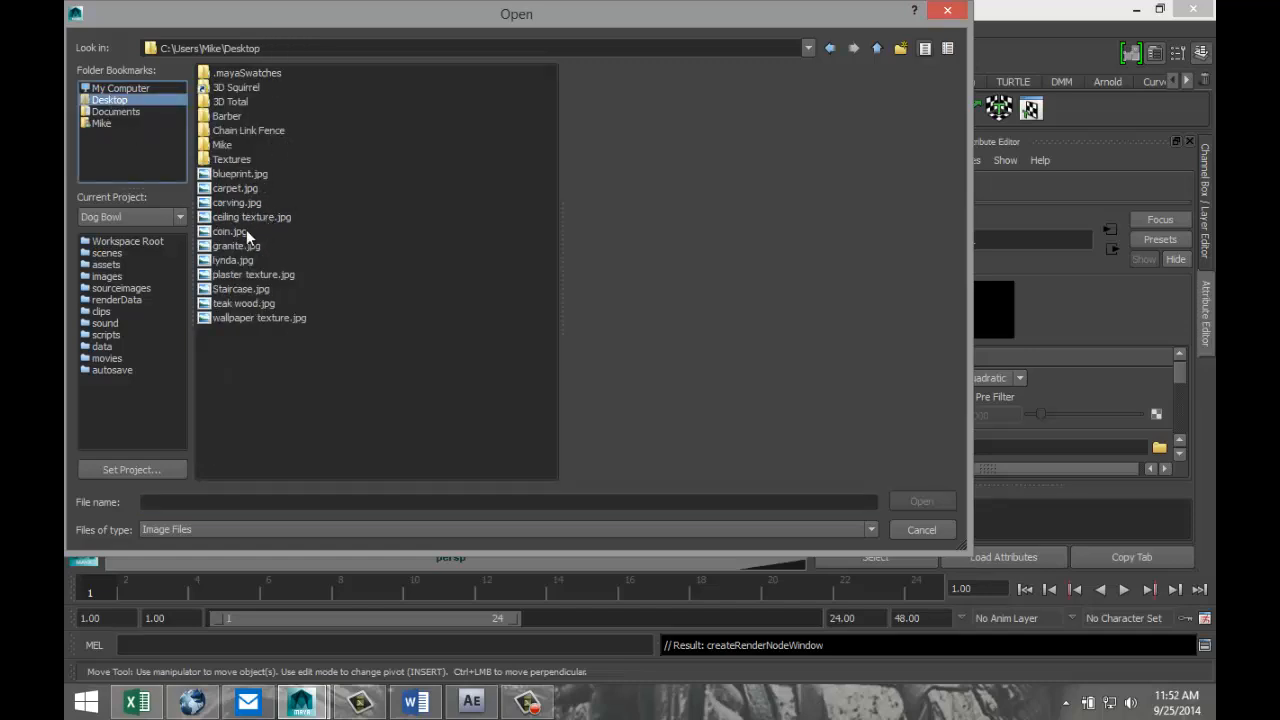
click(264, 180)
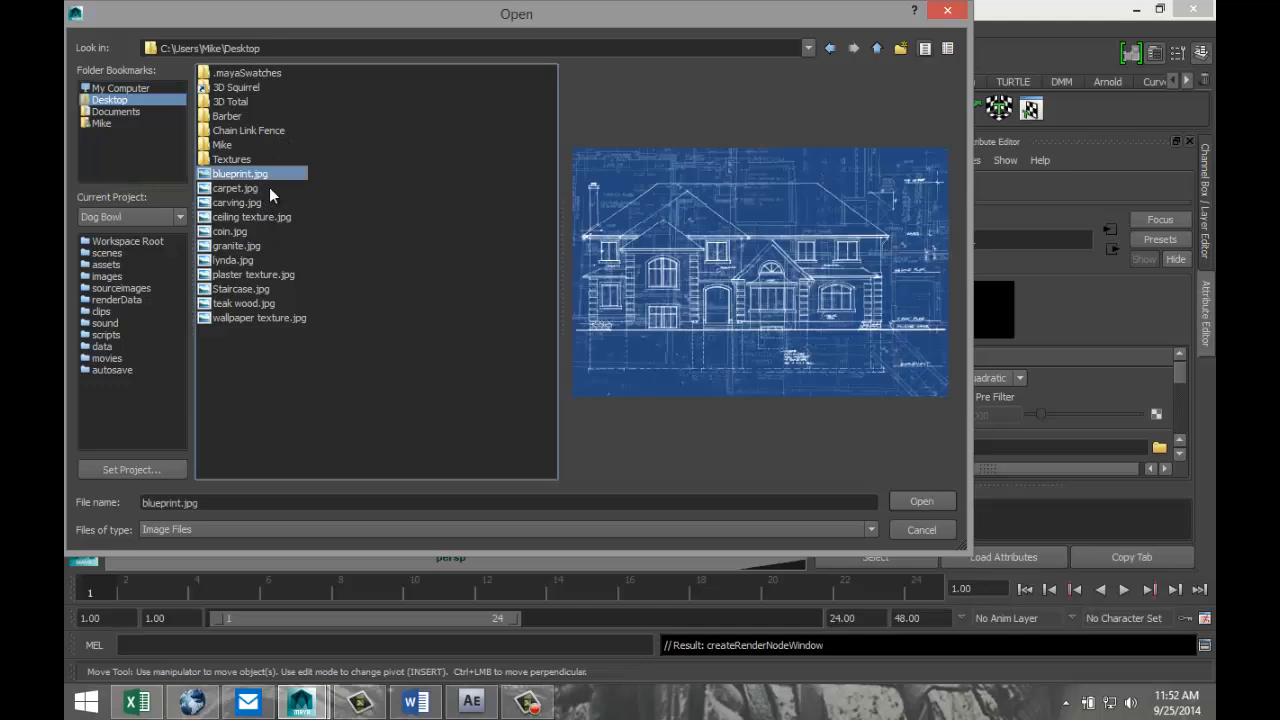
click(919, 505)
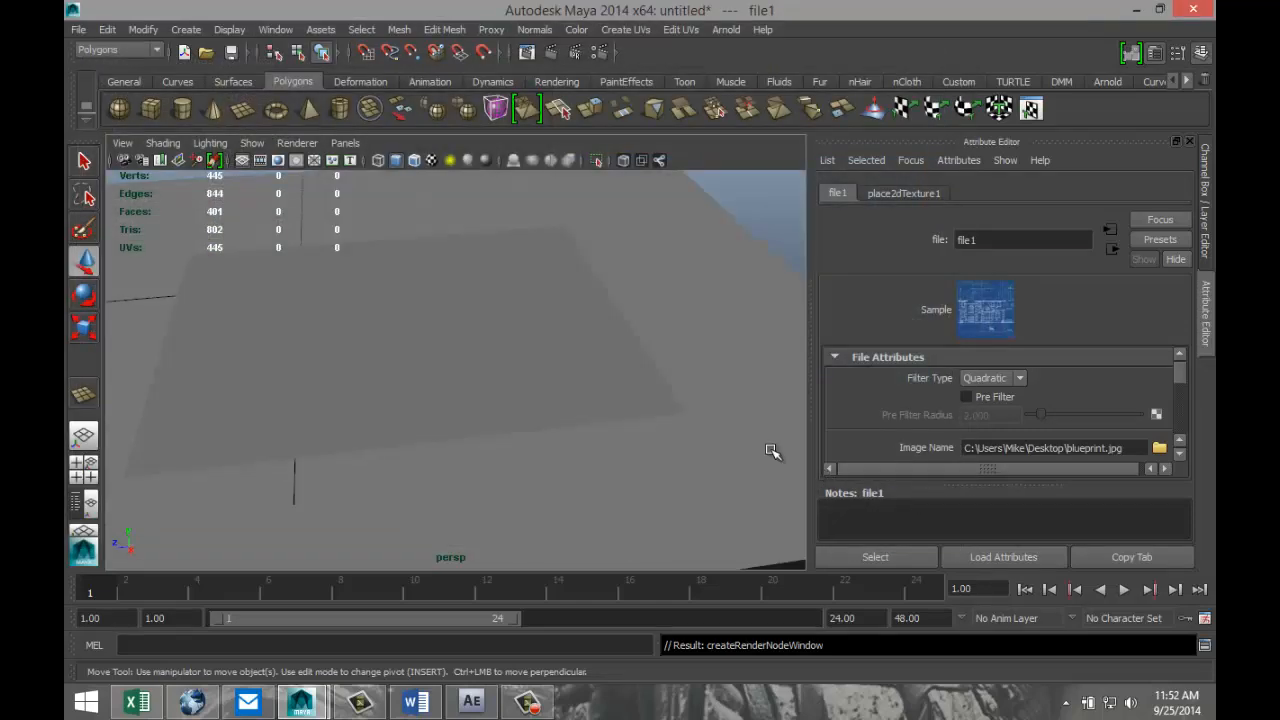
click(431, 160)
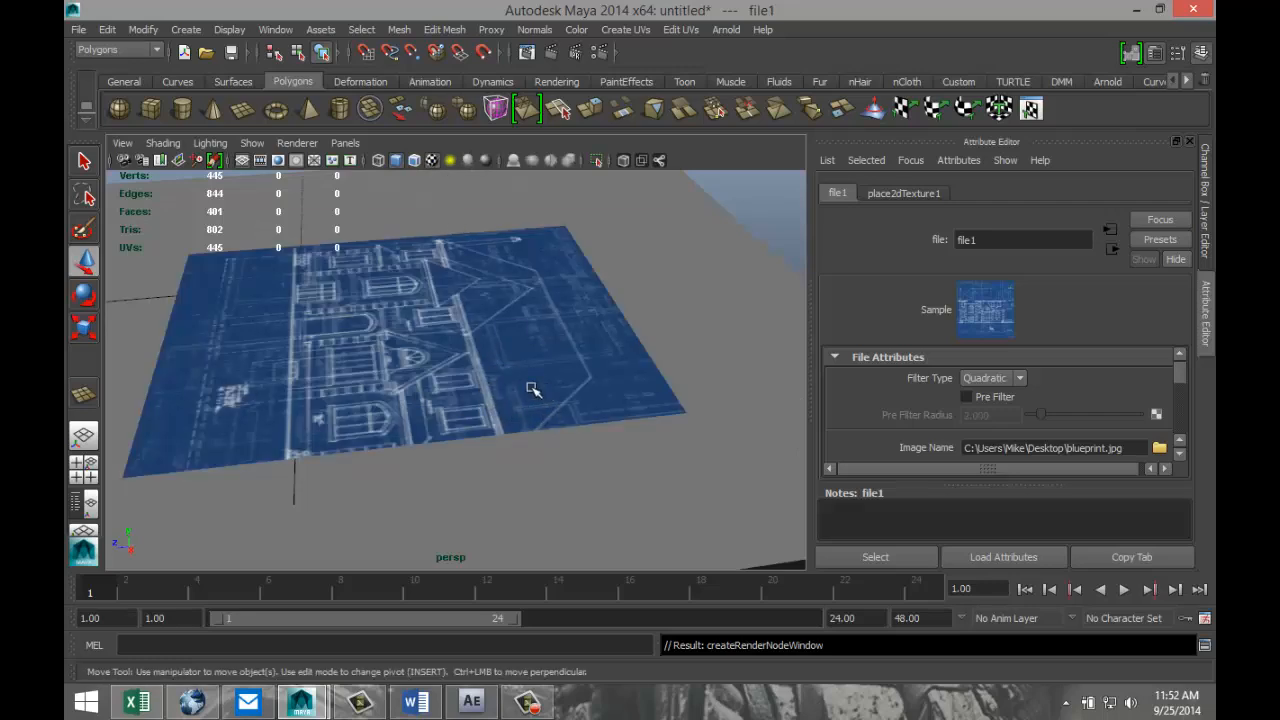
Apply a planar UV mapping to the blueprint-textured plane.
click(512, 336)
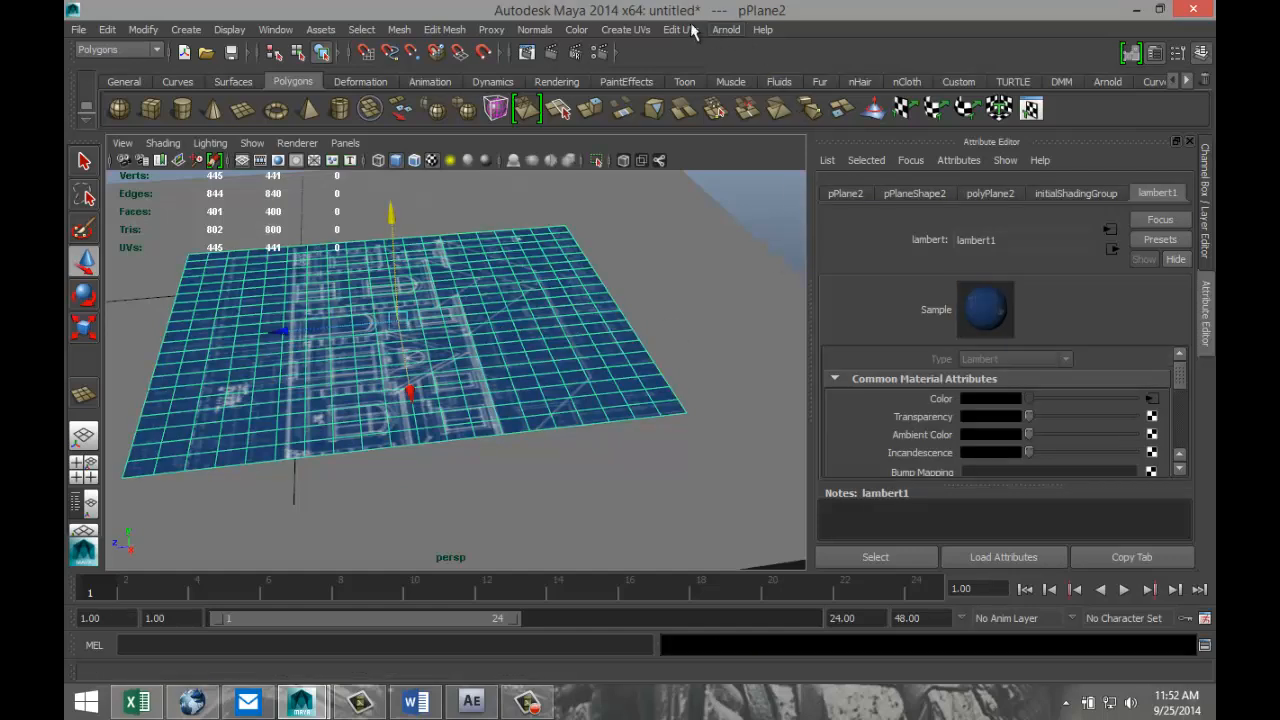
click(632, 29)
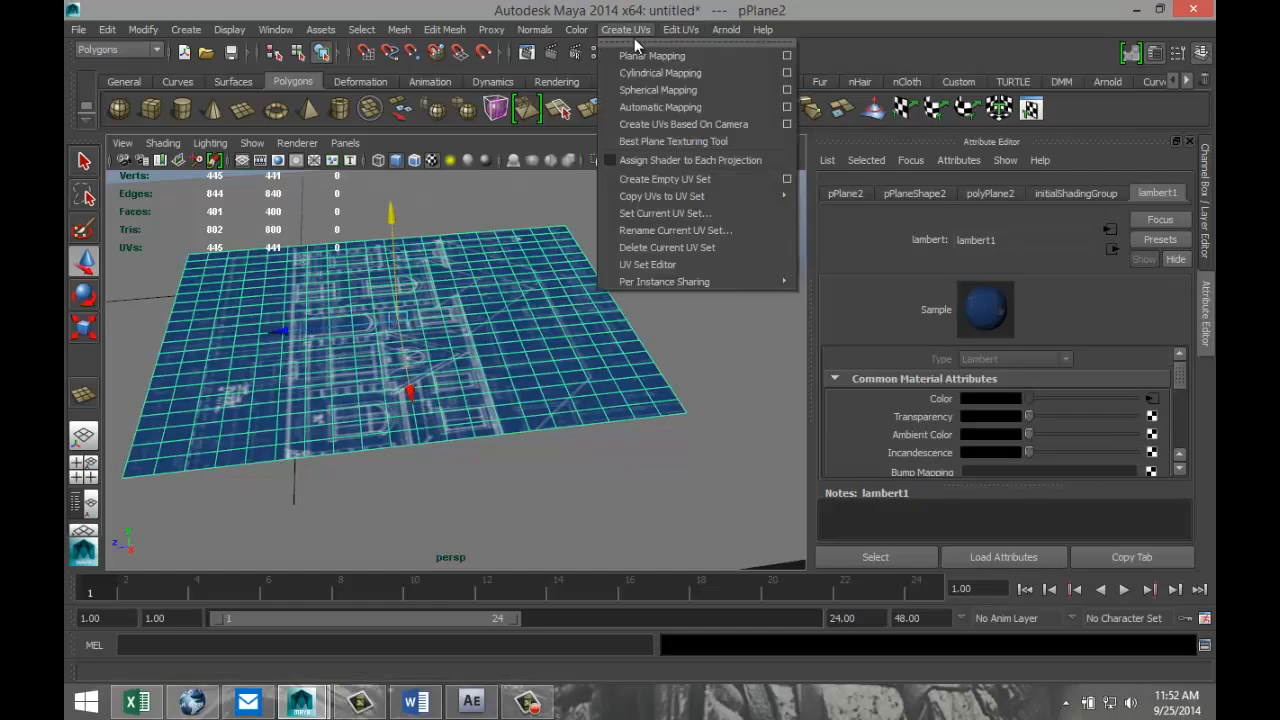
click(640, 60)
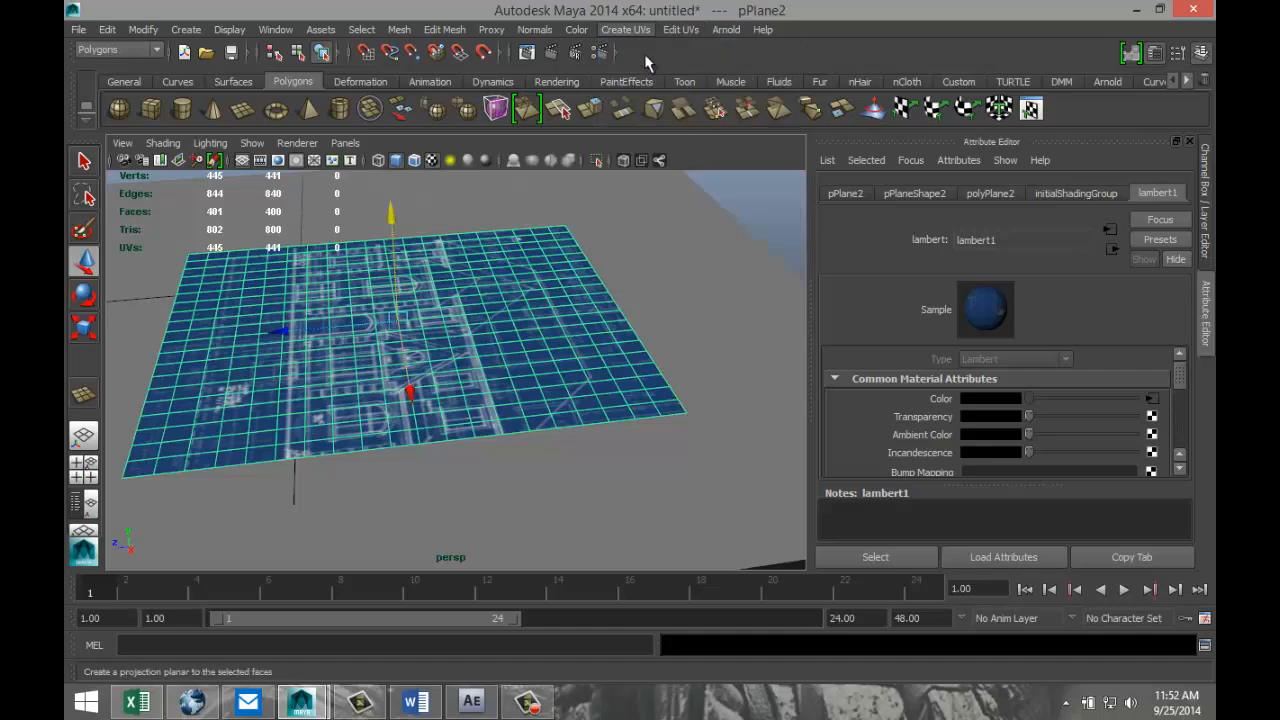
scroll(628, 335, up, 2)
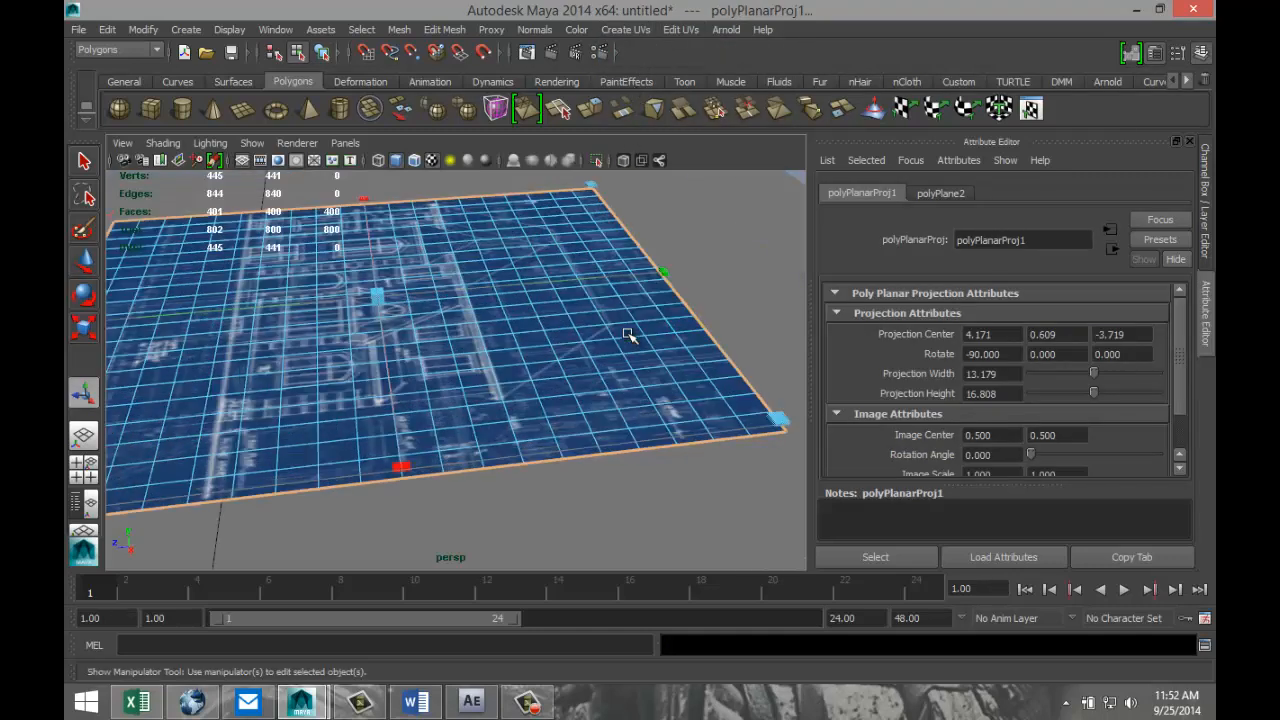
scroll(628, 335, down, 2)
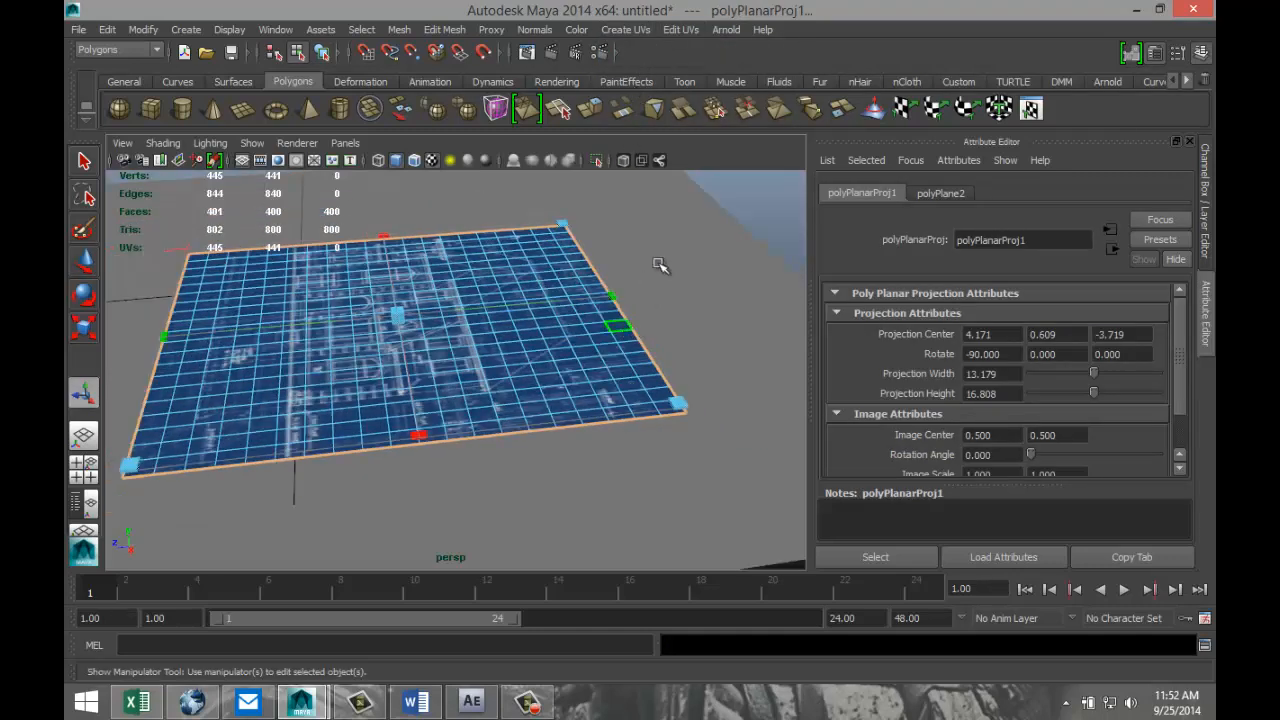
Rotate all of the blueprint sheet's UVs about 90° clockwise in the UV Texture Editor and return to object selection.
click(680, 30)
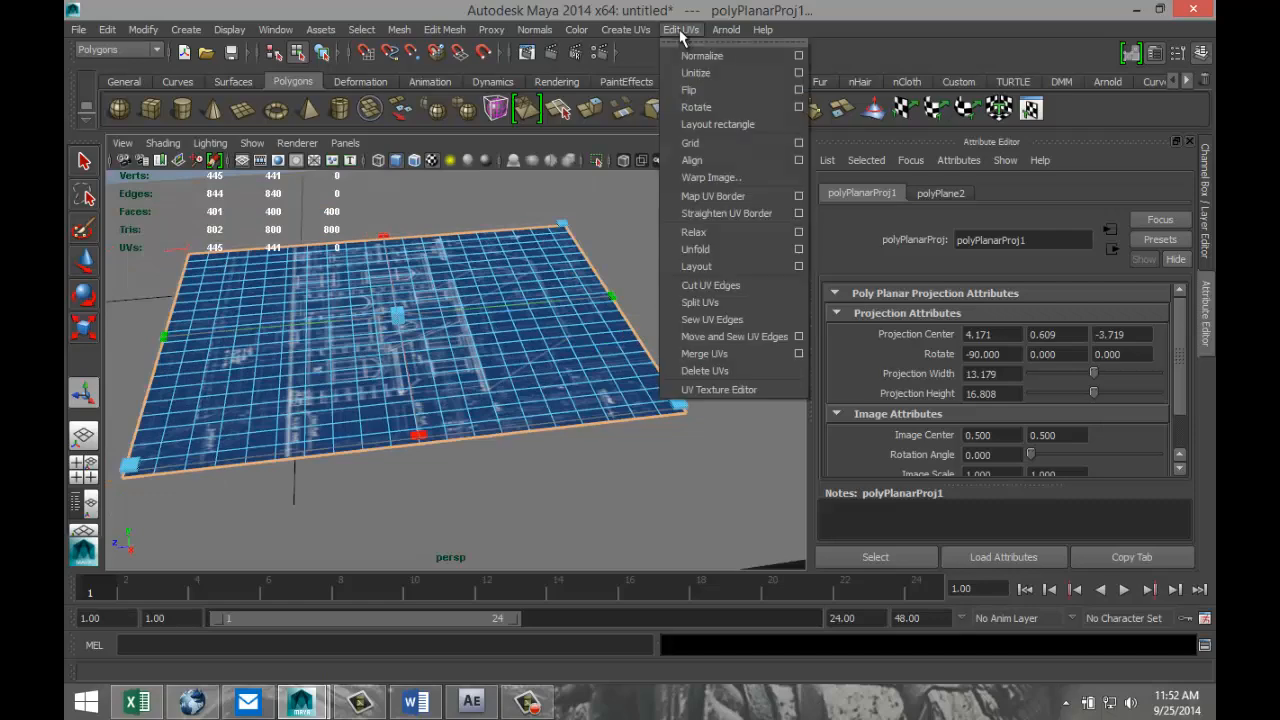
click(736, 389)
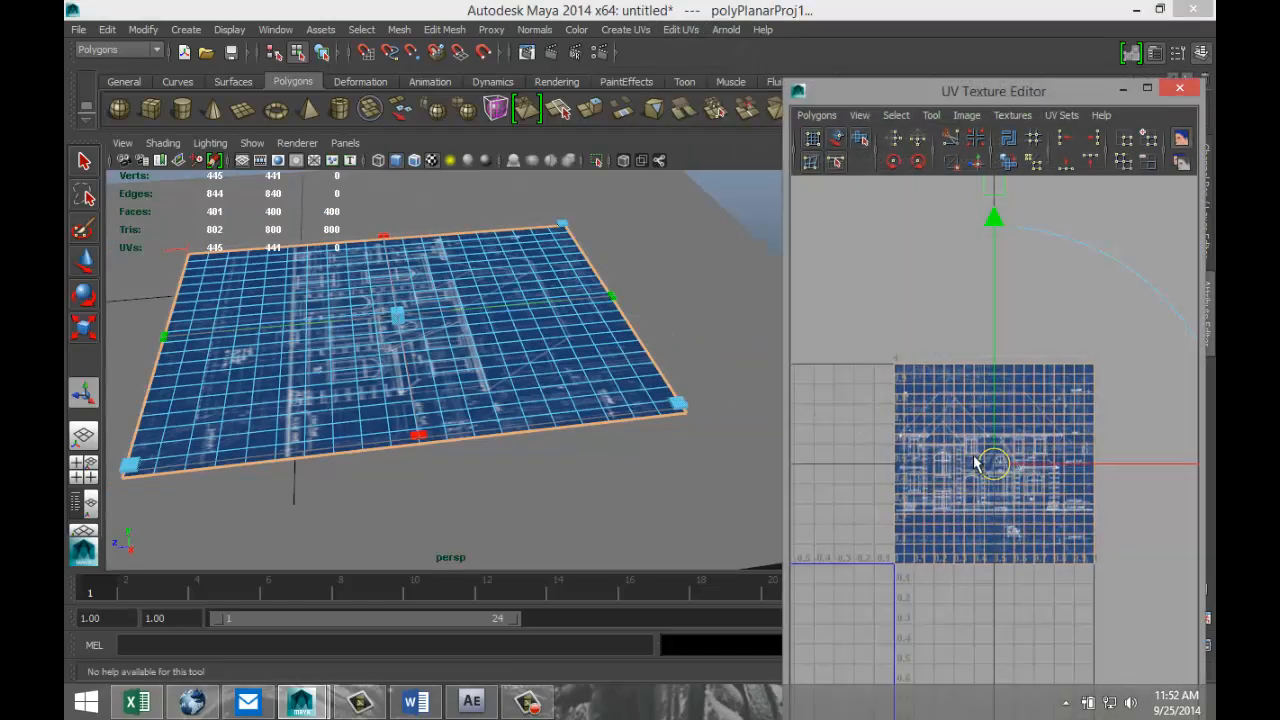
right_drag(944, 412, 1000, 415)
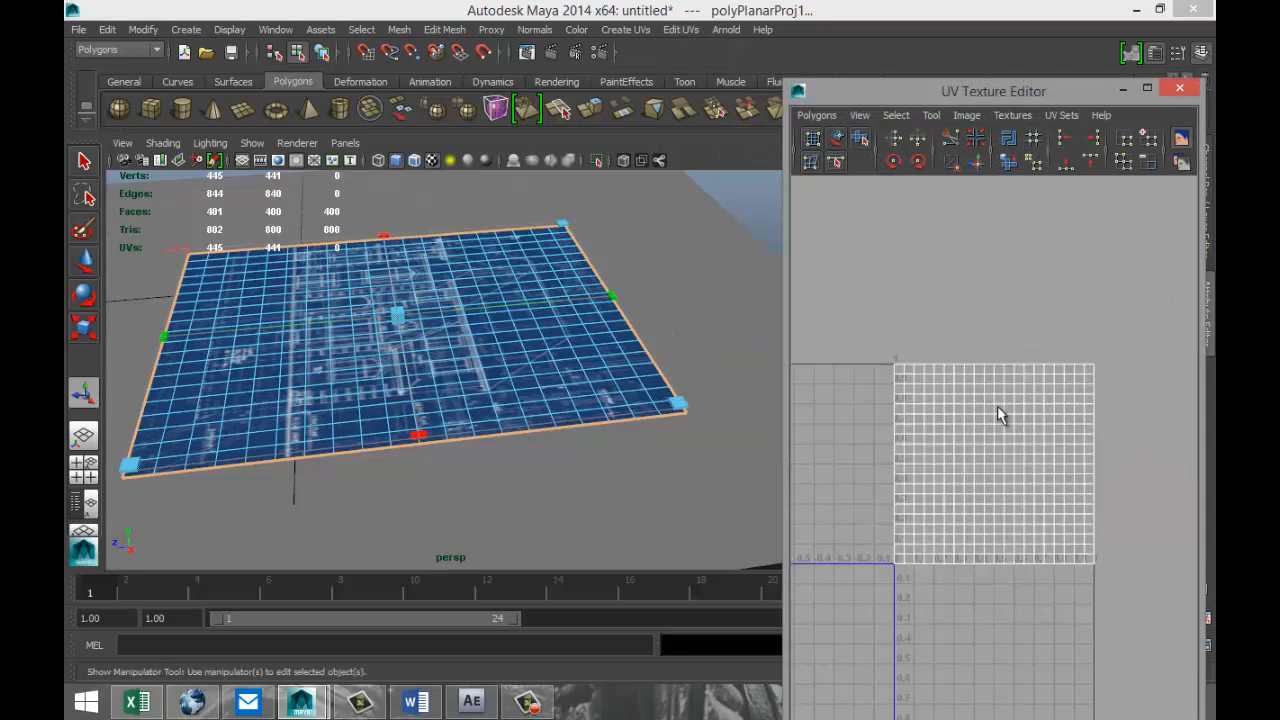
drag(1178, 601, 1176, 669)
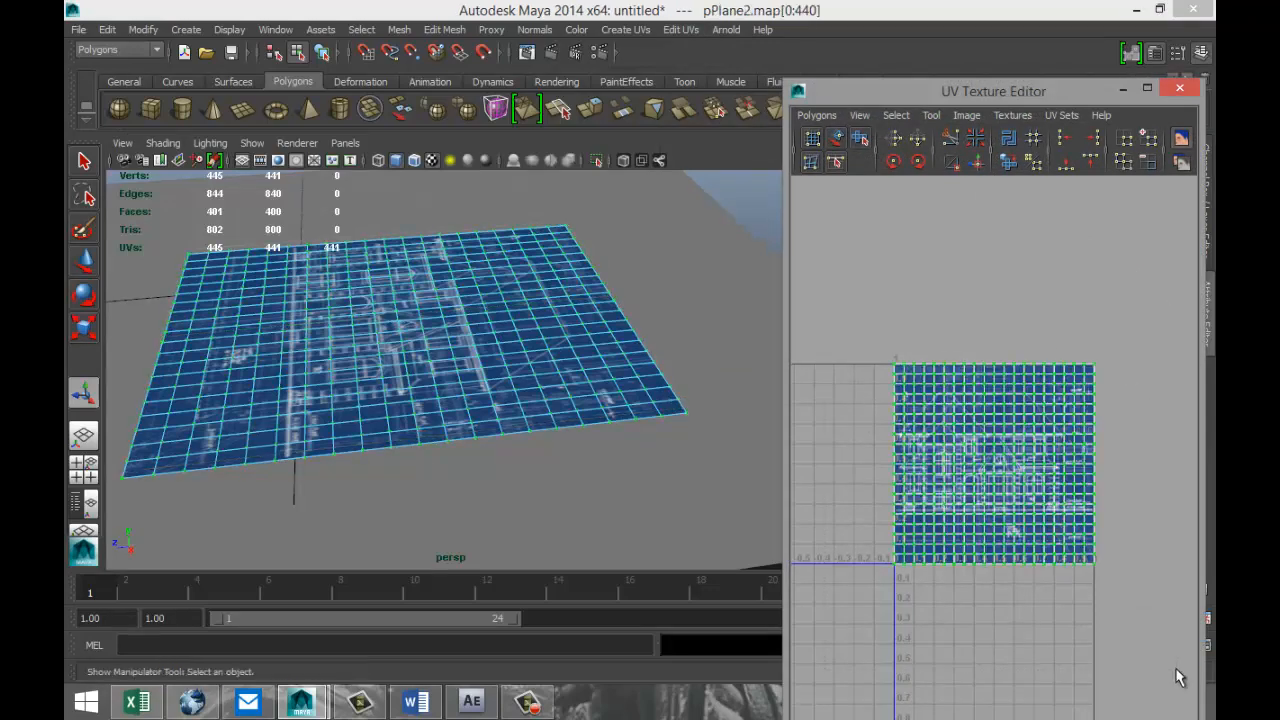
key(e)
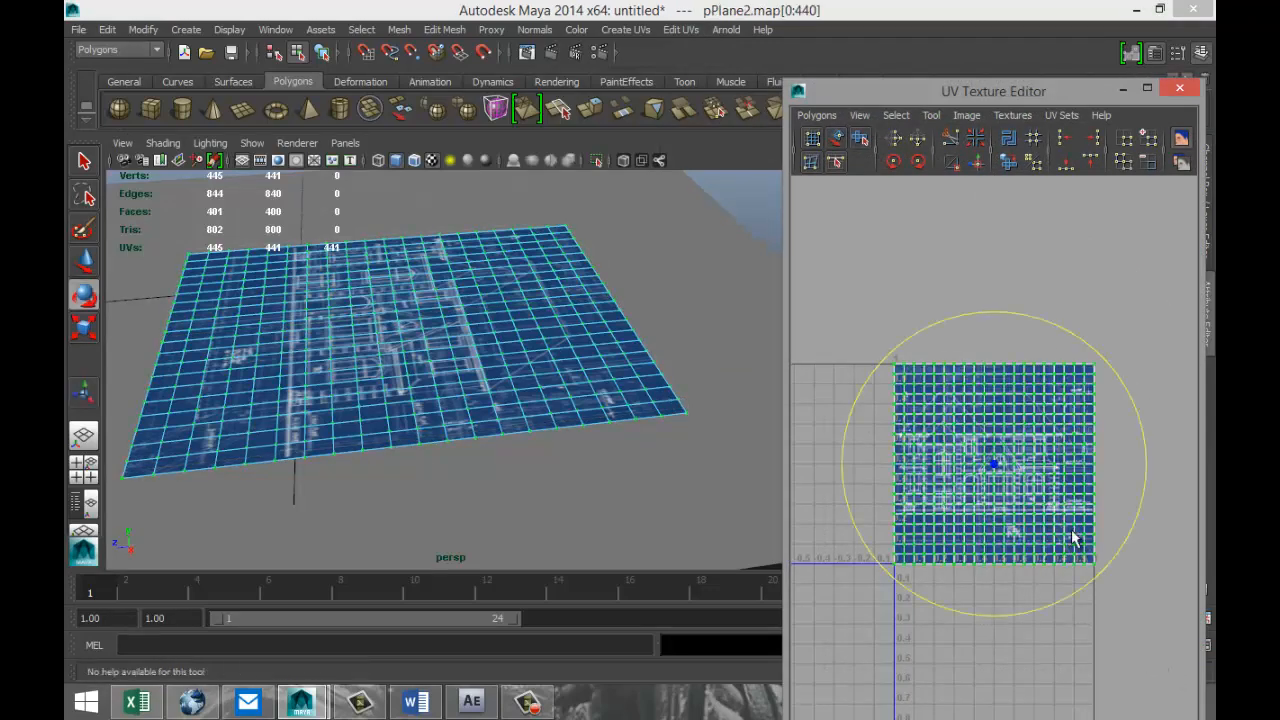
drag(908, 340, 1110, 393)
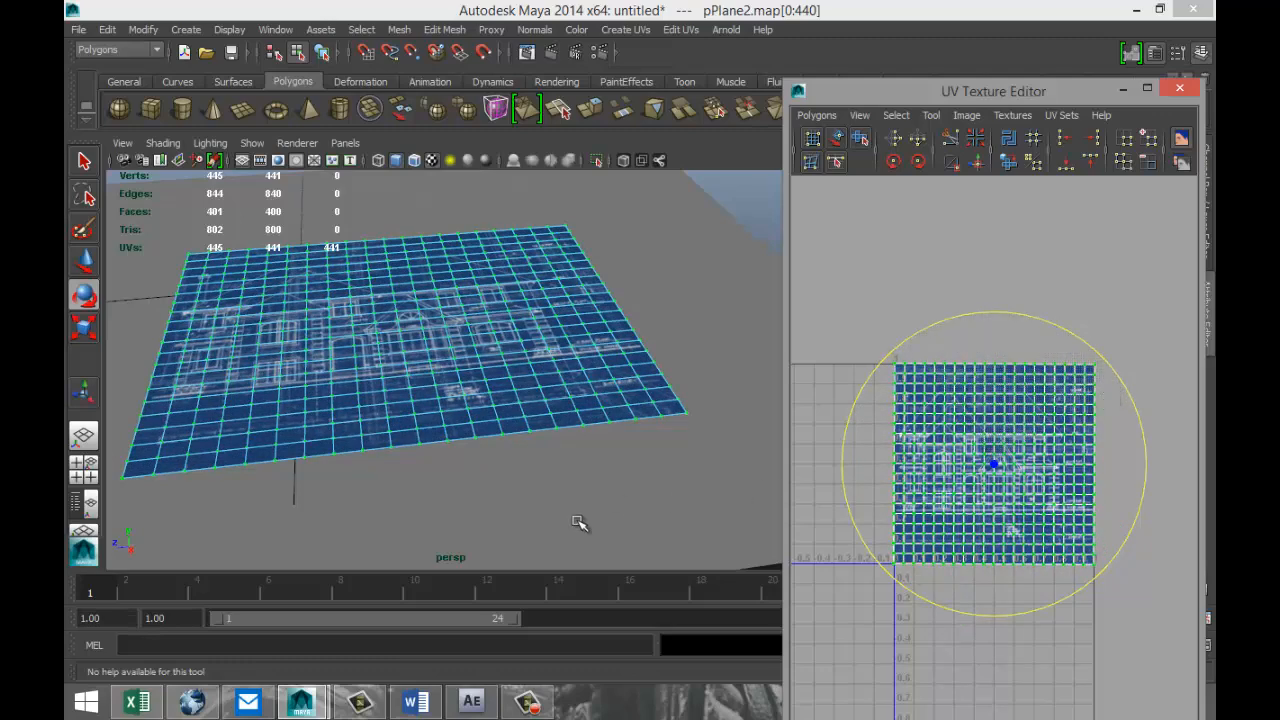
click(598, 499)
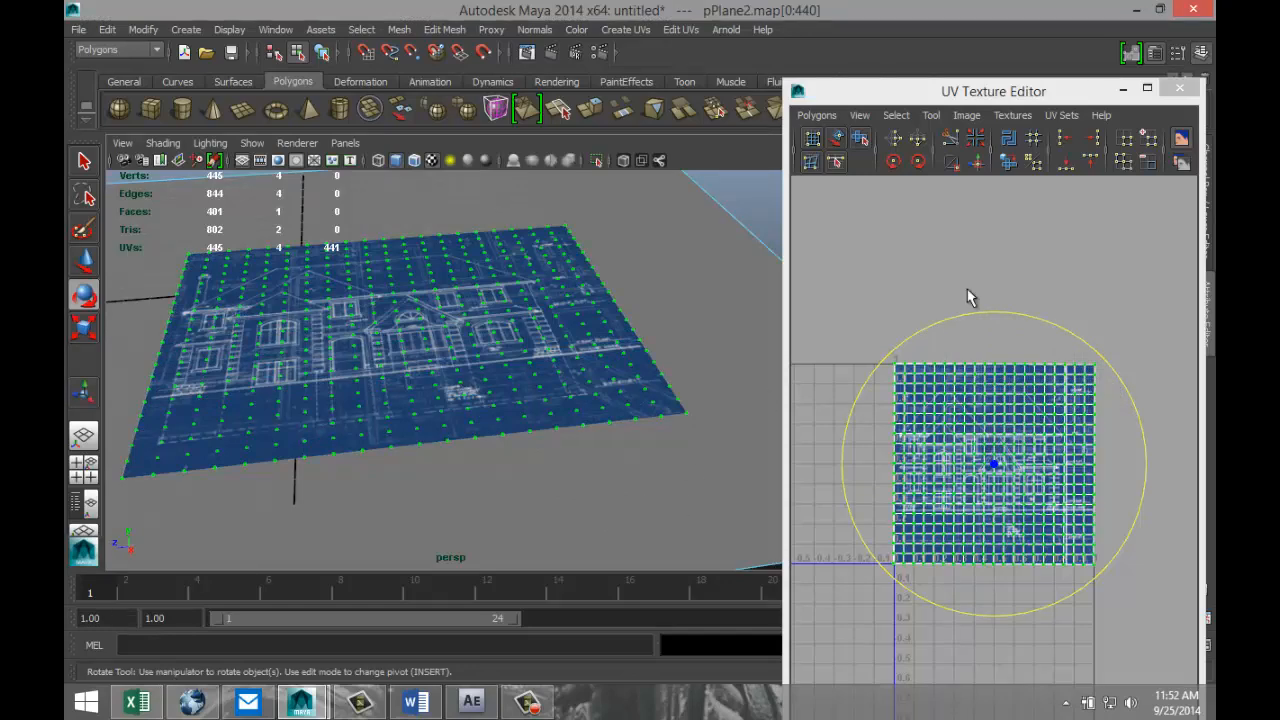
click(1123, 89)
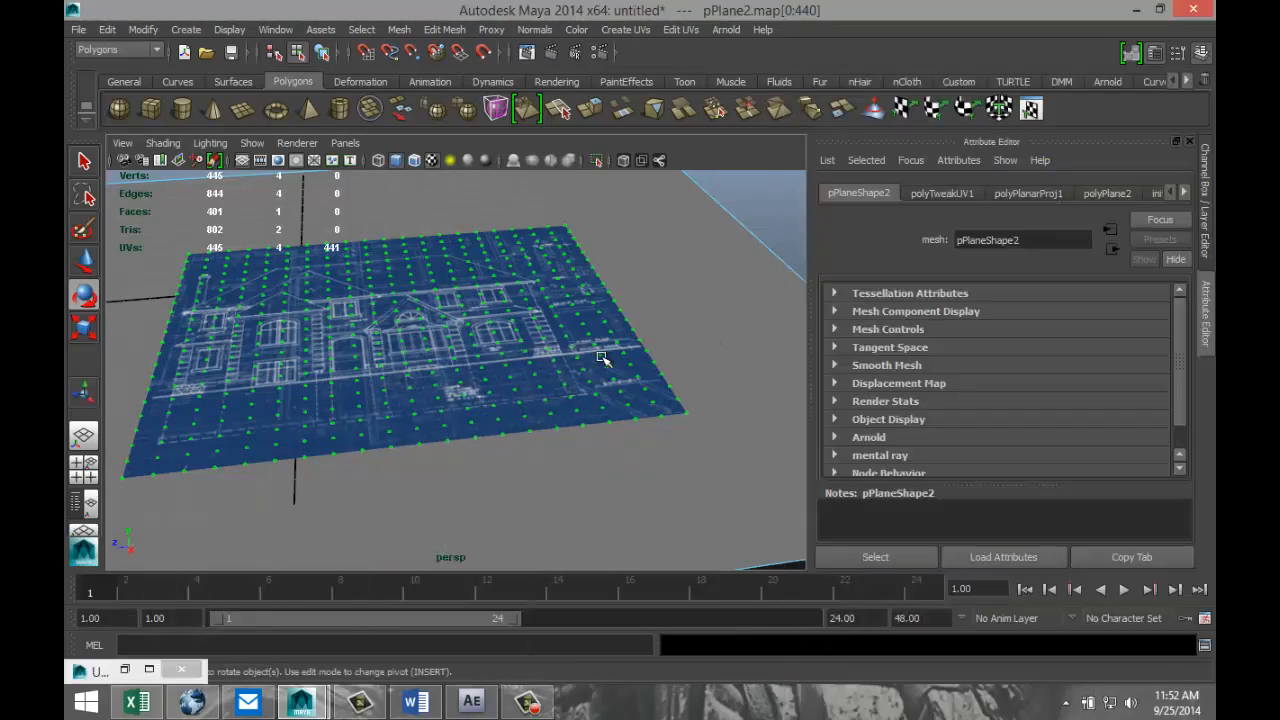
right_drag(616, 355, 690, 326)
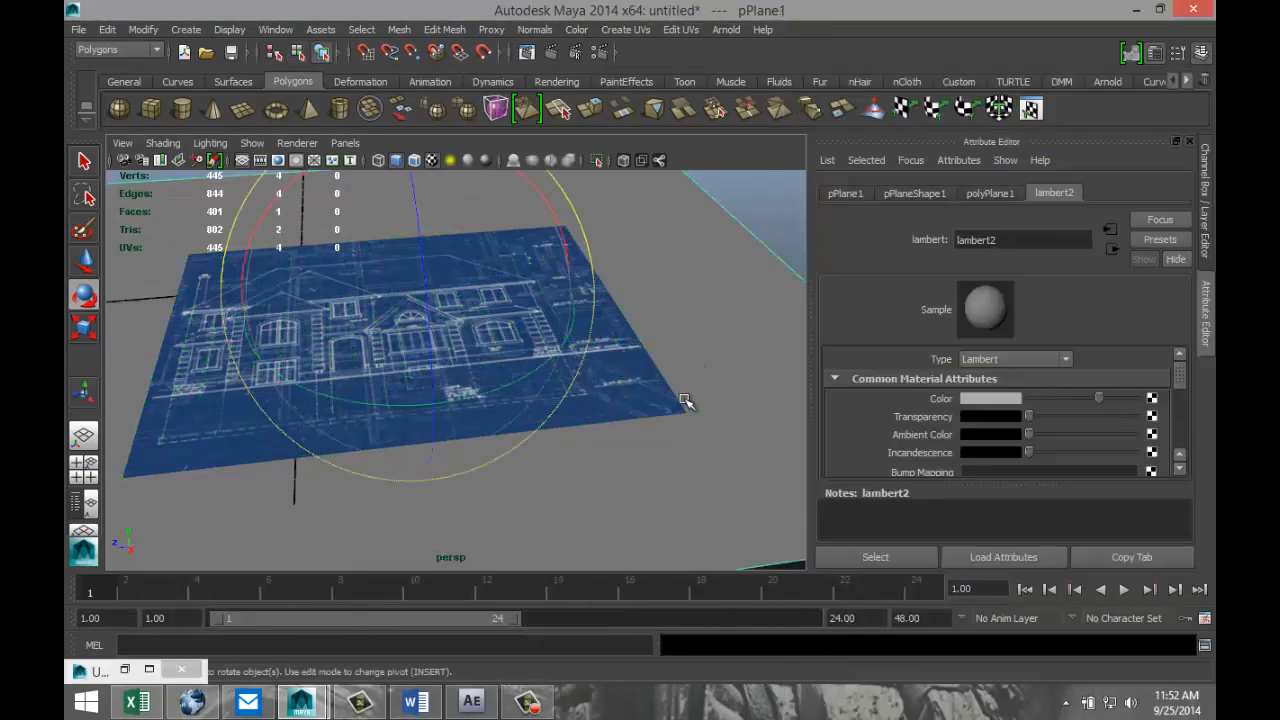
Inspect the textured sheet and the ground plane from several angles and distances.
scroll(685, 400, up, 1)
scroll(685, 396, down, 1)
alt+drag(703, 357, 675, 411)
scroll(686, 412, down, 1)
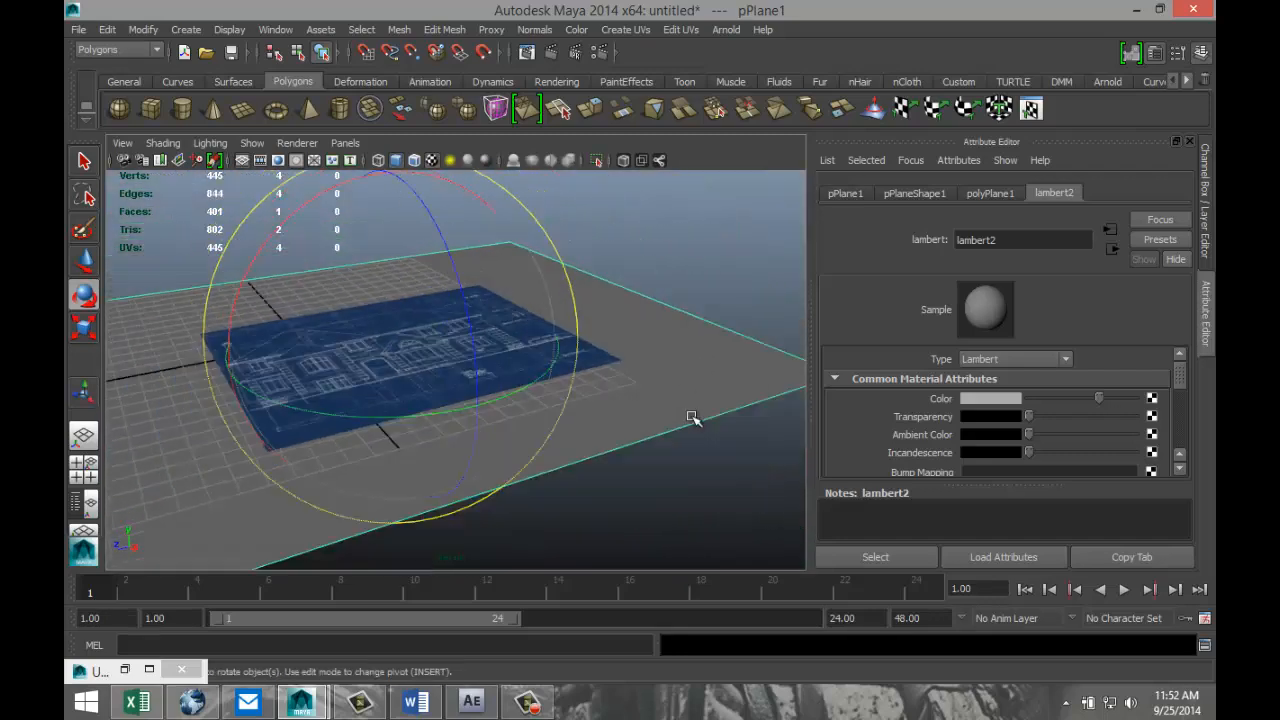
scroll(686, 412, up, 1)
alt+middle_drag(545, 494, 633, 455)
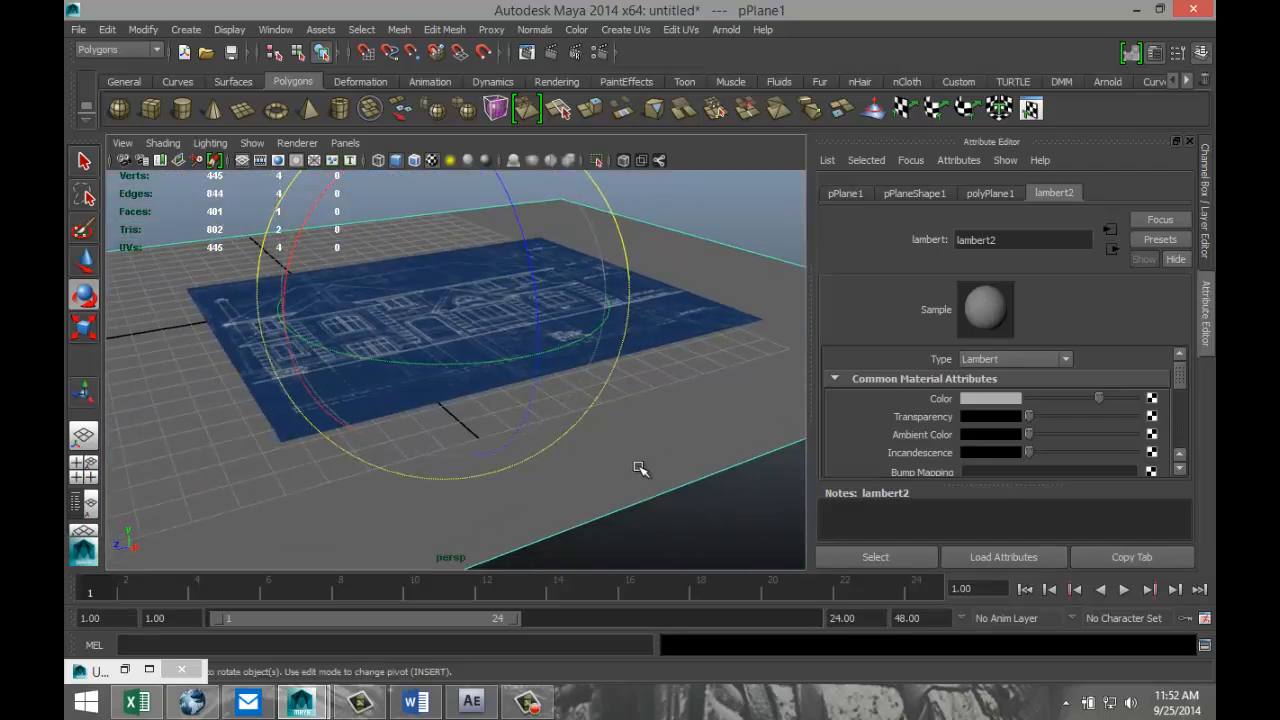
scroll(633, 460, up, 1)
scroll(633, 460, down, 1)
alt+drag(647, 432, 615, 438)
scroll(615, 438, down, 8)
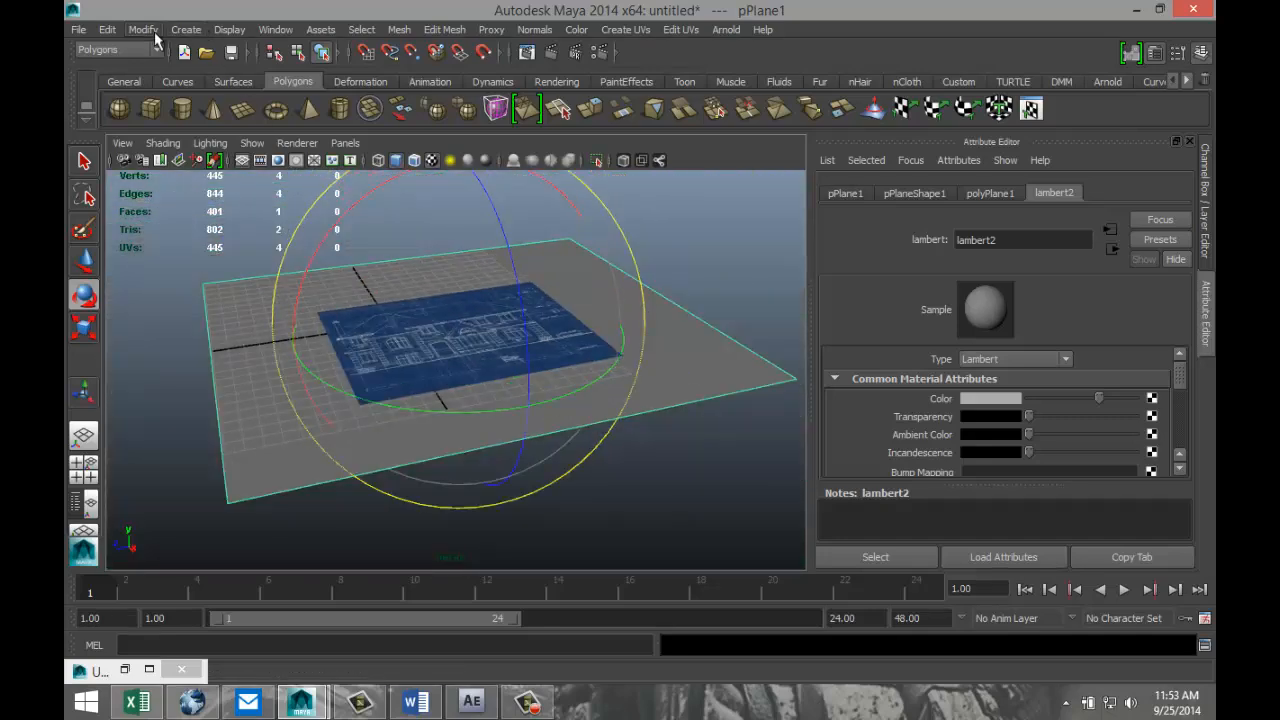
Create a point light, raise it to a height of about 8.1 and move it beside the blueprint sheet at about Z 6.4.
click(187, 30)
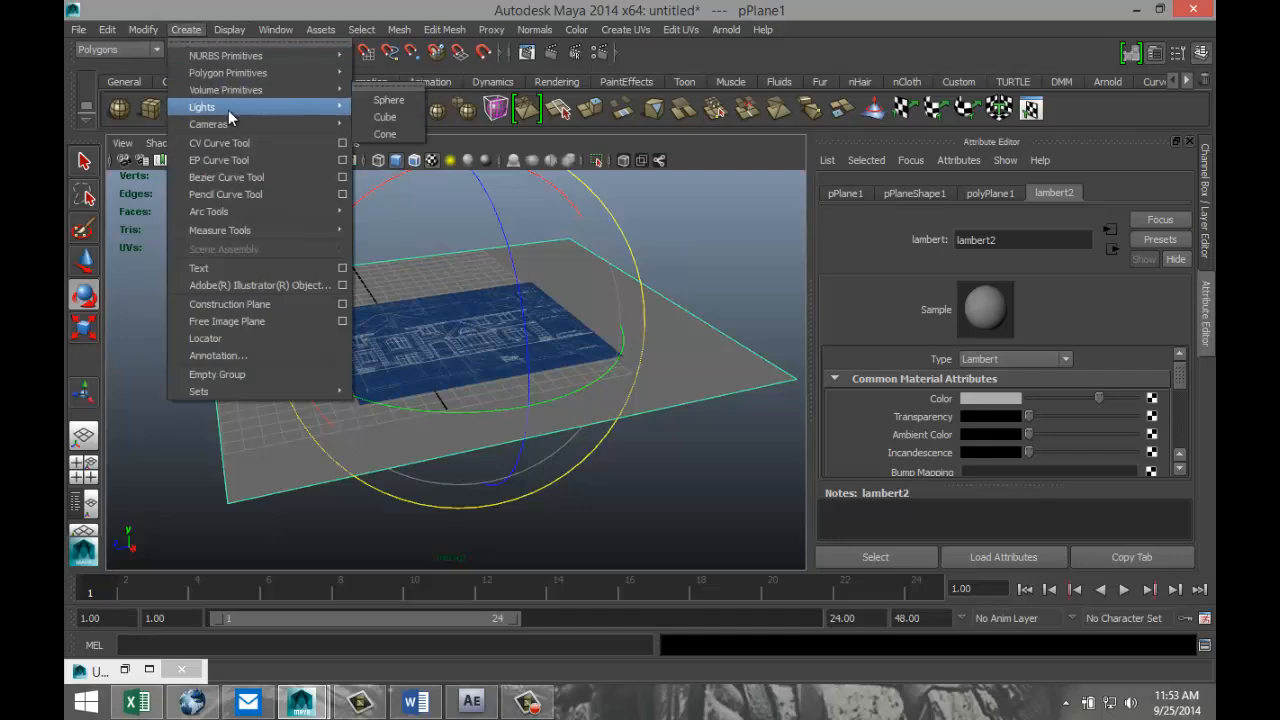
mouse_move(323, 115)
click(396, 151)
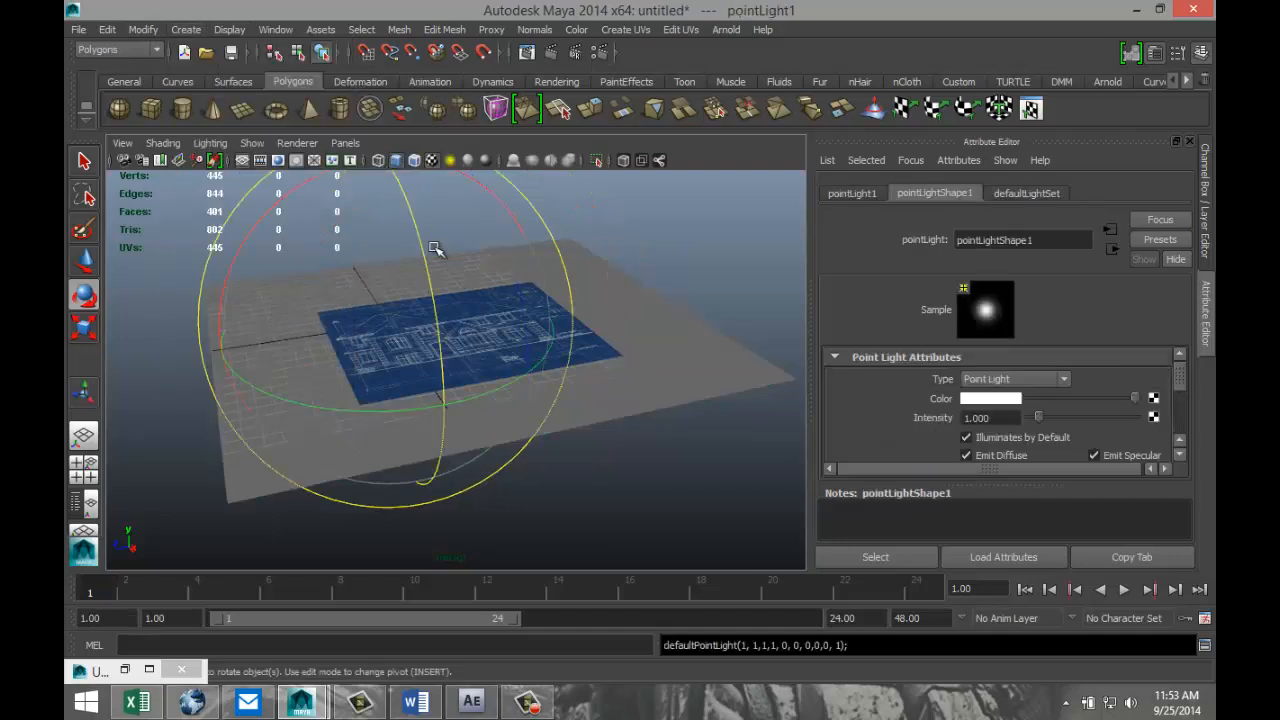
key(w)
drag(385, 245, 371, 115)
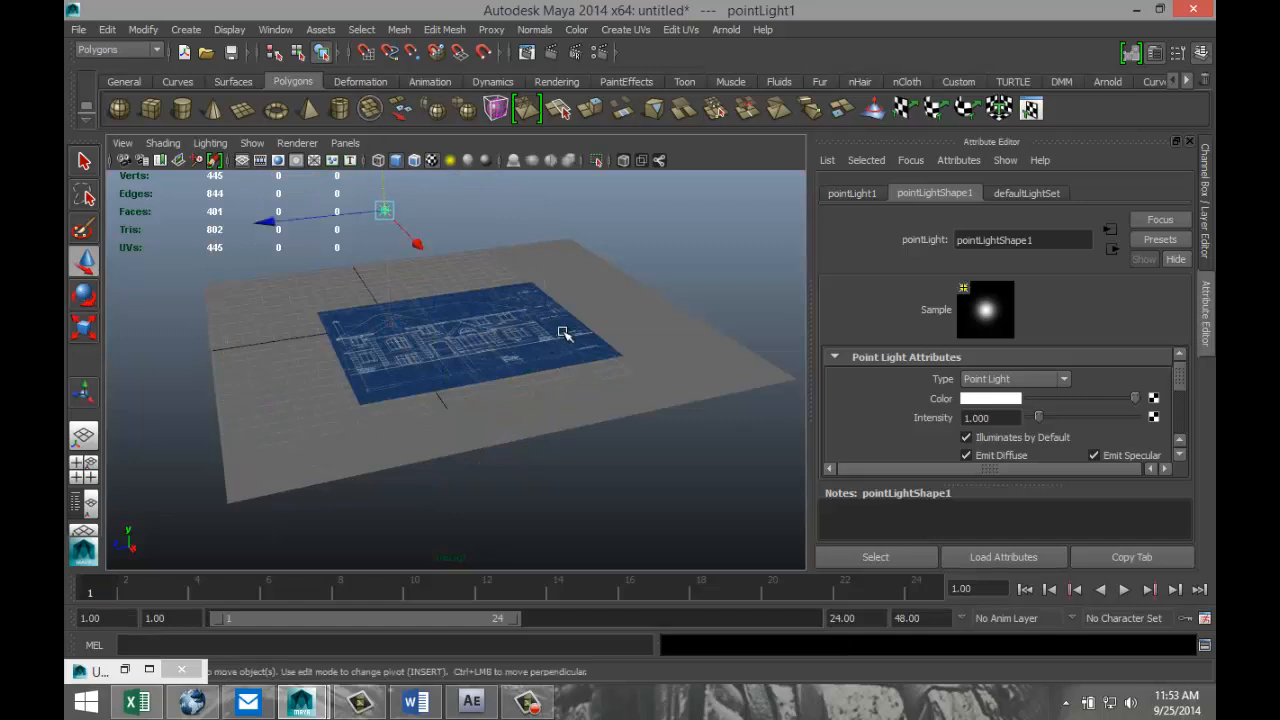
alt+drag(571, 334, 509, 366)
drag(403, 307, 451, 472)
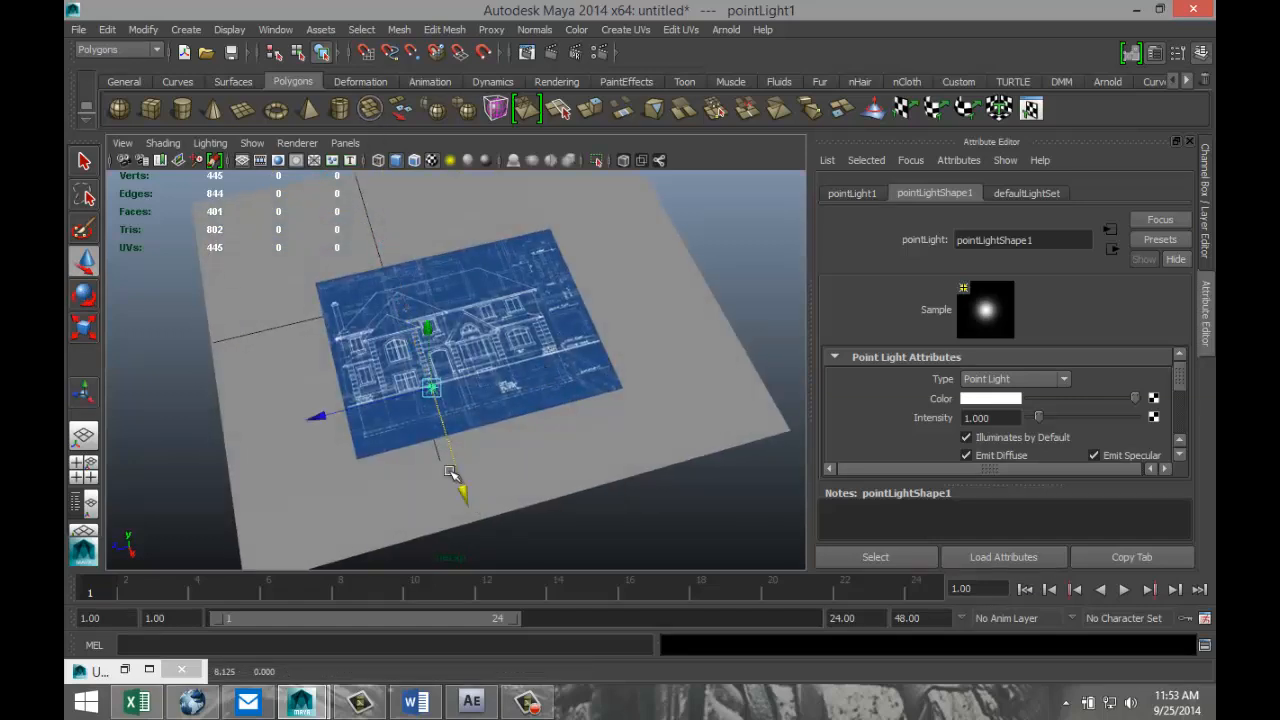
drag(334, 411, 207, 472)
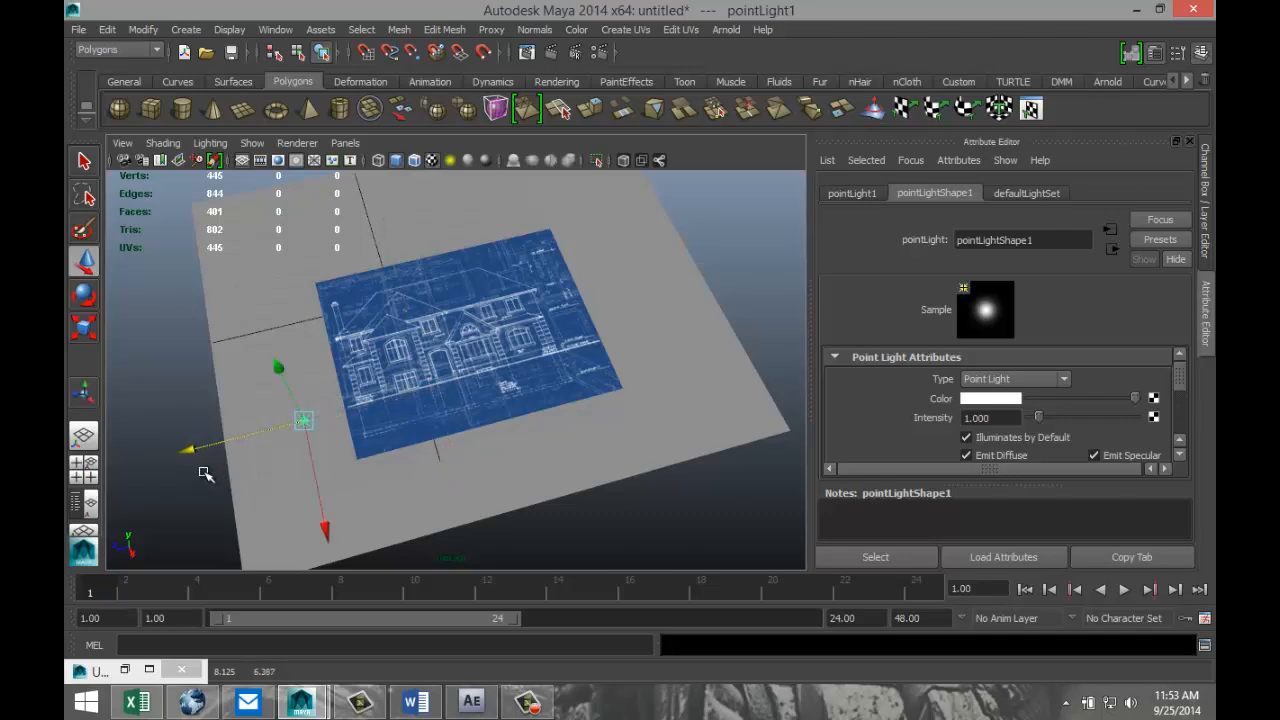
Duplicate the point light and move the copy to the opposite side of the sheet, at about Z -6.6.
key(ctrl+d)
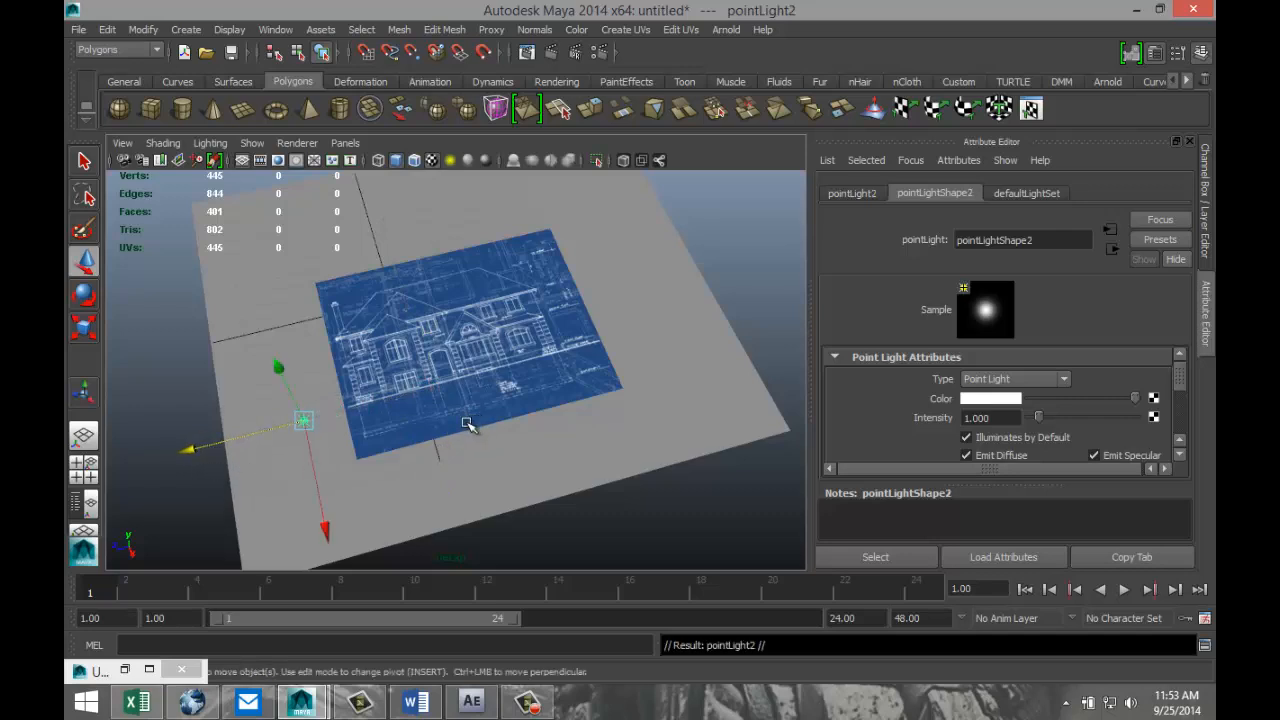
drag(190, 452, 500, 443)
drag(604, 470, 658, 556)
alt+drag(704, 506, 711, 474)
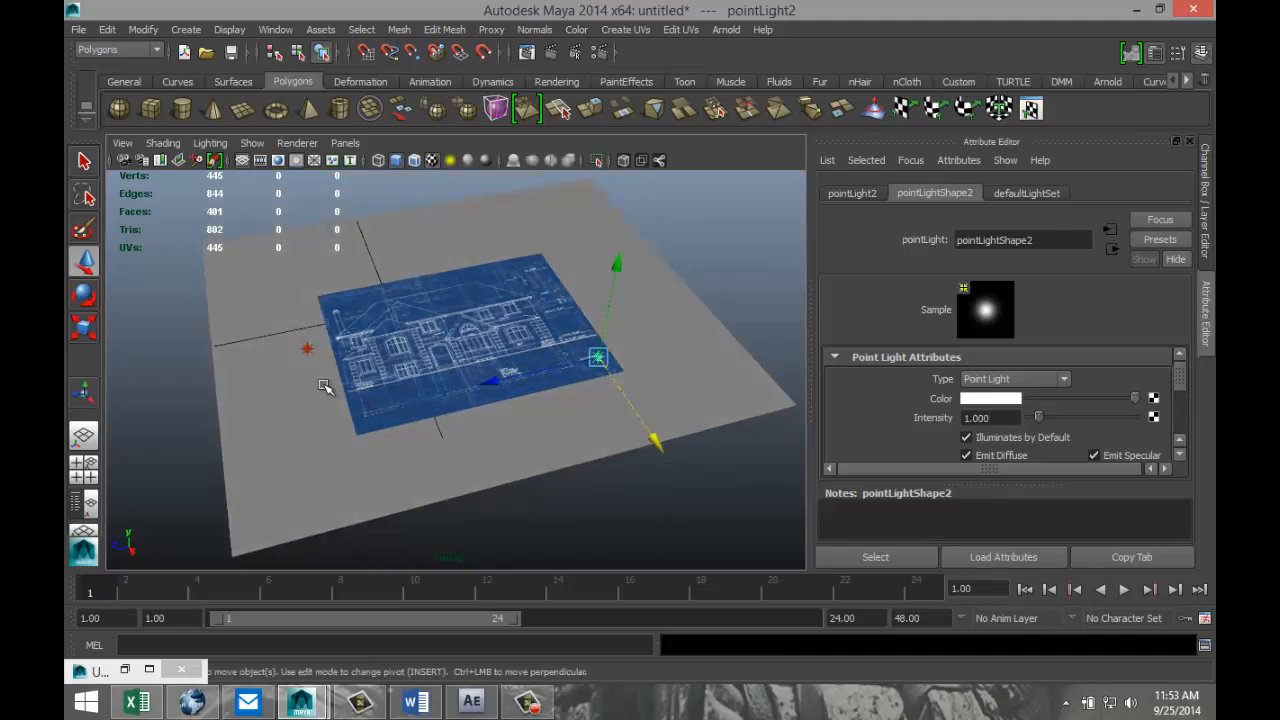
Turn on Use Depth Map Shadows for the first point light and clear the selection.
click(308, 349)
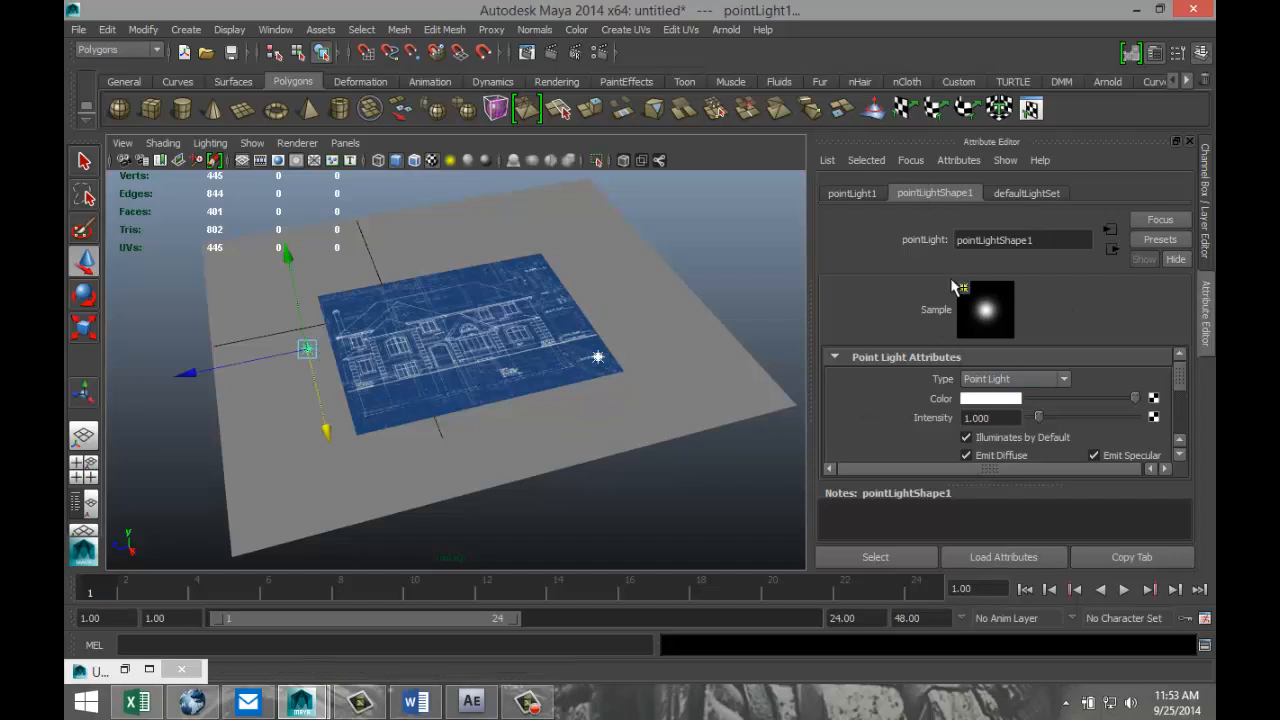
scroll(931, 387, down, 3)
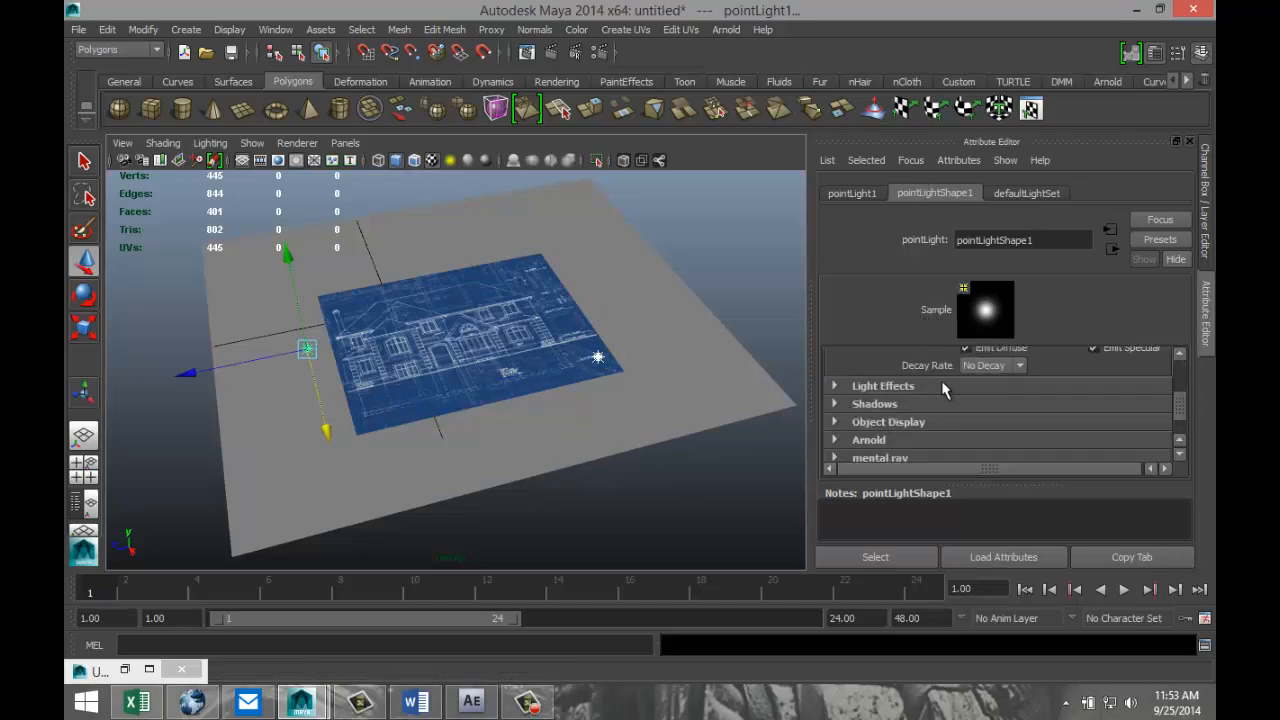
click(836, 405)
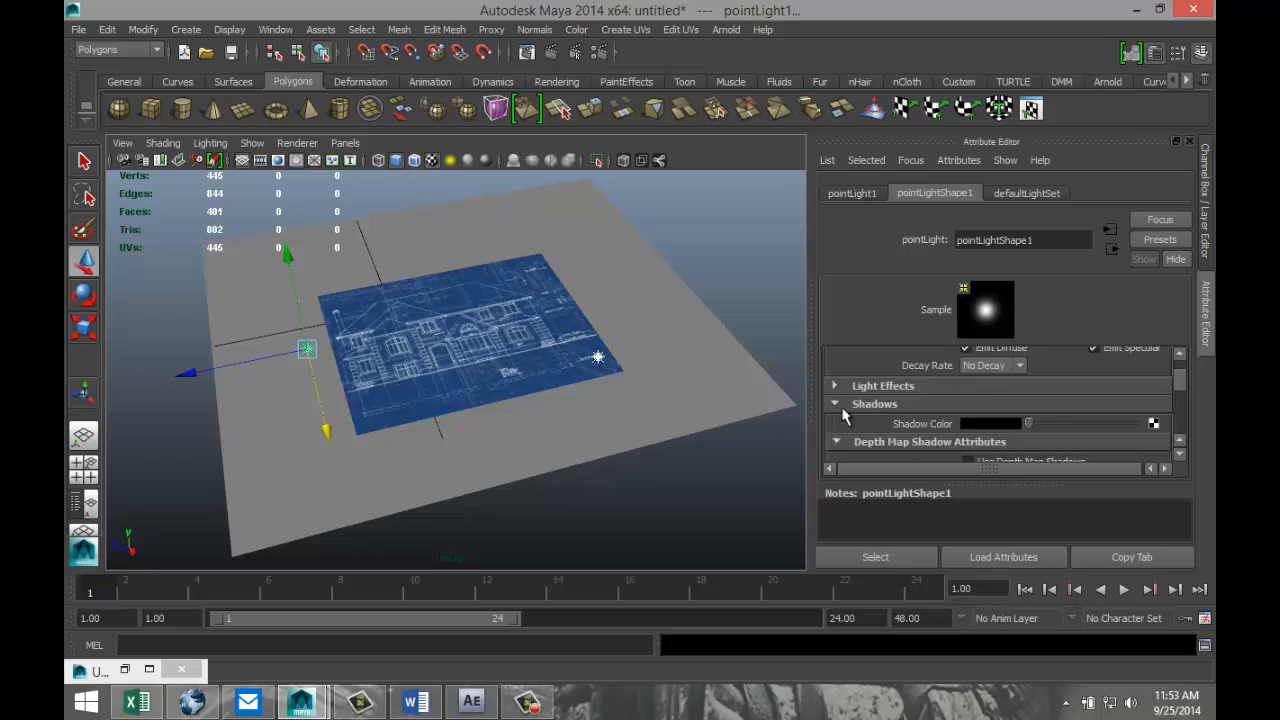
scroll(953, 417, down, 1)
click(967, 408)
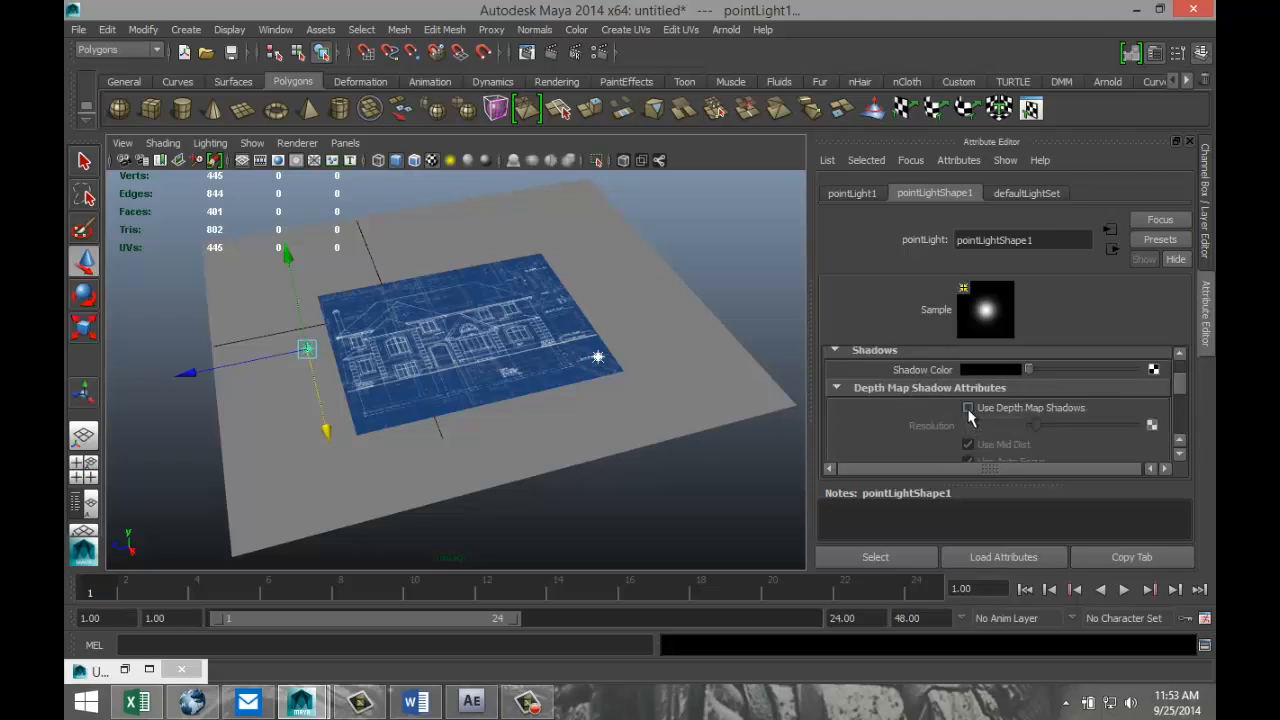
click(590, 504)
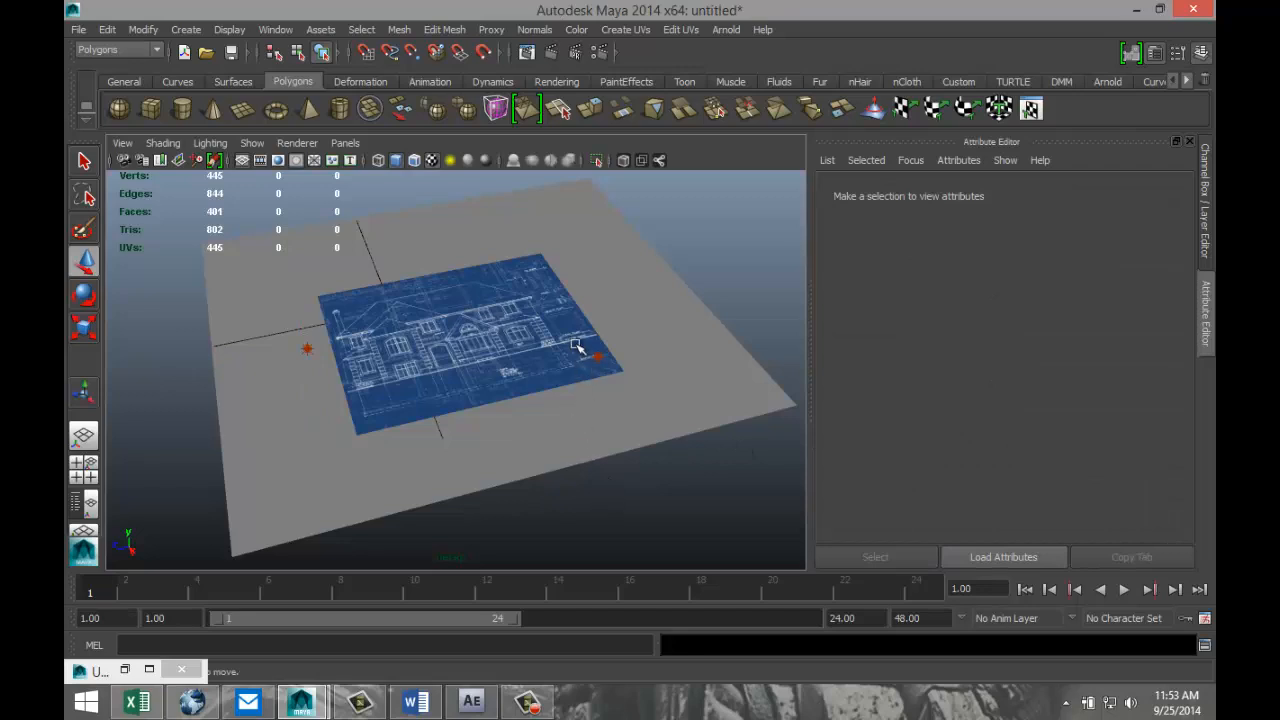
Display the scene lighting in the viewport and raise the duplicated point light to a height of about 13.
key(7)
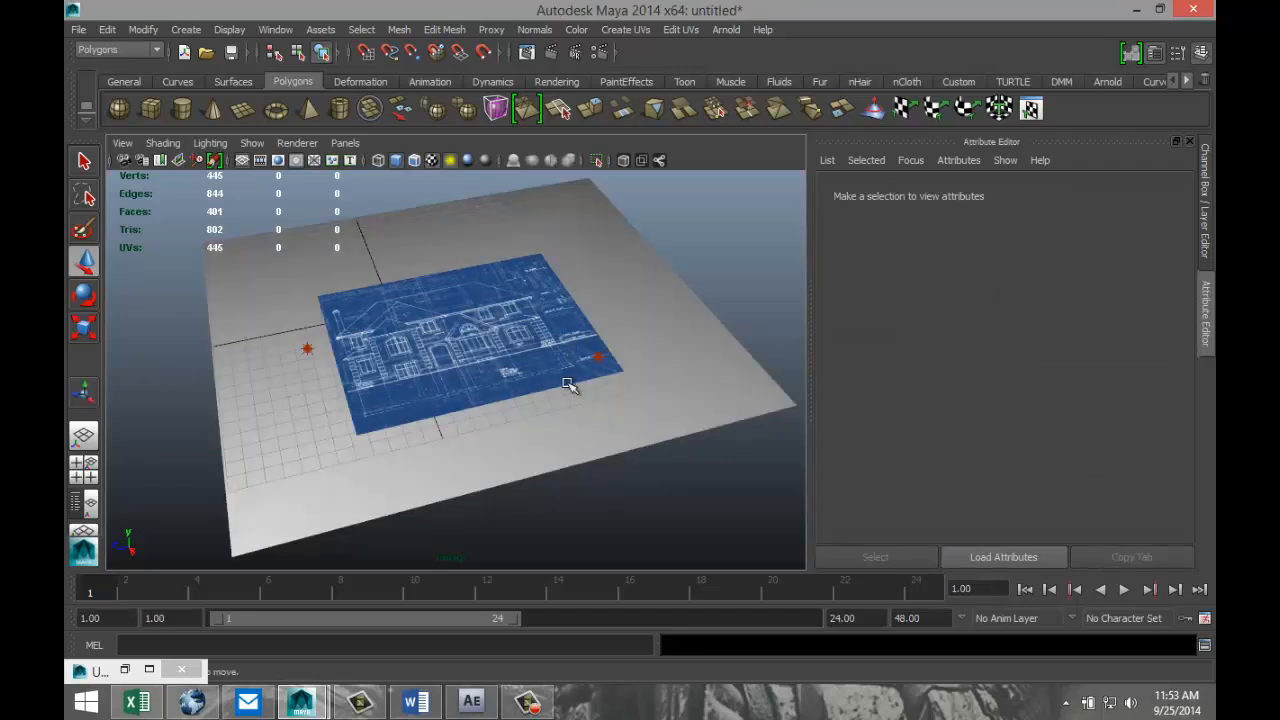
alt+drag(580, 446, 604, 433)
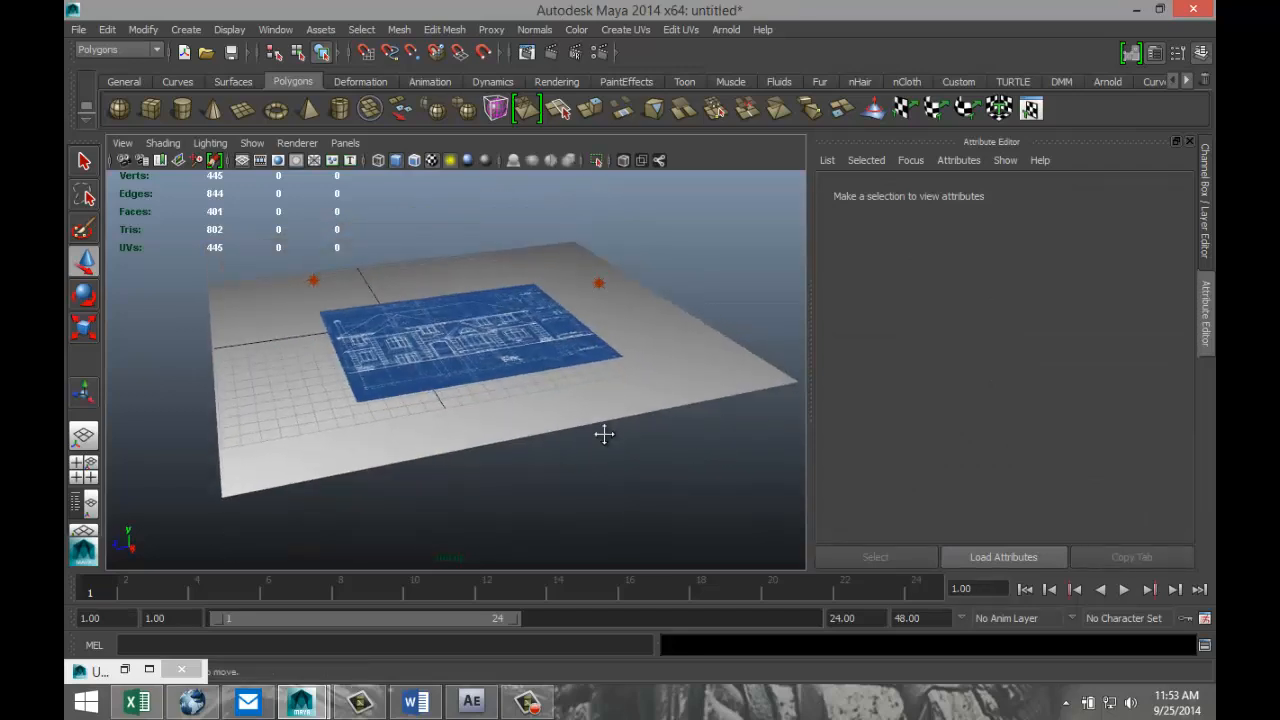
alt+middle_drag(604, 433, 628, 461)
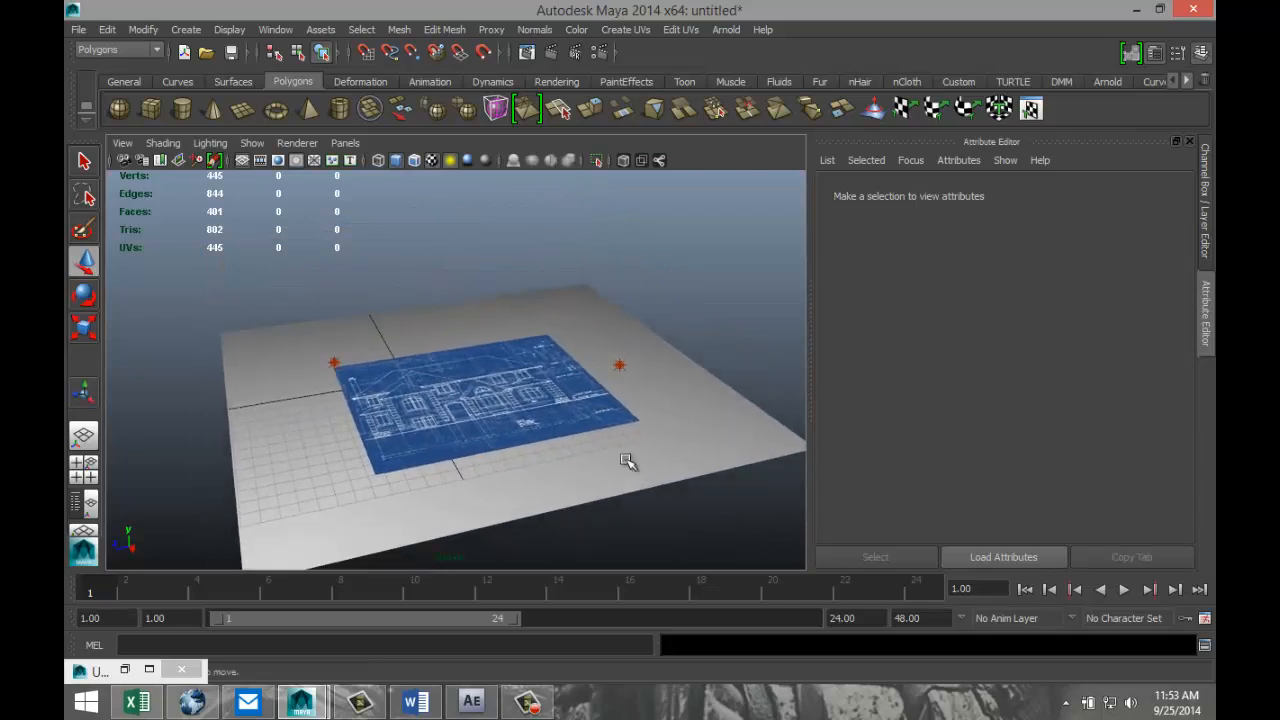
click(622, 362)
drag(635, 256, 668, 168)
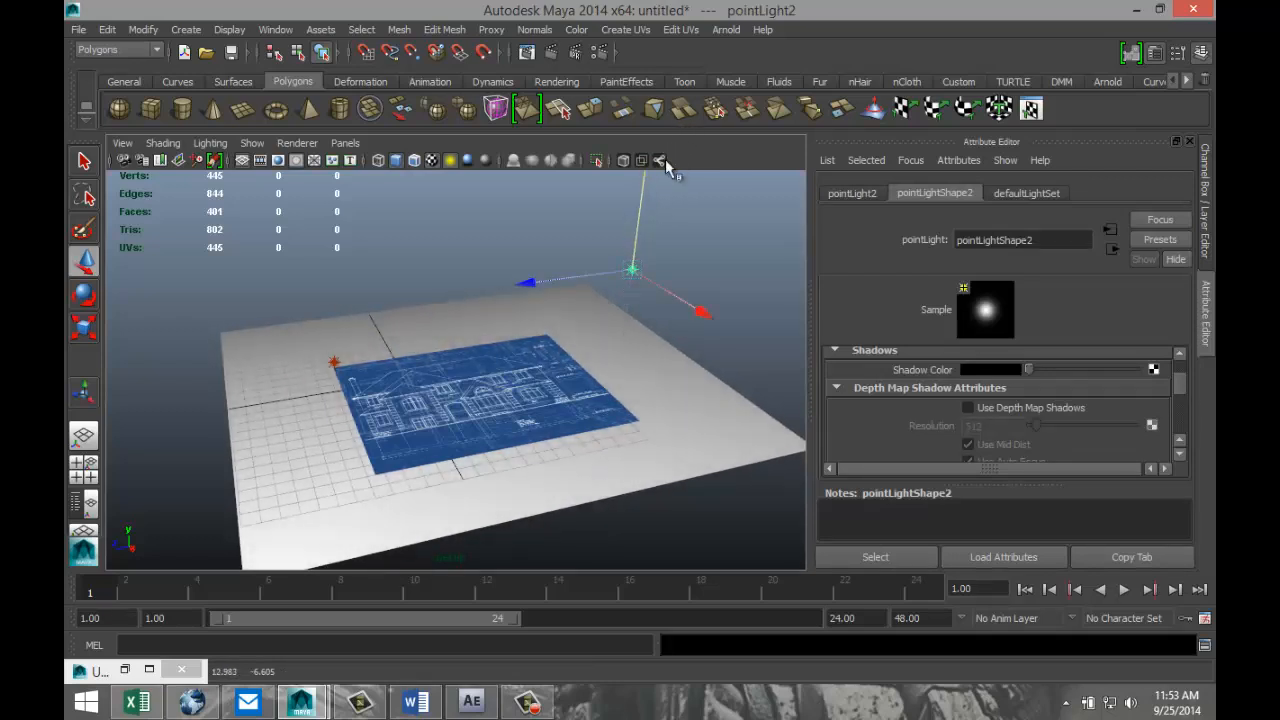
Lower the blueprint sheet in the side view to about 0.15 above the ground plane and return to the perspective view.
scroll(607, 376, up, 2)
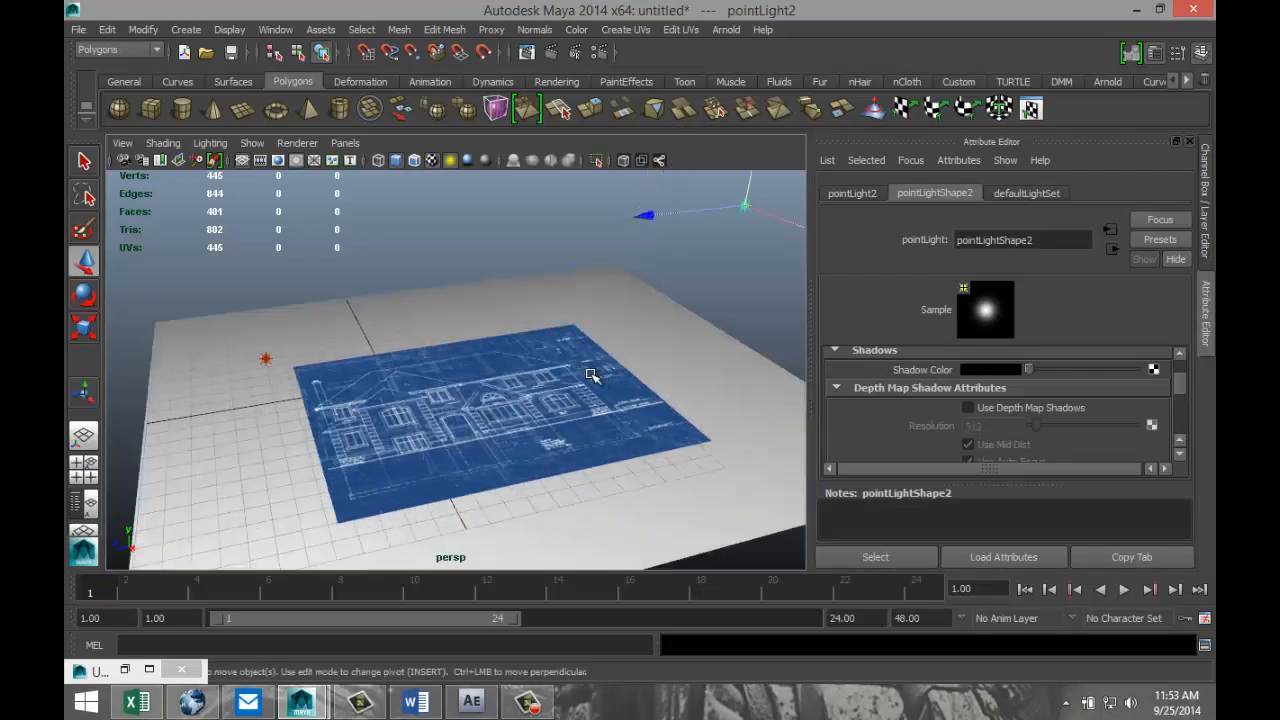
alt+drag(620, 449, 617, 418)
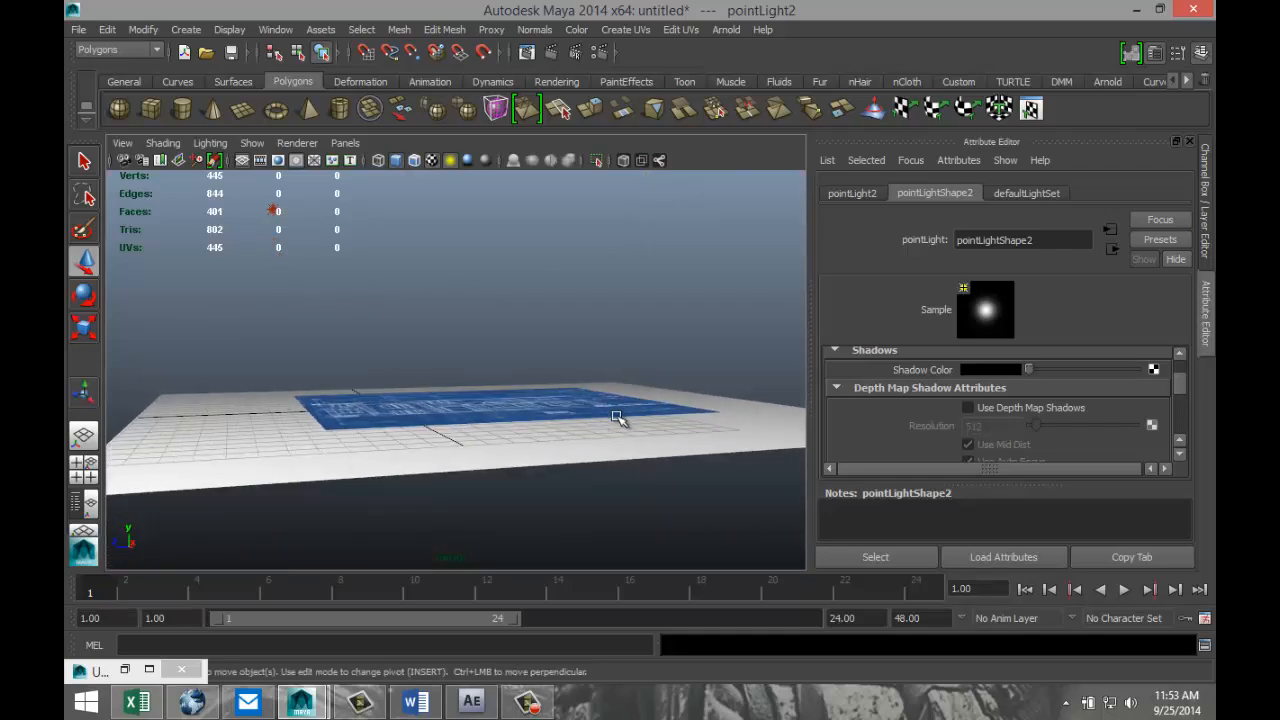
click(571, 414)
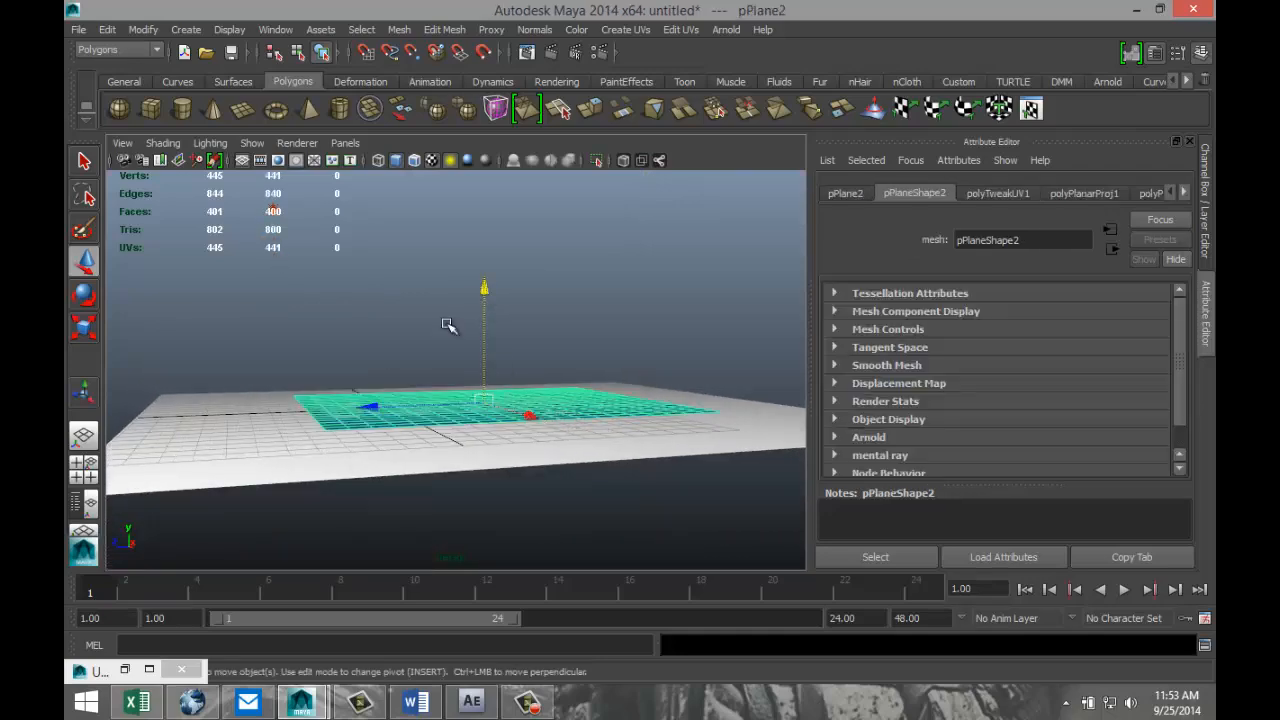
click(84, 470)
key(space)
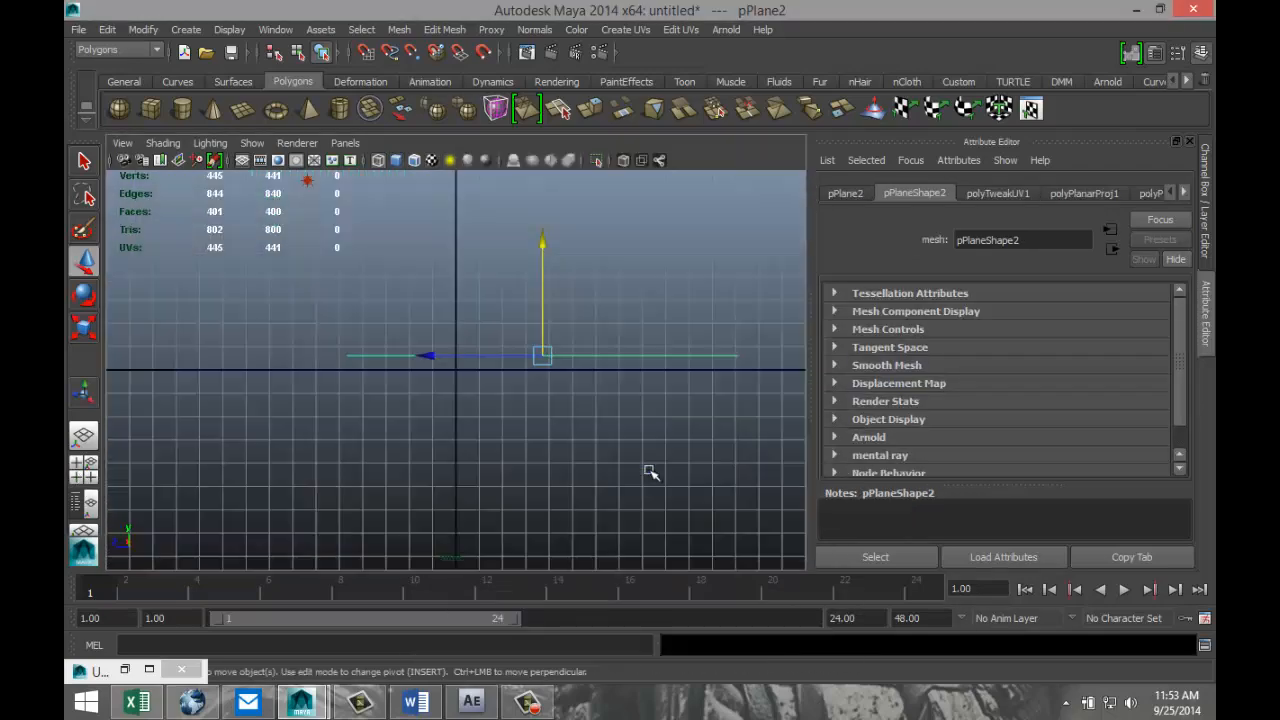
drag(544, 245, 548, 257)
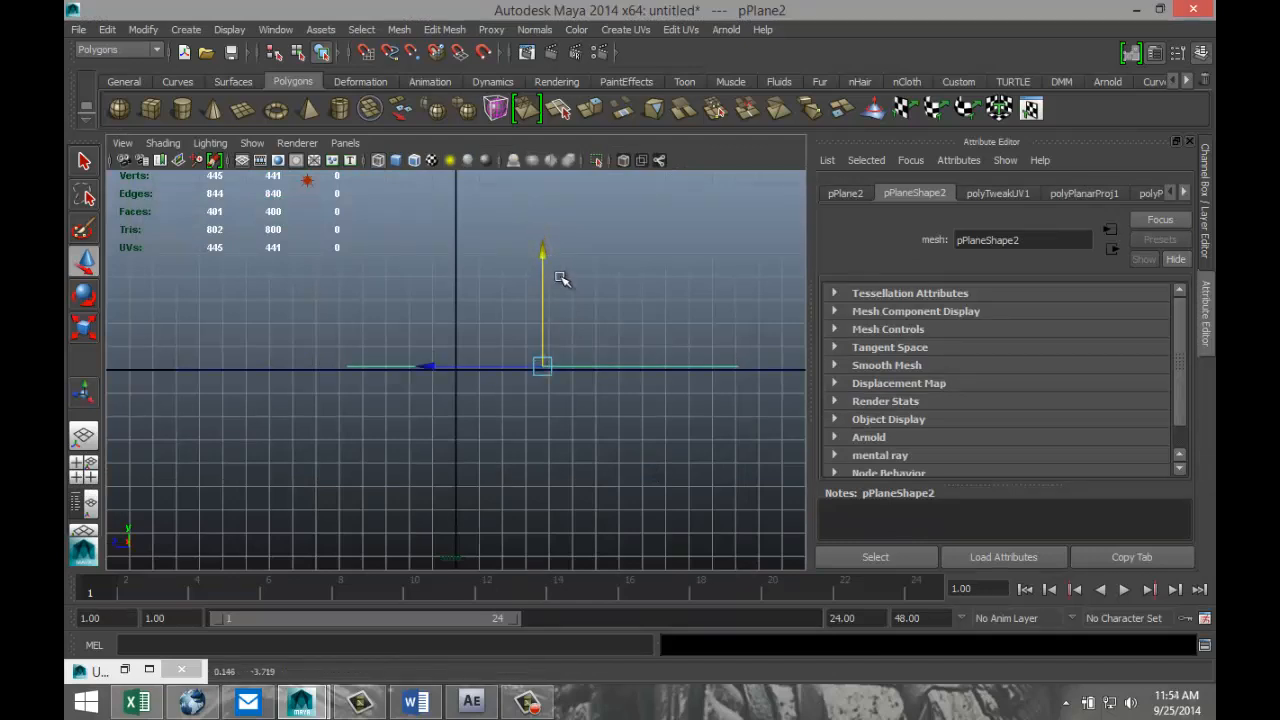
click(84, 470)
key(space)
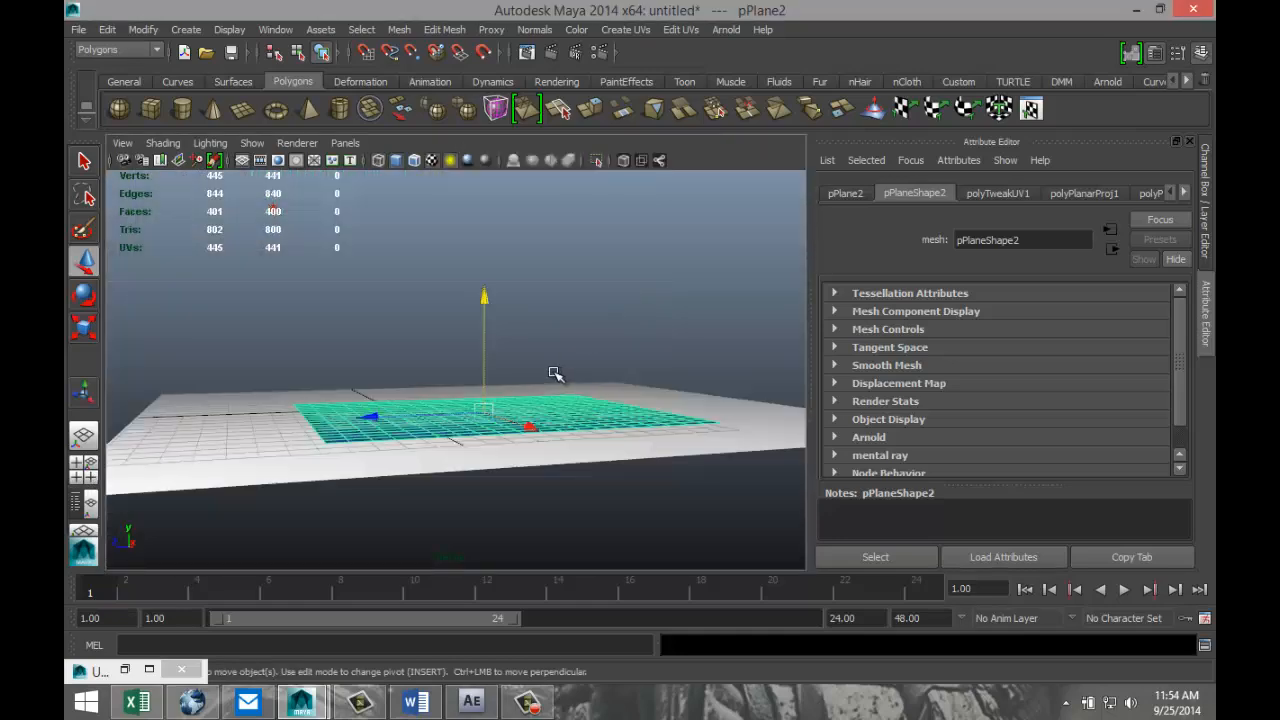
mouse_move(380, 360)
alt+mouse_down()
mouse_move(320, 386)
mouse_move(333, 410)
mouse_move(357, 367)
alt+mouse_up()
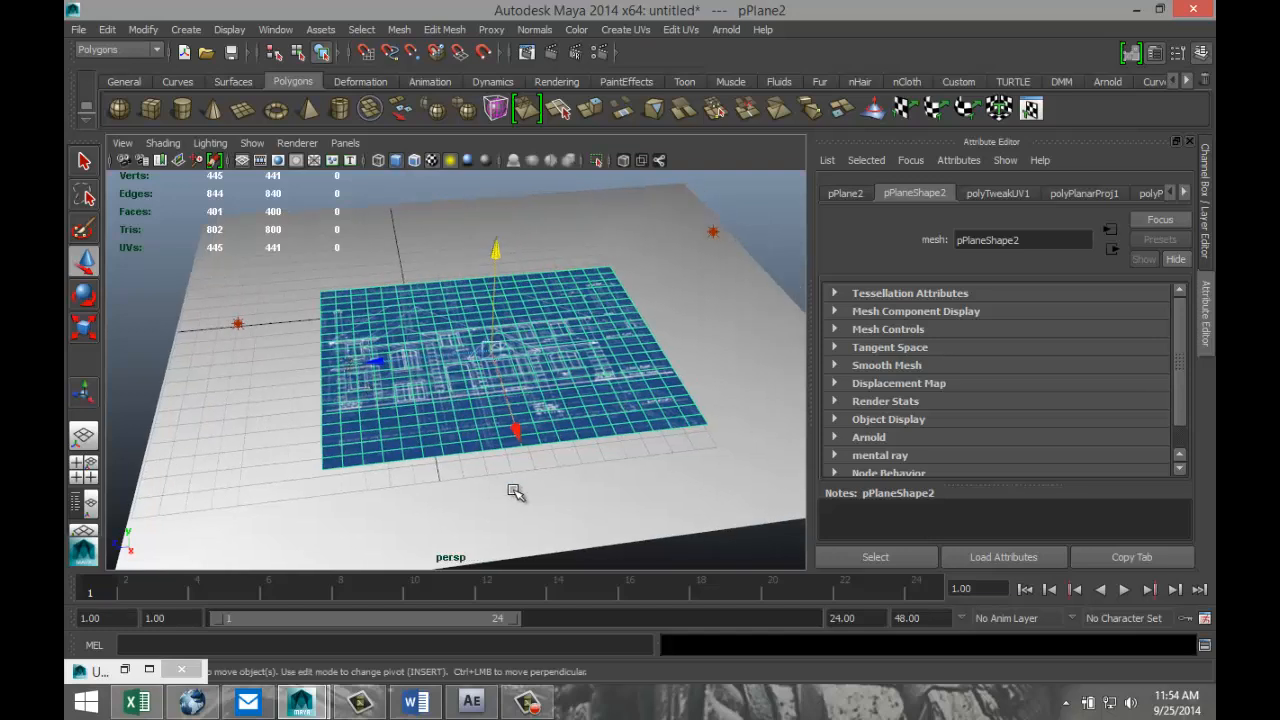
Switch the blueprint sheet to edge selection and raise the crosswise middle edge loop at Z -3.7 to a height of about 0.27.
scroll(553, 496, up, 4)
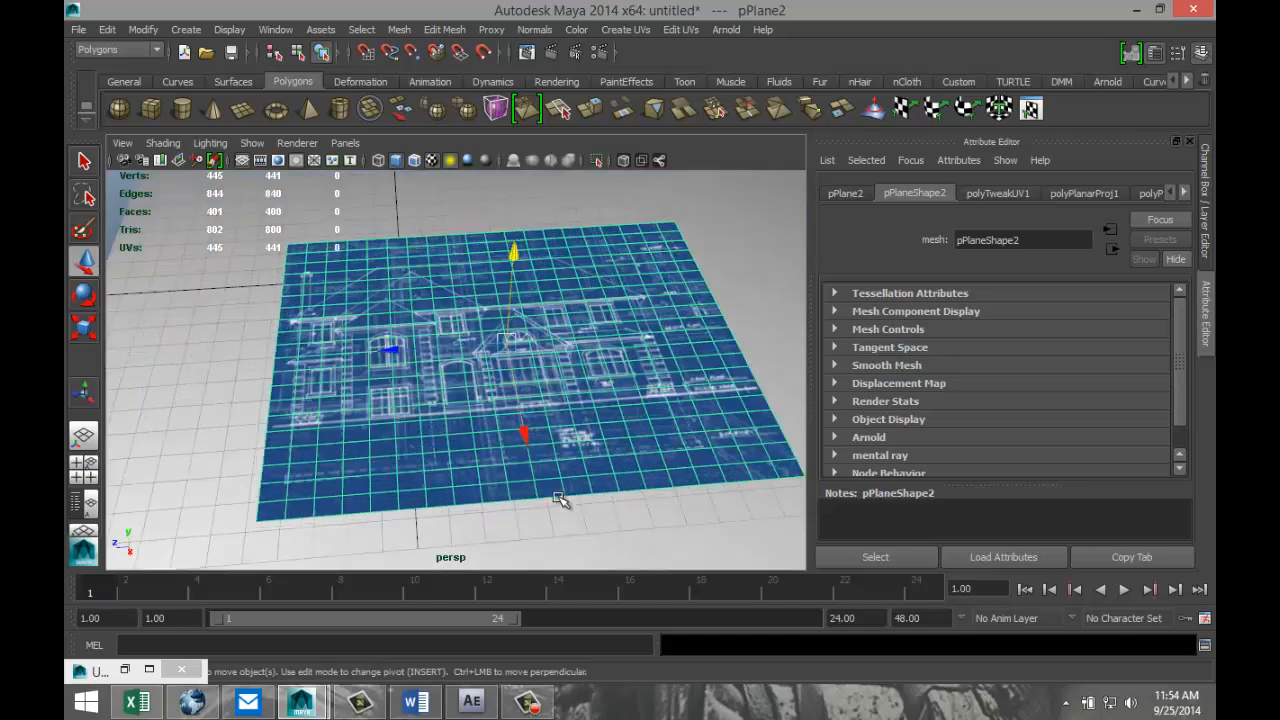
right_drag(533, 470, 529, 306)
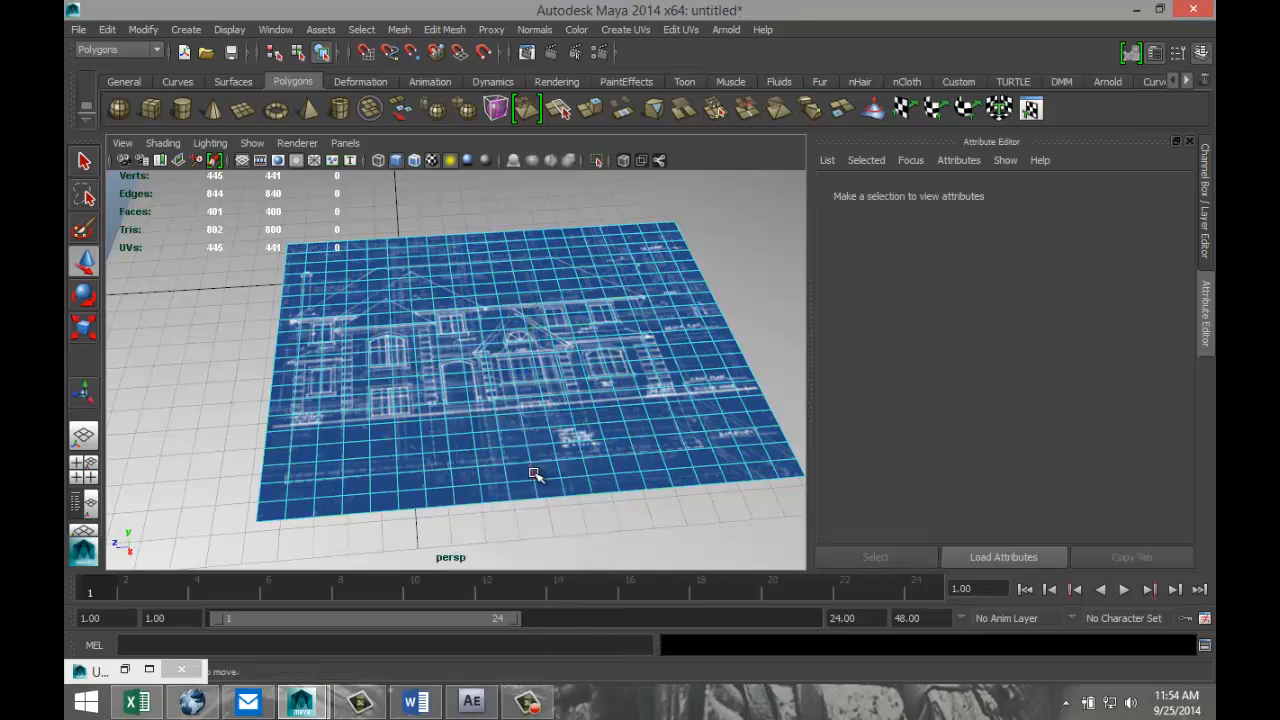
double_click(533, 475)
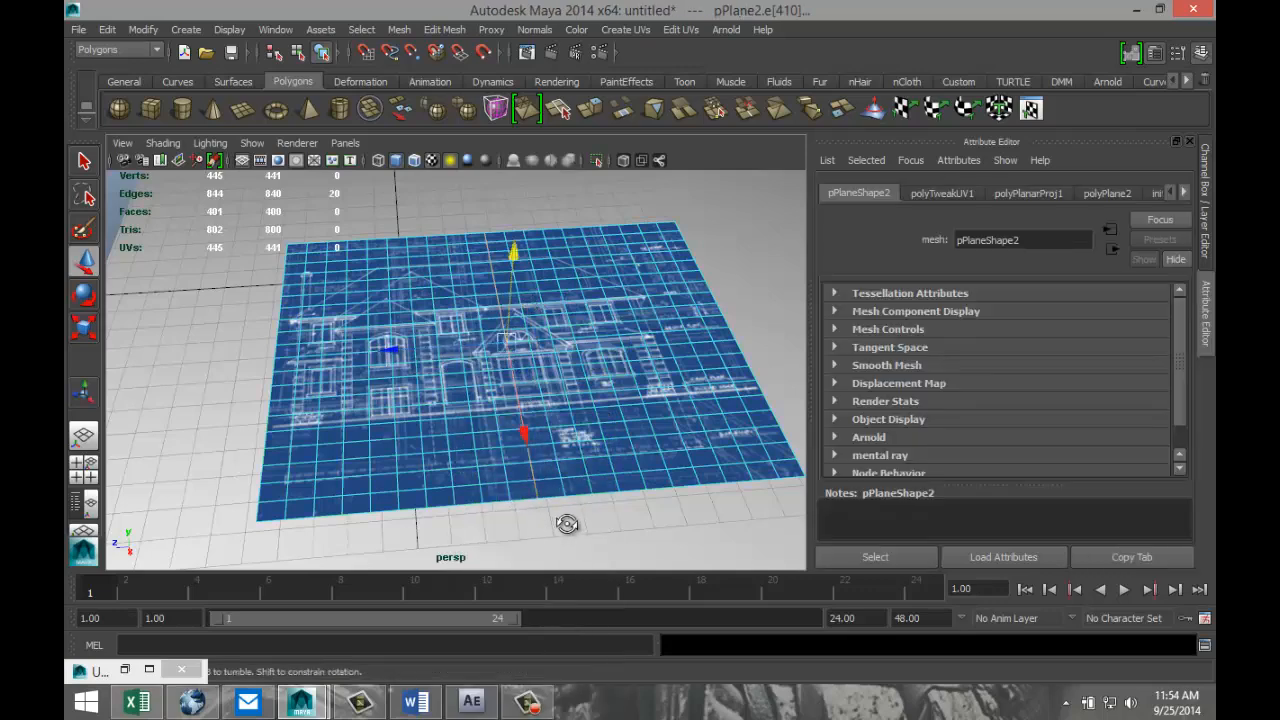
alt+drag(563, 526, 512, 345)
drag(509, 248, 512, 236)
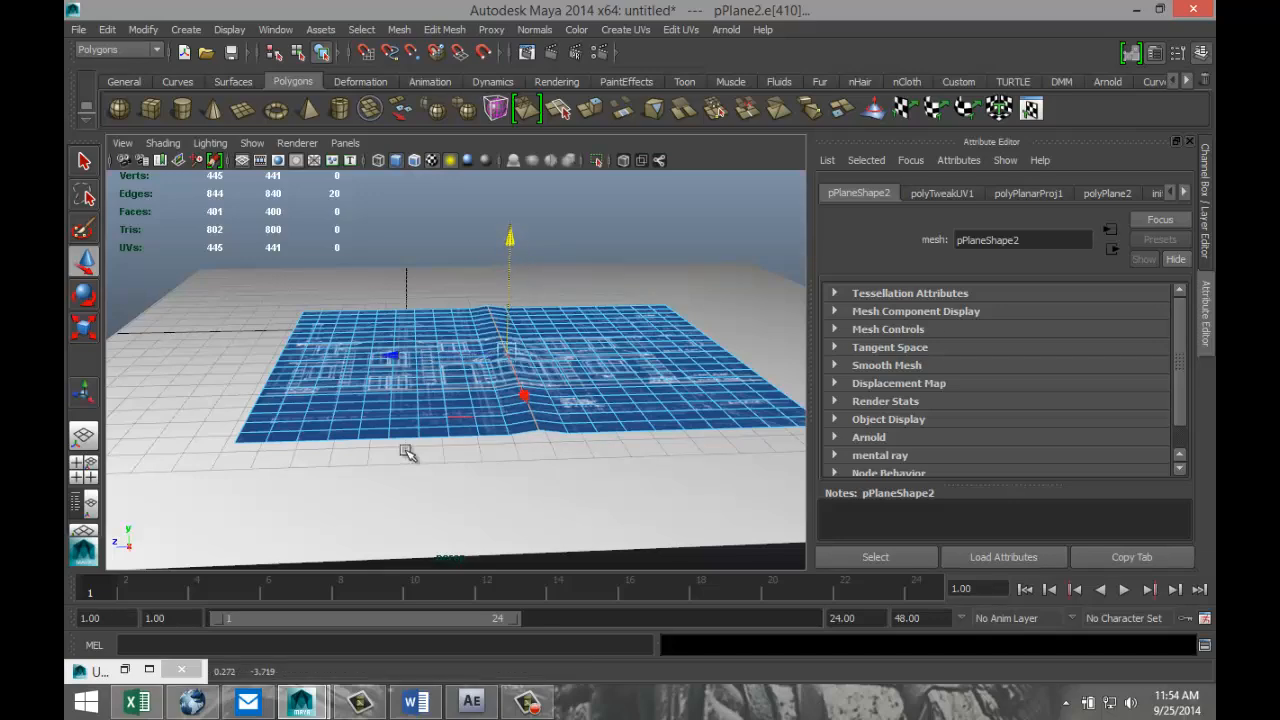
Raise the middle edge loop running lengthwise, perpendicular to the first crease, slightly to form a second fold.
alt+drag(226, 451, 435, 495)
click(421, 537)
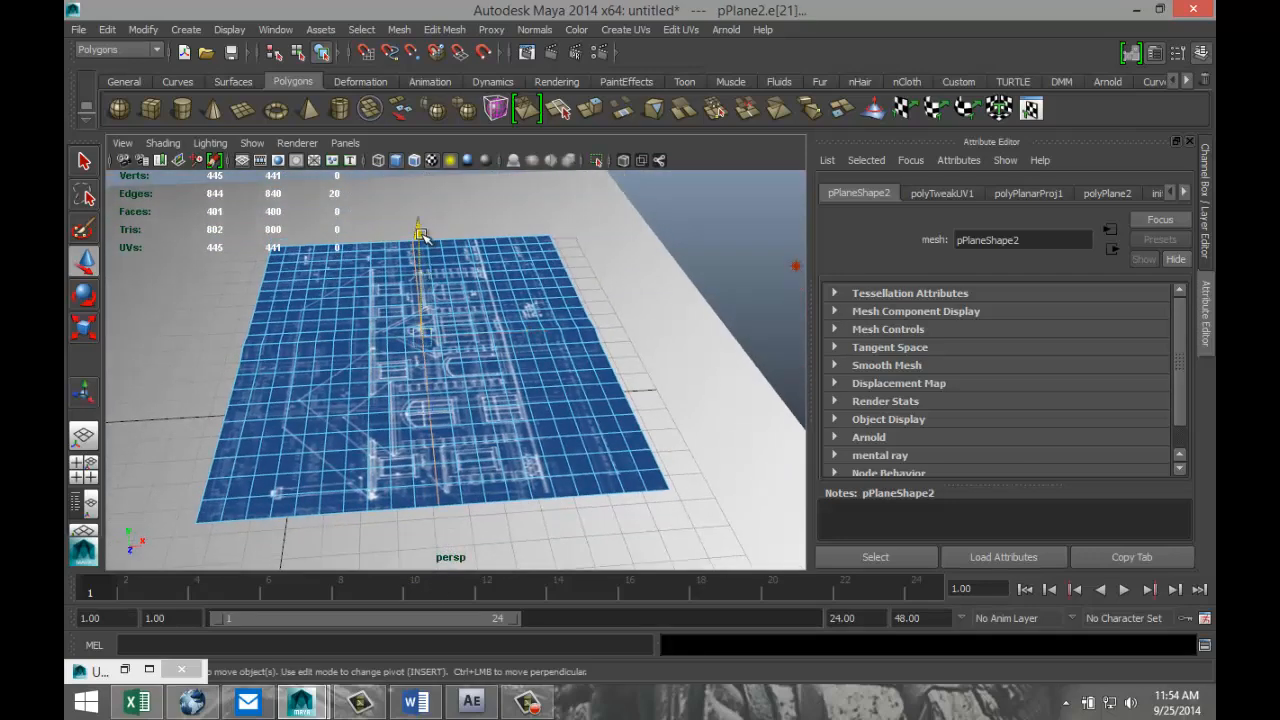
drag(421, 234, 423, 232)
Raise the crosswise edge loop at about Z 2.2 to a height of about 0.32 to add a third fold.
alt+drag(677, 430, 432, 416)
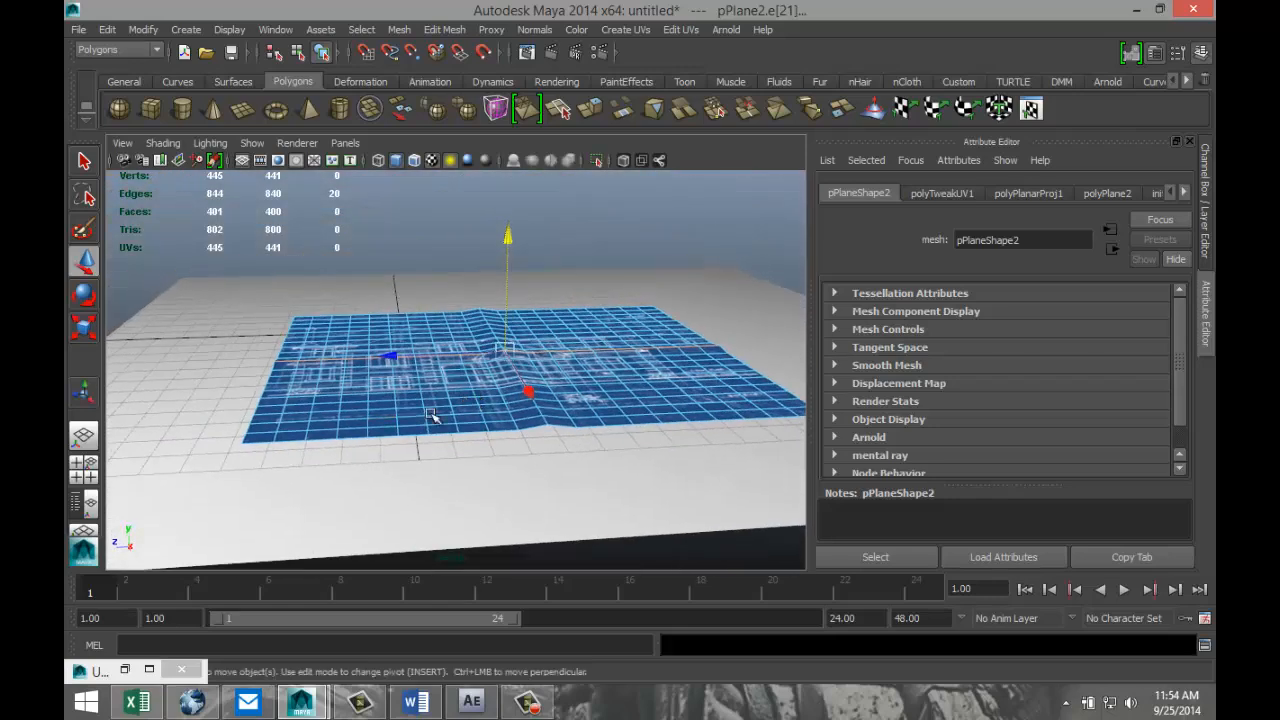
click(339, 422)
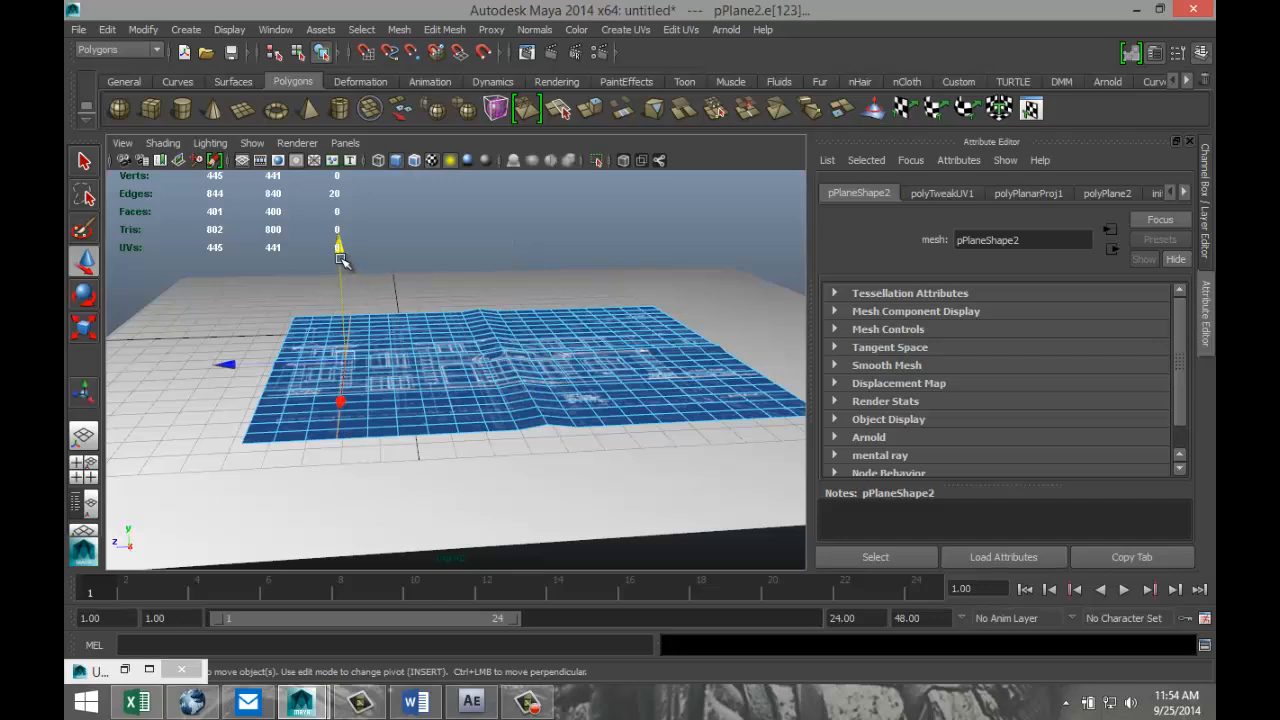
drag(340, 258, 341, 256)
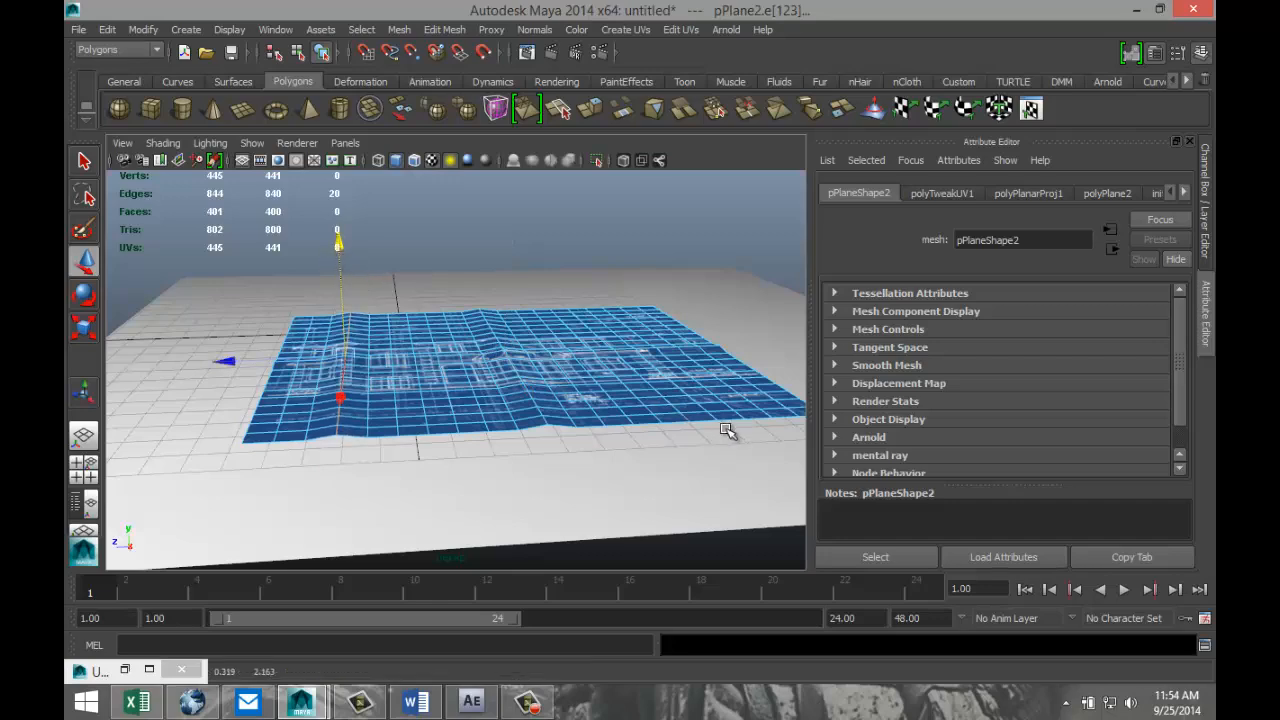
In vertex mode, raise the near corner vertex at the positive Z end to about 0.2 and slightly adjust the other corner's height.
alt+drag(727, 430, 691, 466)
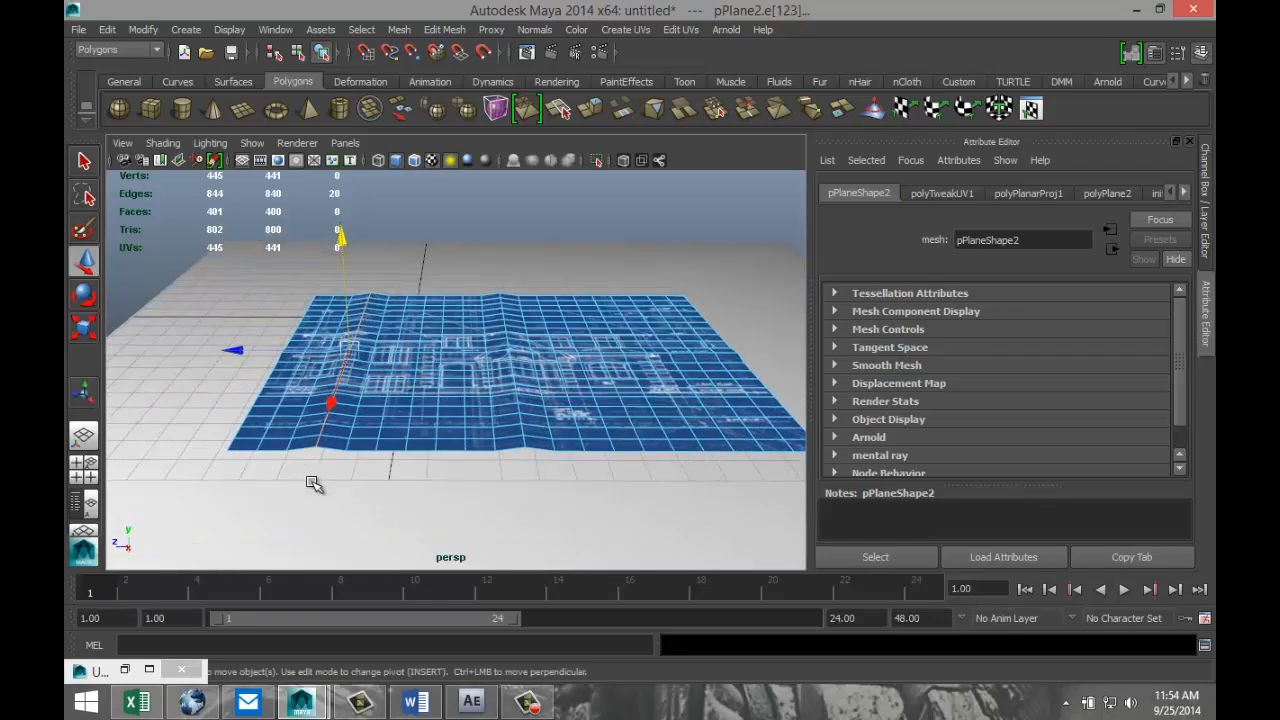
alt+middle_drag(312, 484, 474, 517)
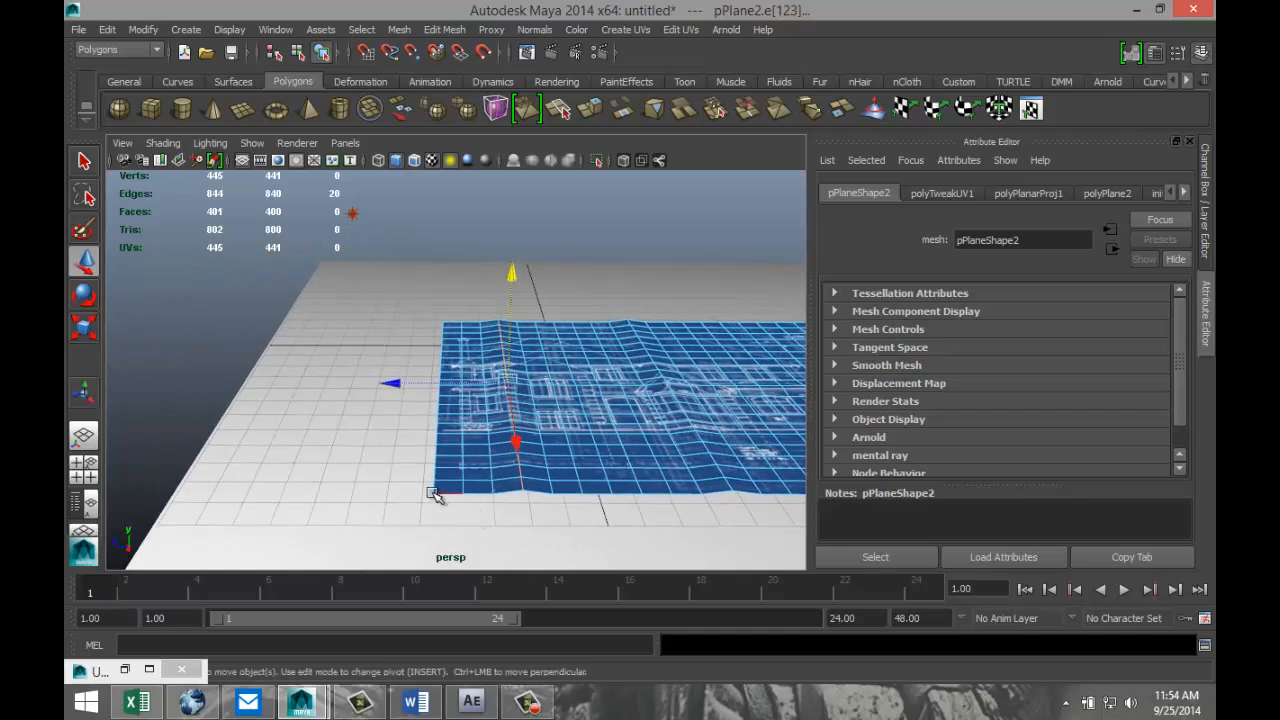
right_click(433, 494)
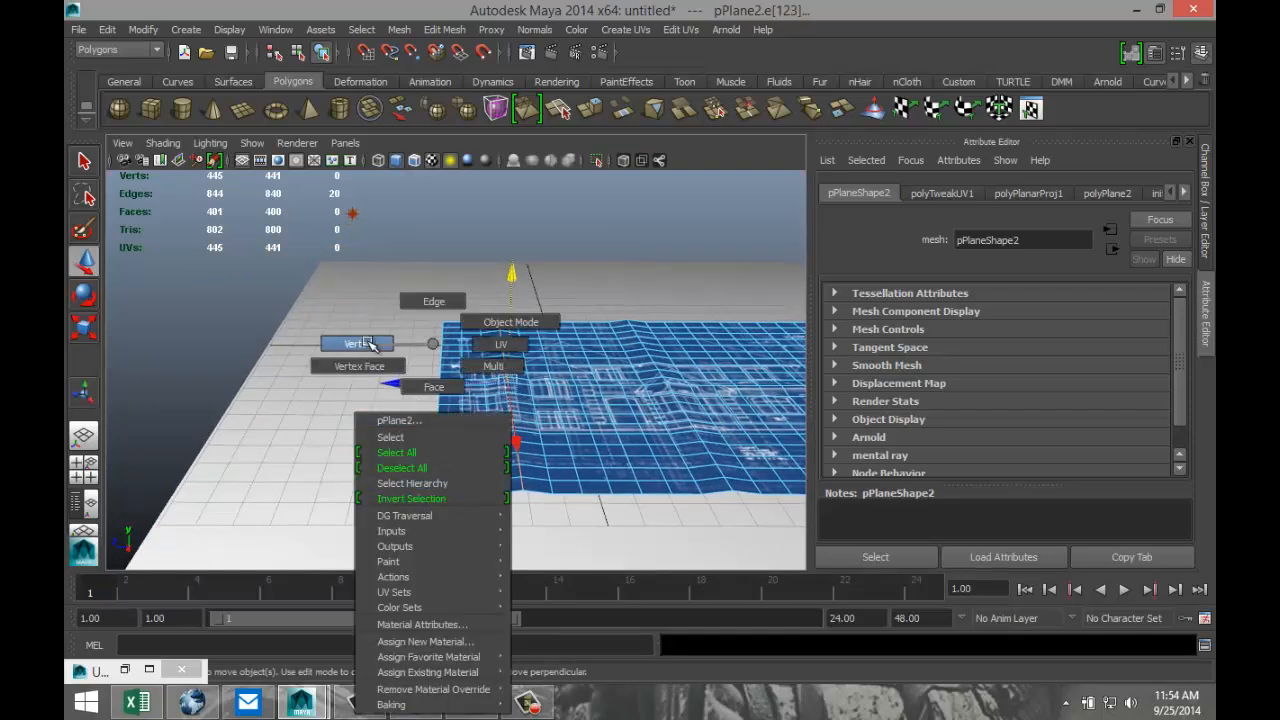
click(430, 467)
click(434, 493)
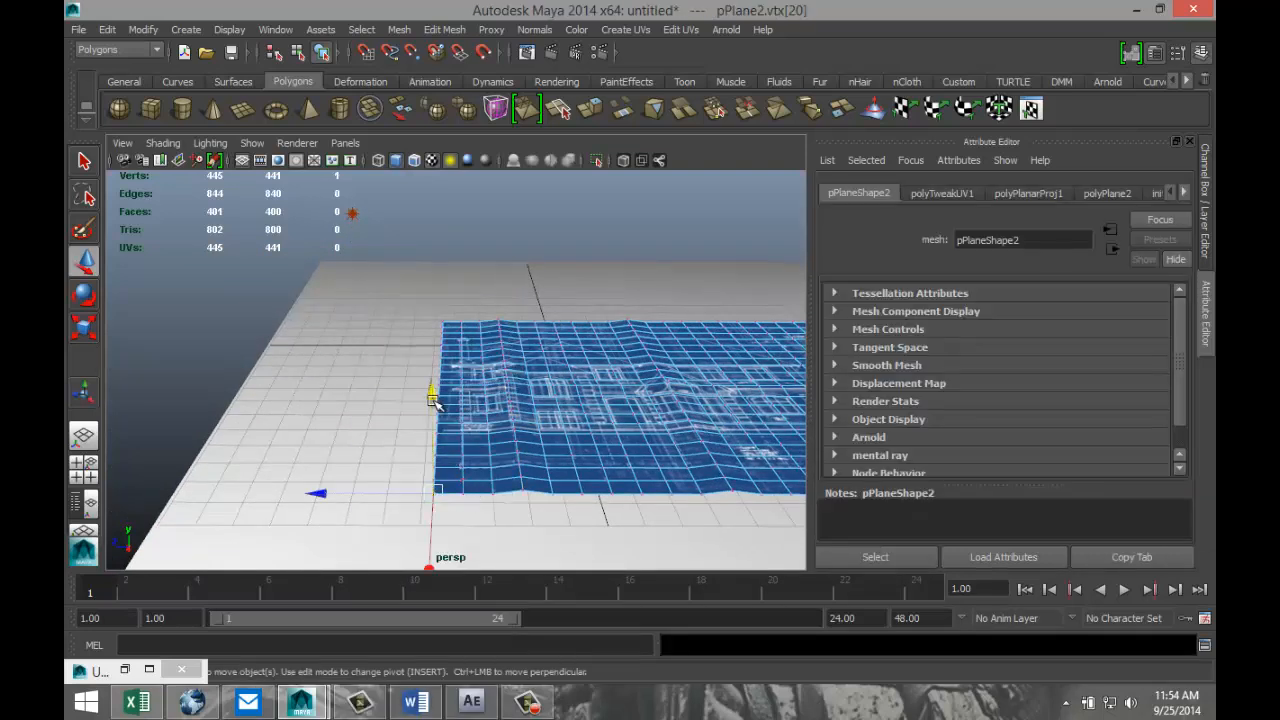
drag(433, 399, 437, 391)
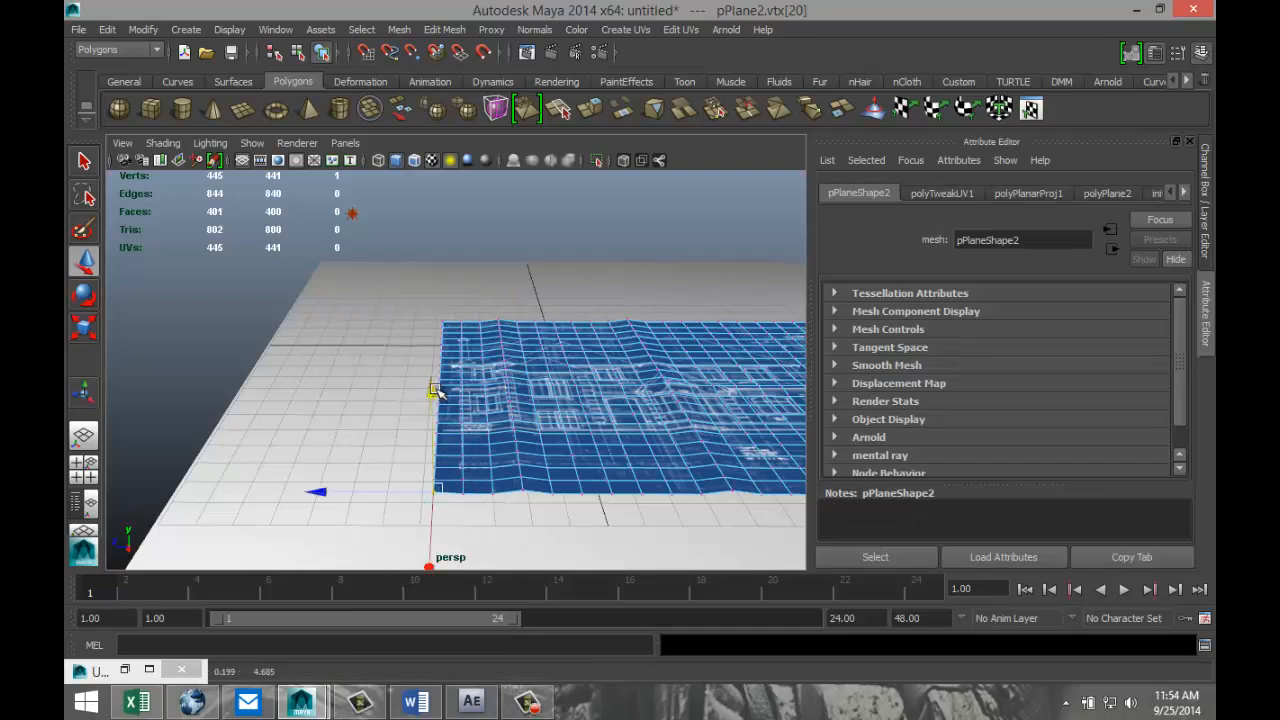
click(441, 321)
drag(441, 258, 441, 258)
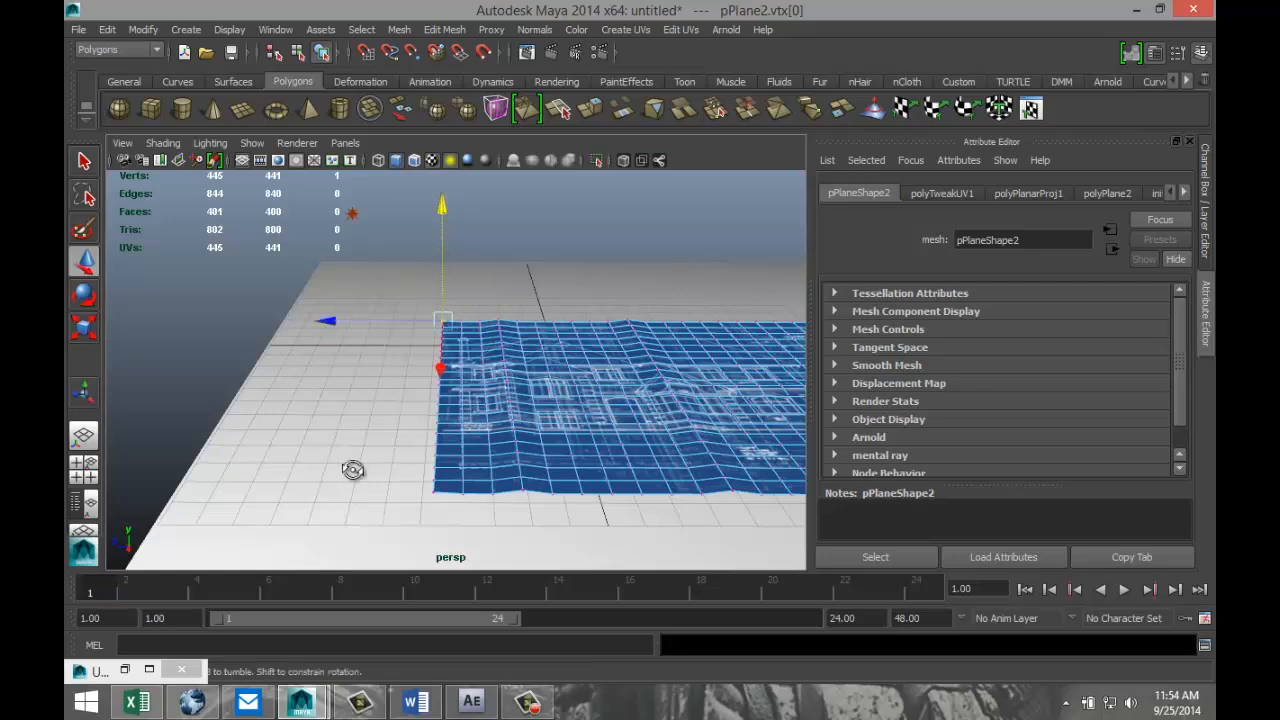
Adjust the height of two interior vertices toward the negative Z end, bringing the one at about Z -10.4 to about 0.23.
alt+drag(354, 466, 407, 481)
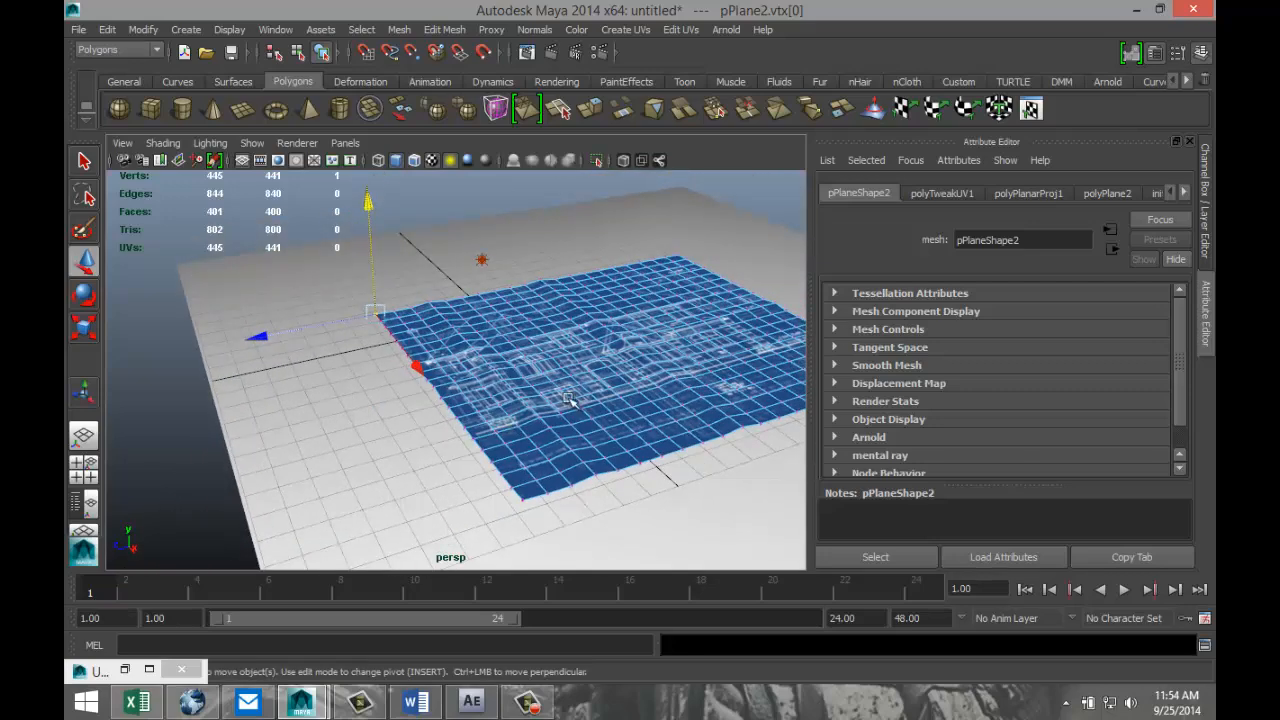
alt+middle_drag(574, 410, 369, 525)
scroll(477, 501, up, 5)
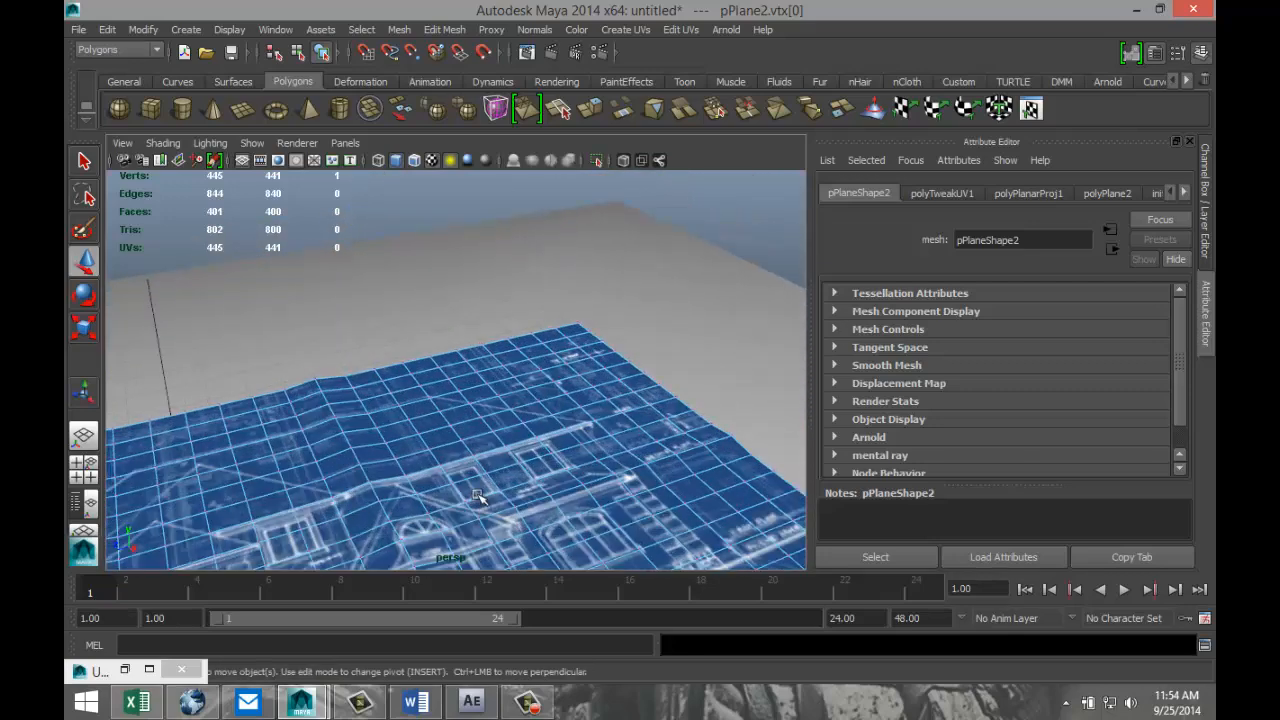
click(469, 404)
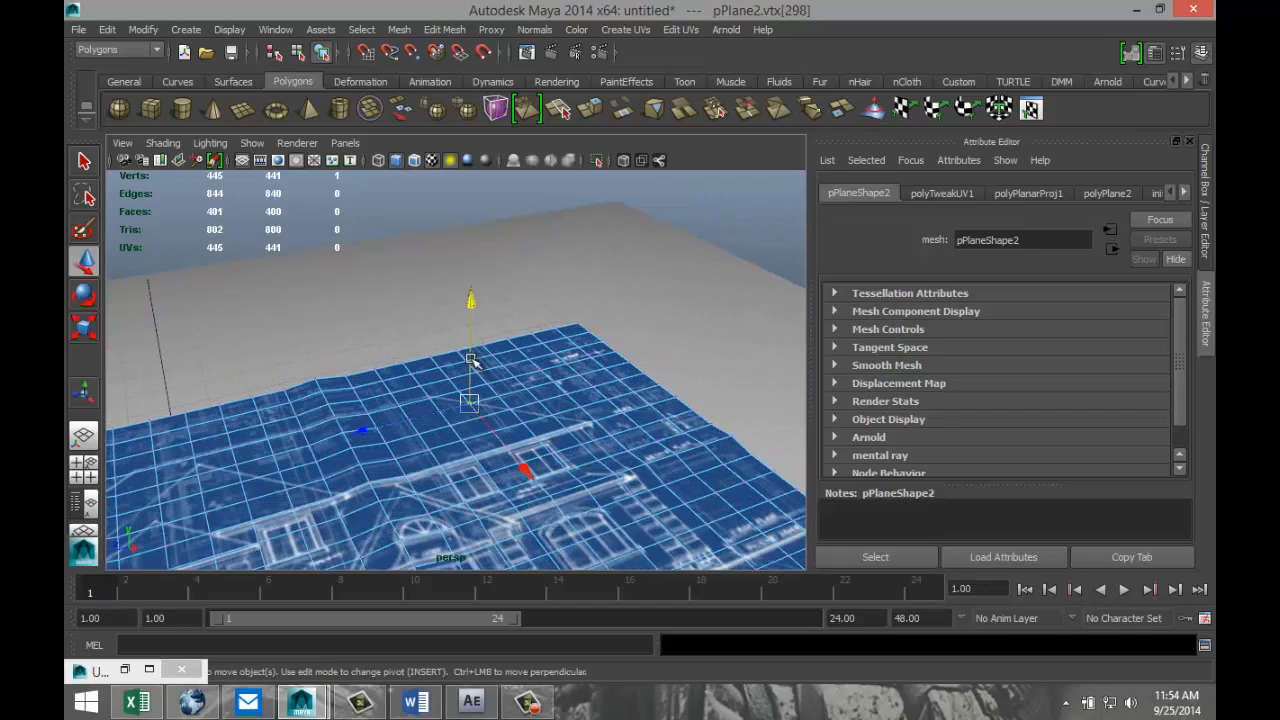
drag(471, 359, 474, 363)
click(719, 490)
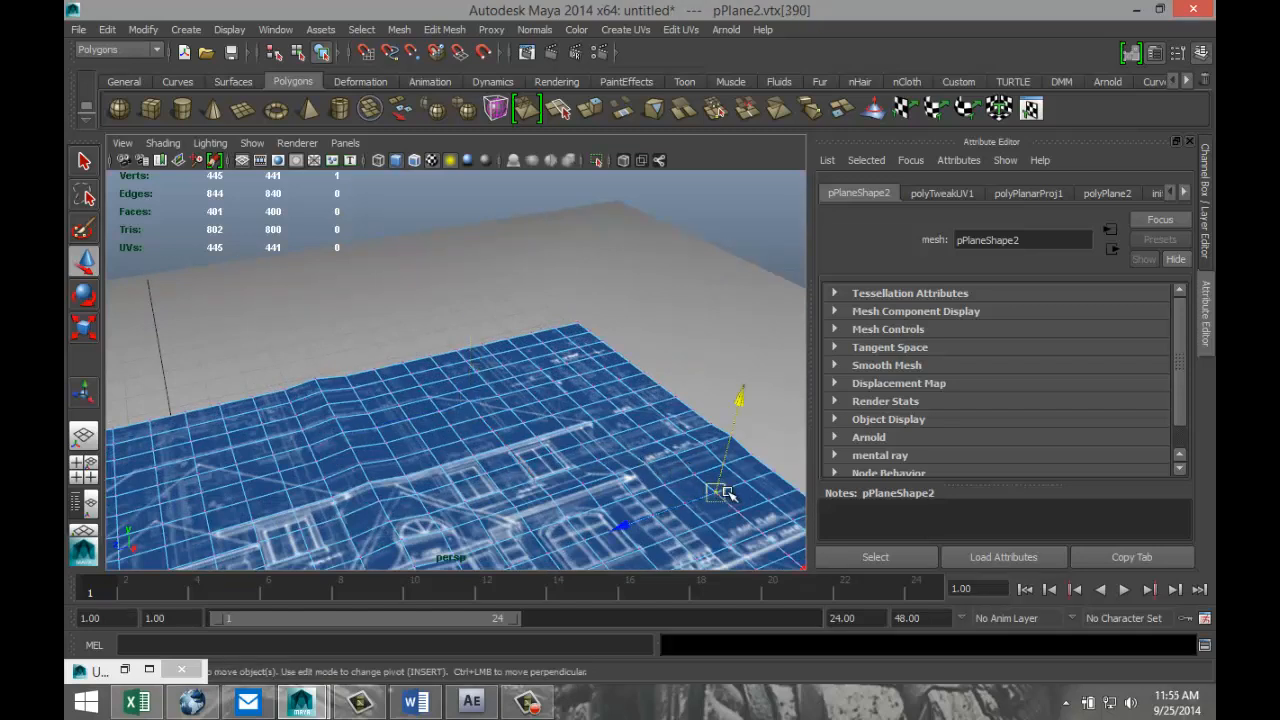
drag(726, 457, 724, 455)
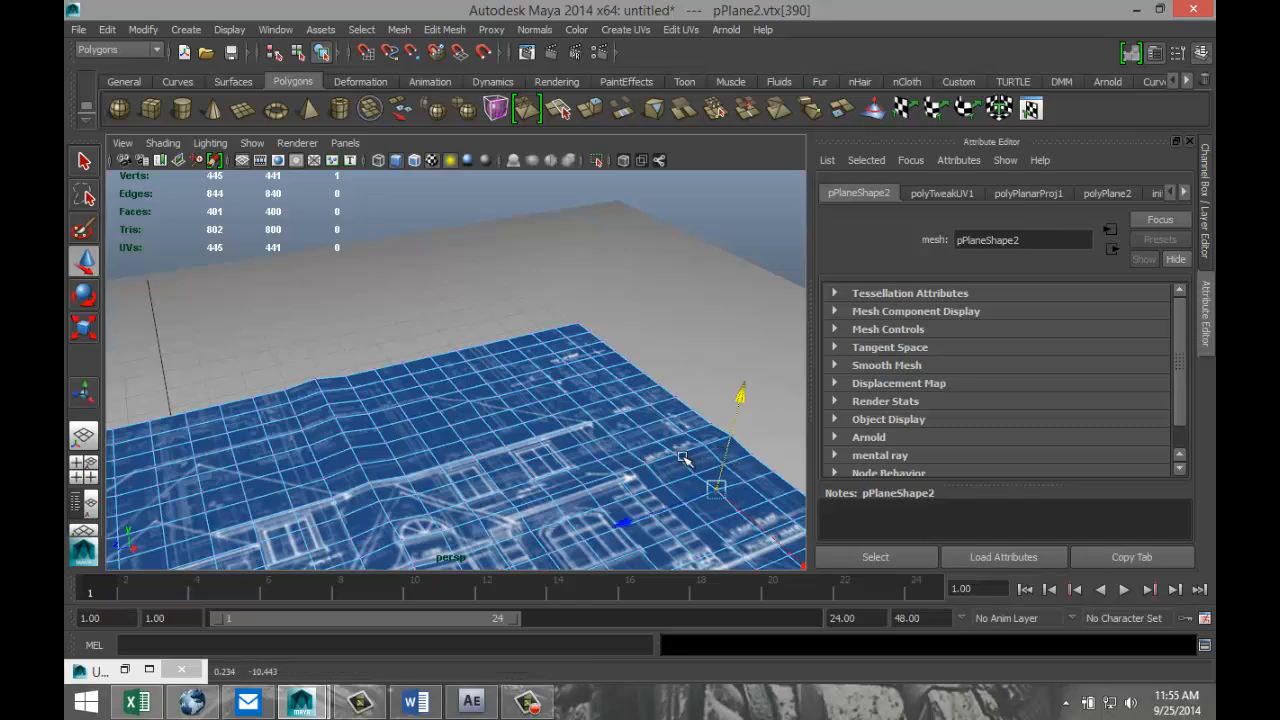
Split the face at the far negative Z corner diagonally with the Interactive Split Tool.
alt+drag(661, 357, 596, 439)
alt+middle_drag(646, 357, 436, 401)
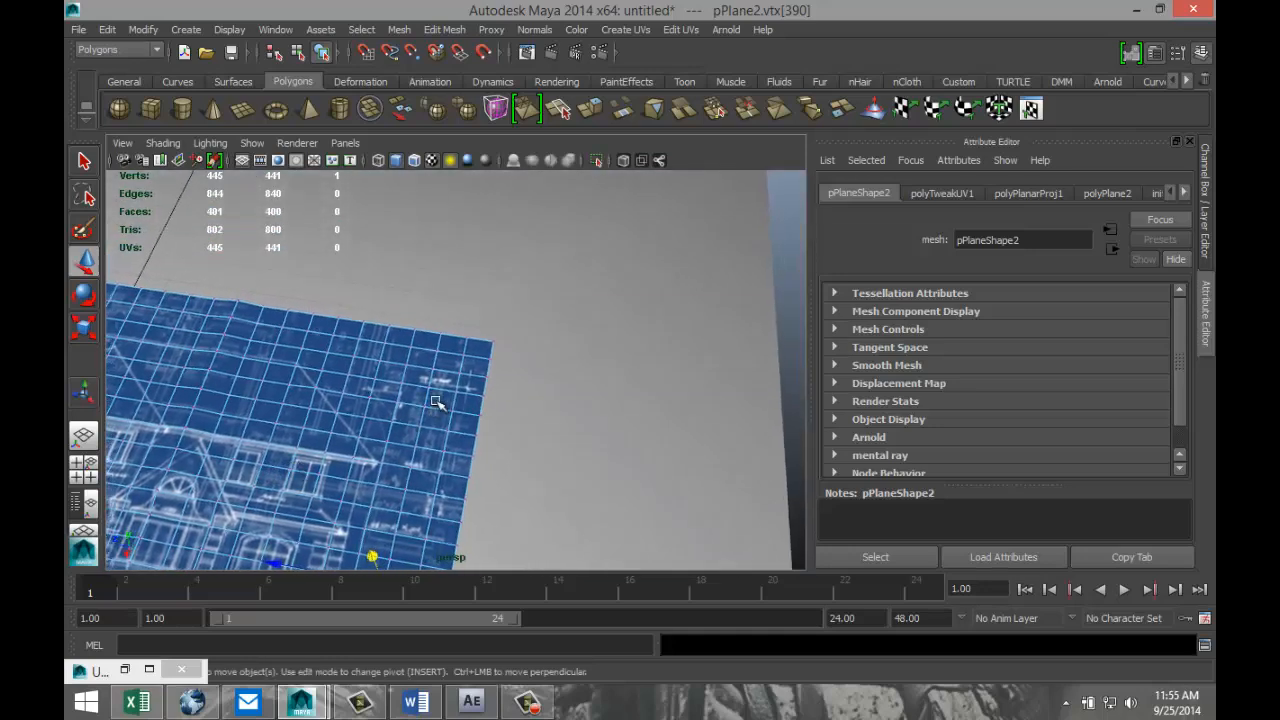
click(446, 30)
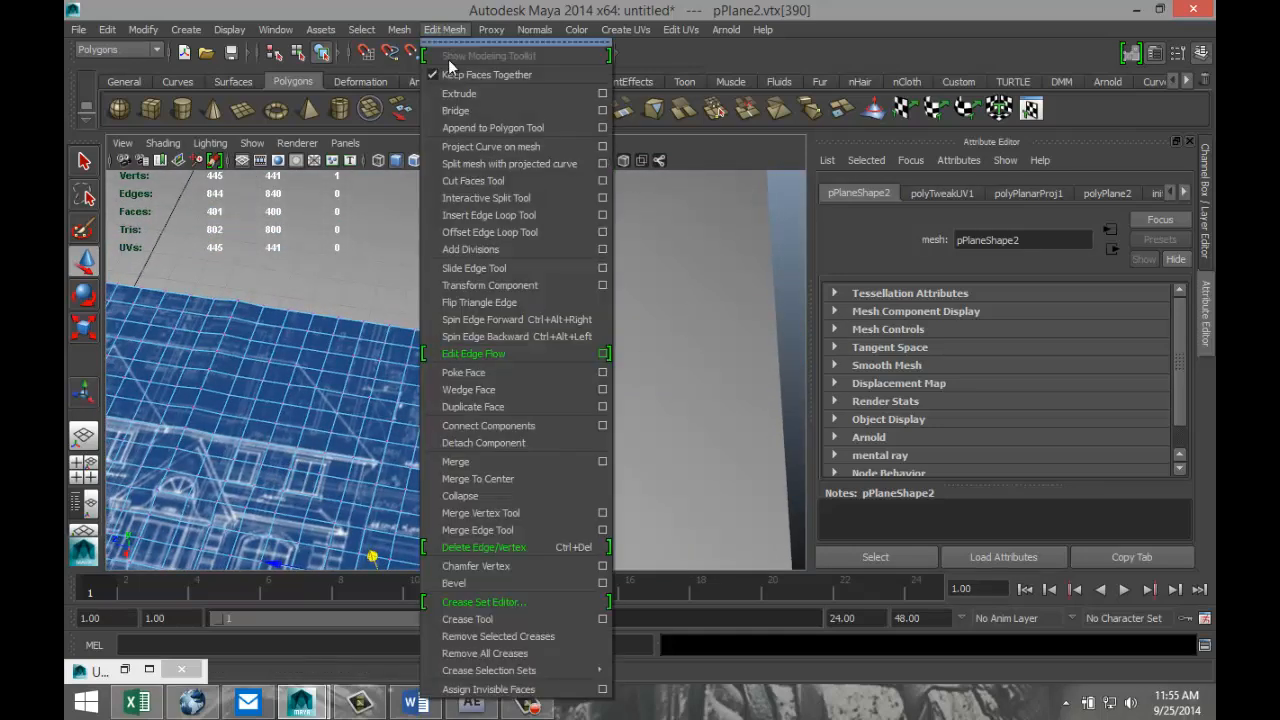
click(538, 200)
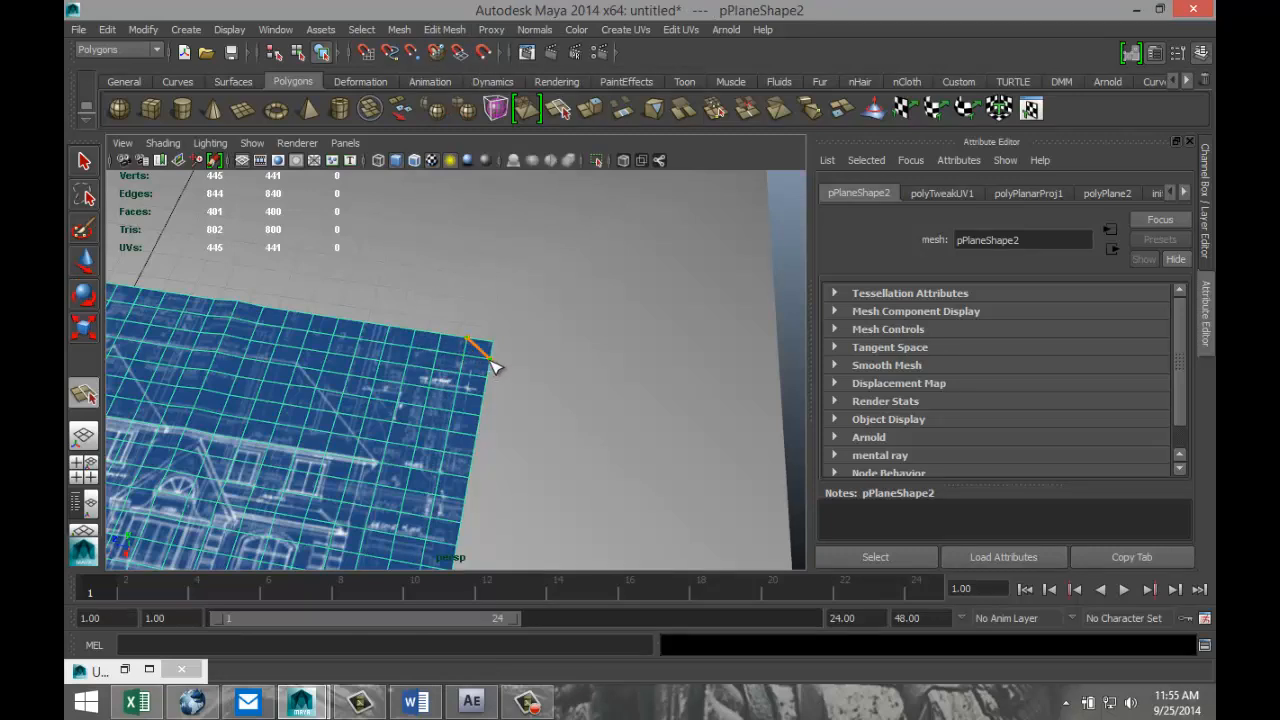
key(Return)
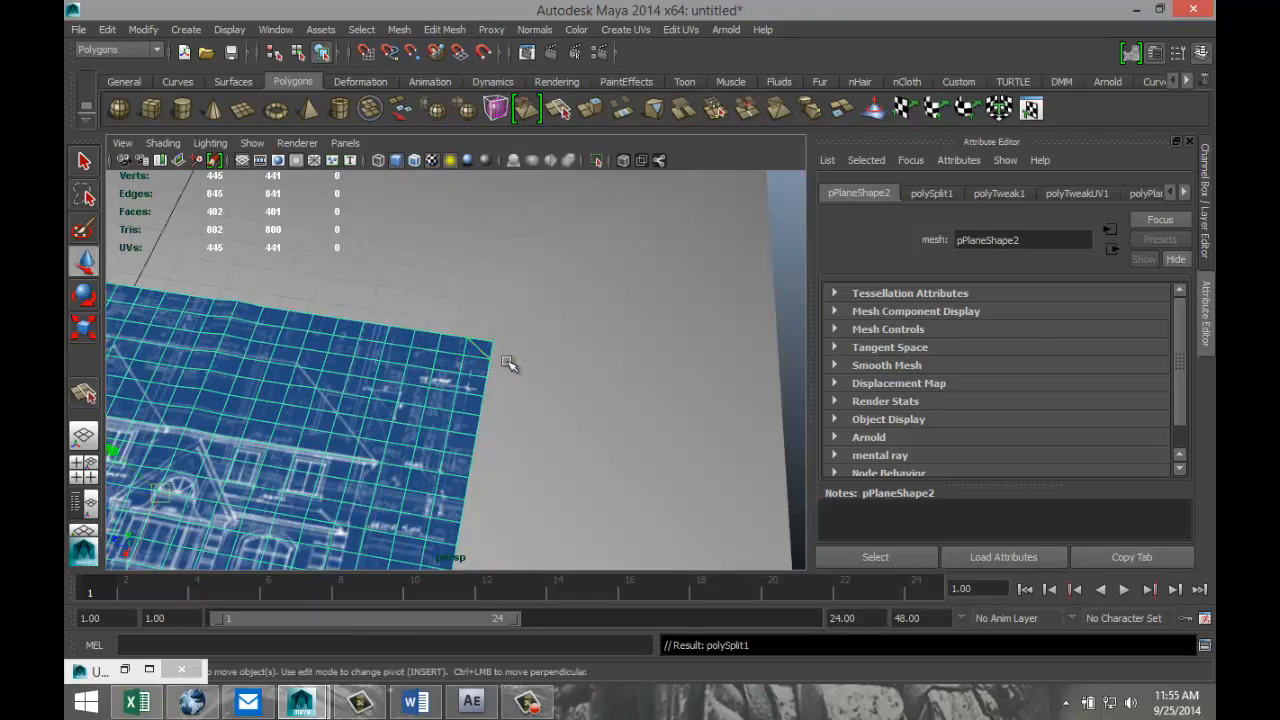
Raise the outer vertex of the split corner to a height of about 0.46.
scroll(552, 361, up, 6)
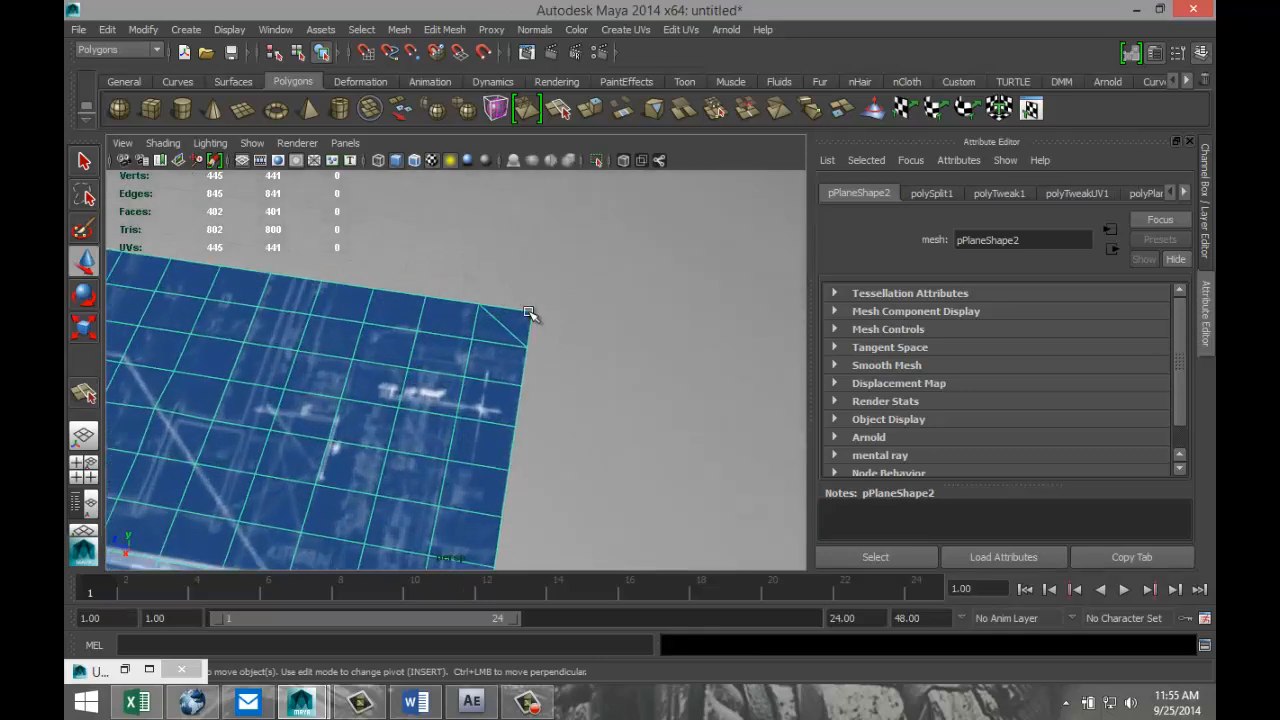
right_click(529, 314)
right_drag(527, 314, 477, 309)
click(529, 312)
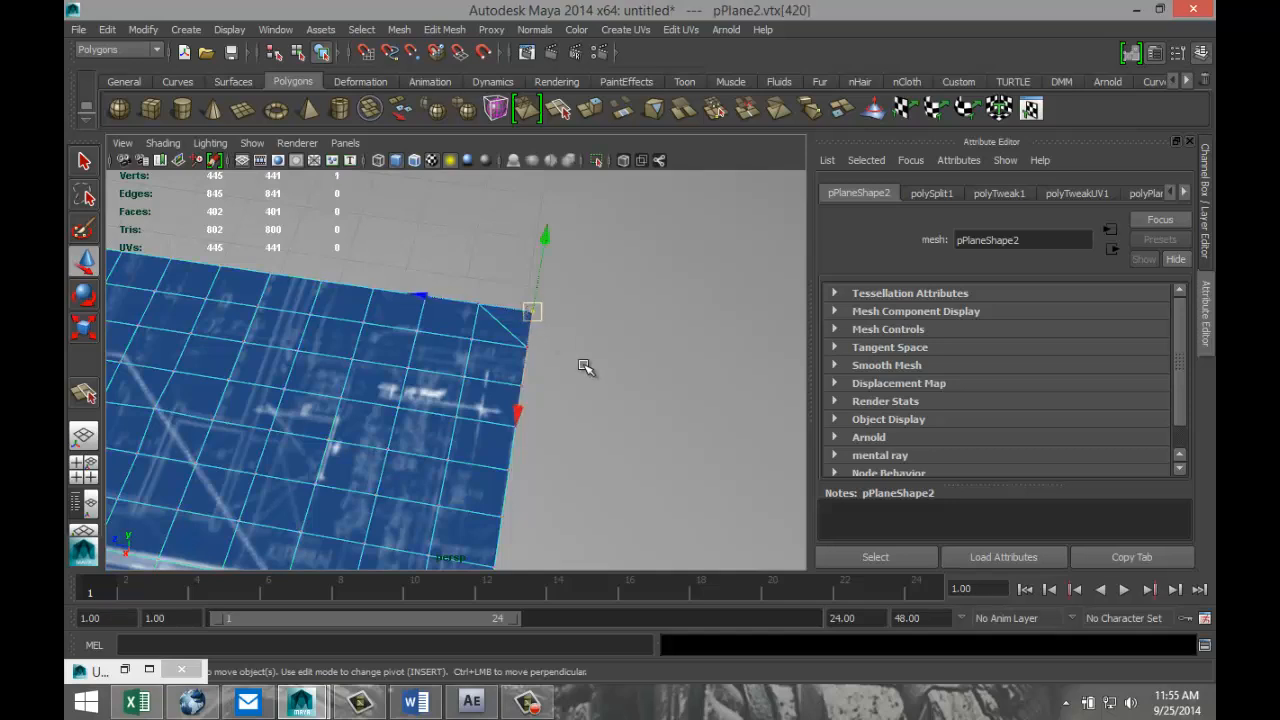
drag(545, 255, 543, 220)
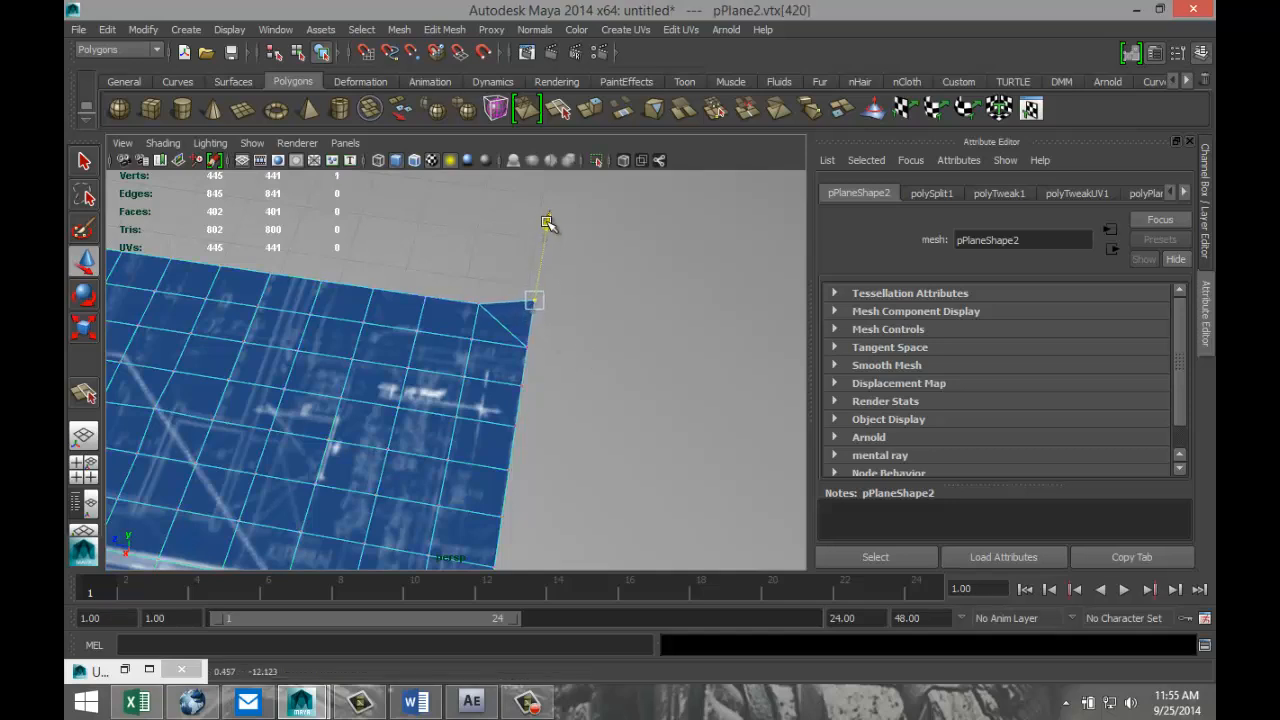
Set the Move tool's axis to Object and pull the raised corner vertex inward over the sheet.
alt+drag(606, 399, 546, 377)
alt+middle_drag(559, 387, 446, 251)
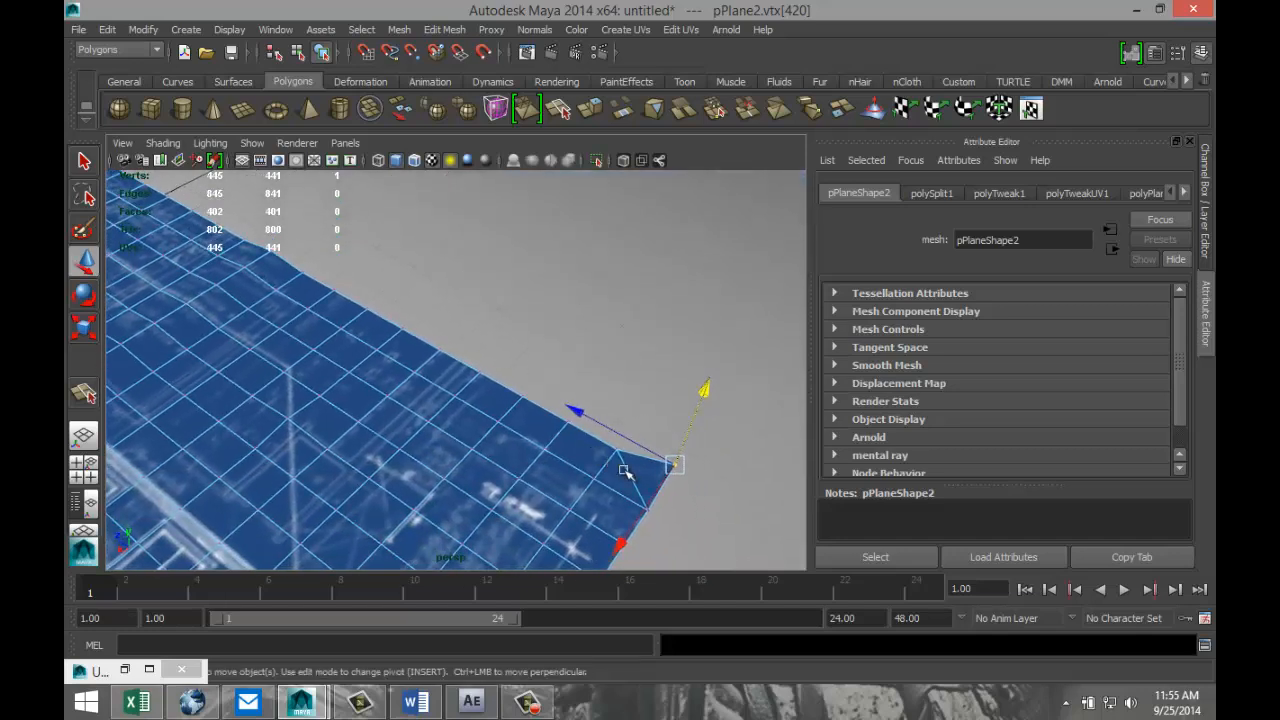
alt+middle_drag(705, 504, 549, 402)
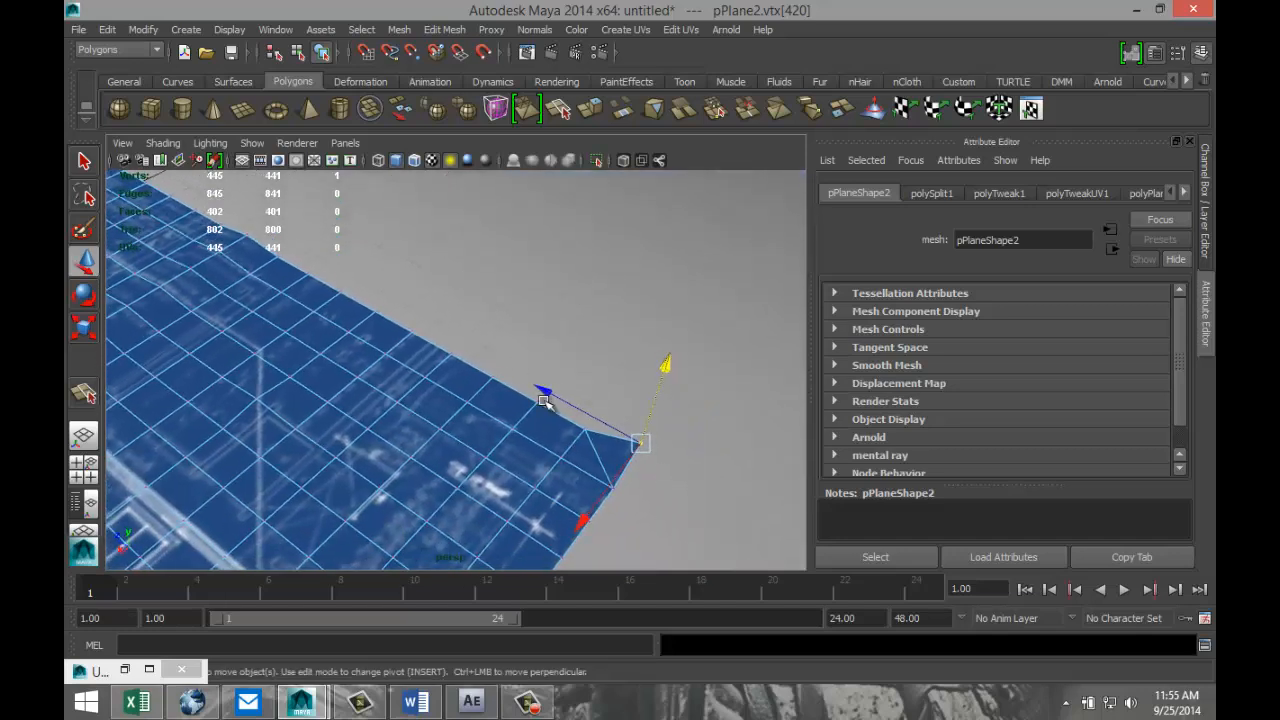
double_click(86, 262)
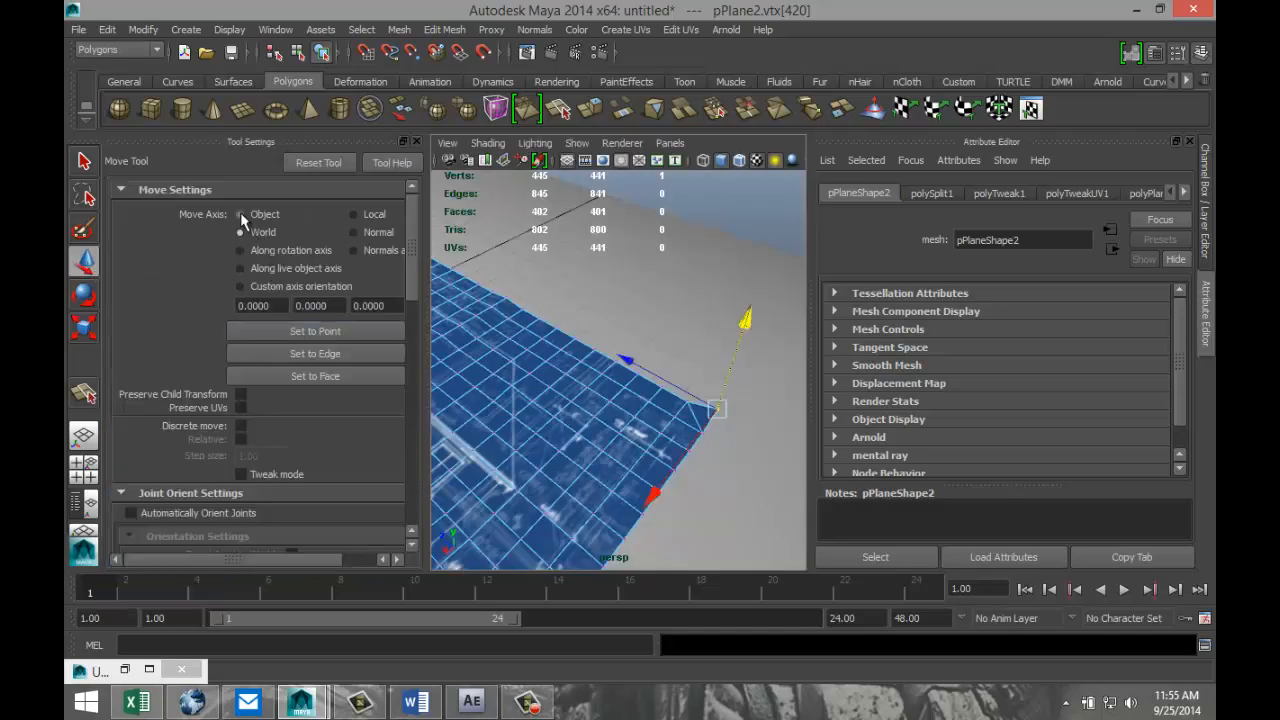
click(240, 213)
click(416, 142)
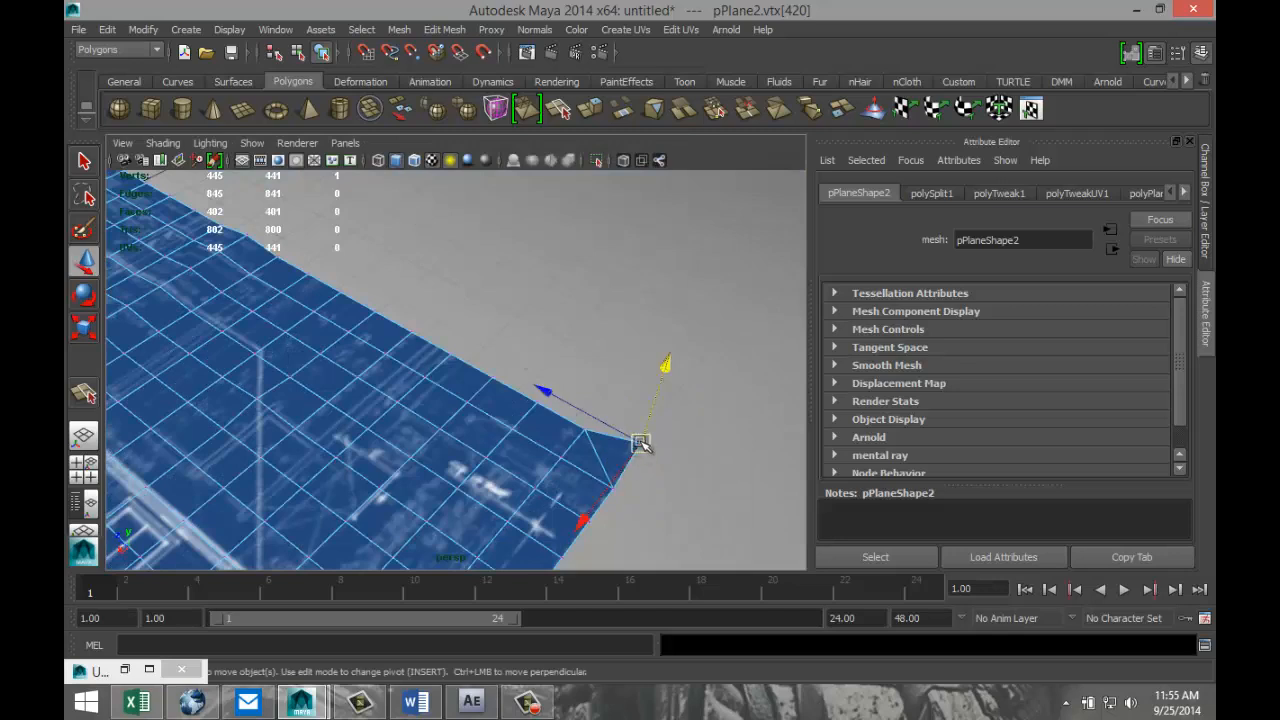
drag(640, 443, 624, 447)
alt+middle_drag(659, 486, 616, 376)
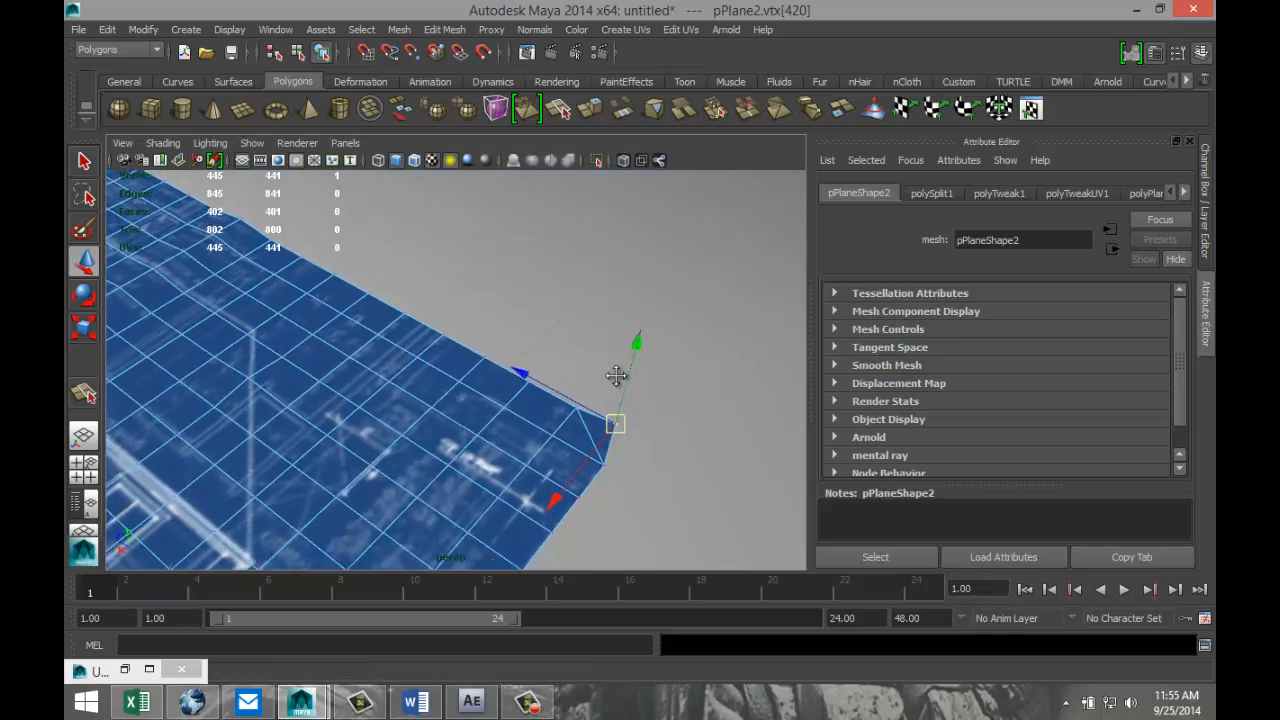
Frame the folded corner vertex and lower it along the vertical axis toward the sheet.
alt+drag(656, 525, 640, 486)
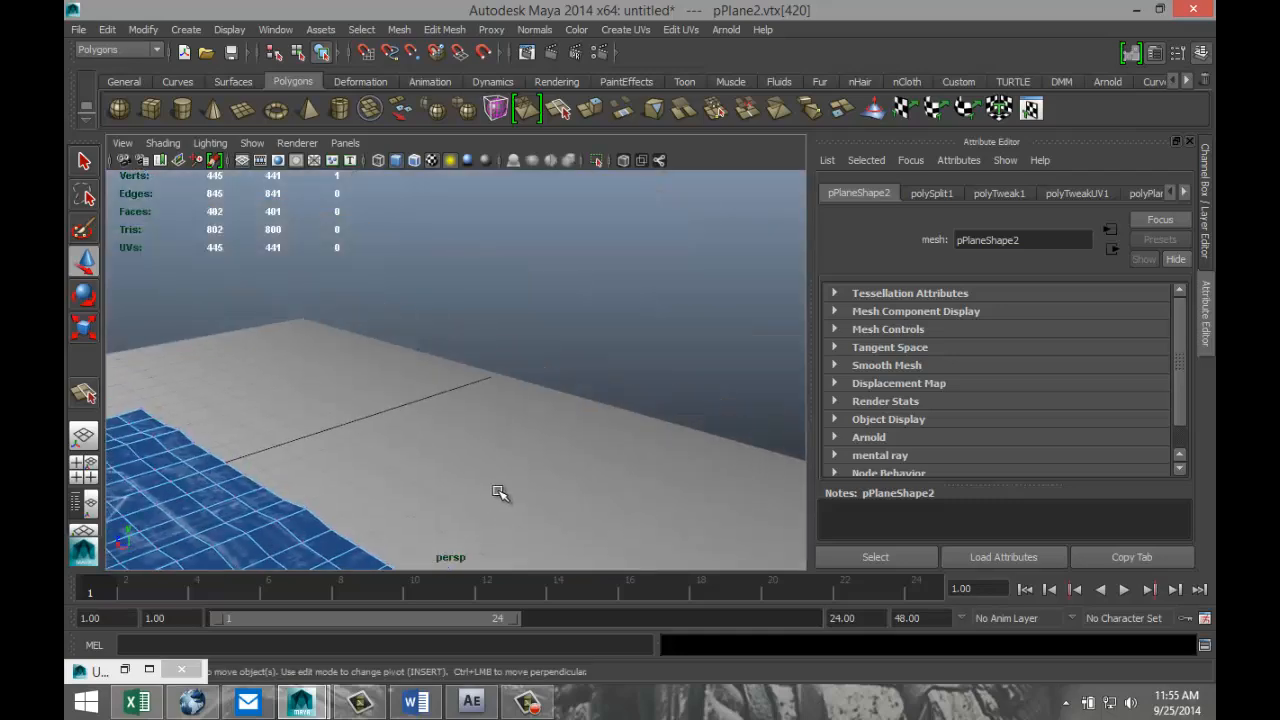
key(f)
drag(455, 277, 517, 385)
key(space)
key(space)
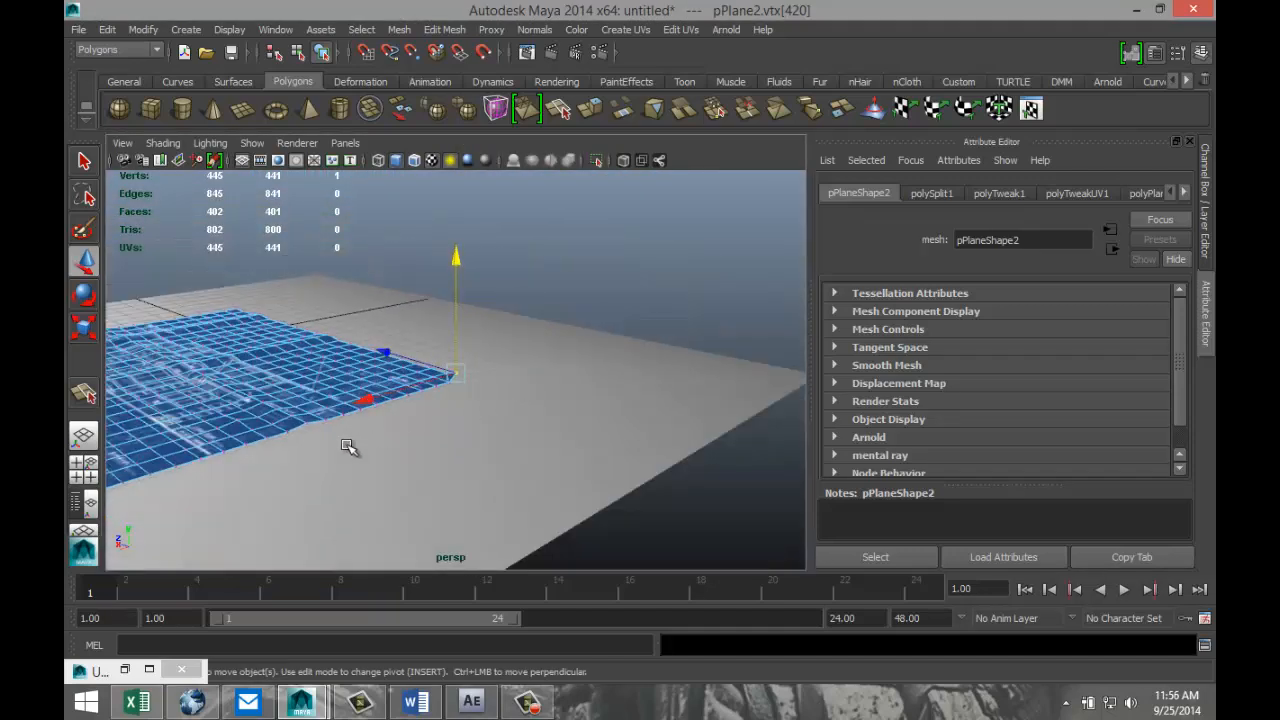
alt+drag(286, 463, 435, 482)
right_click(430, 468)
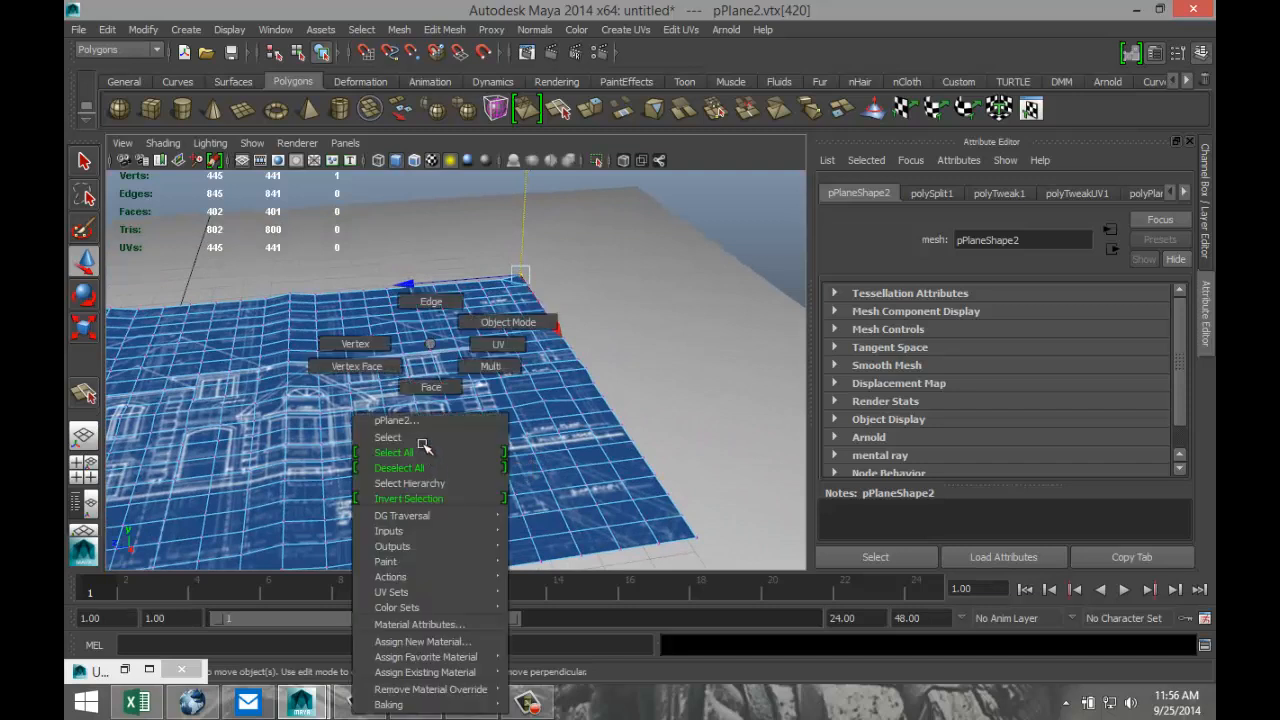
click(395, 367)
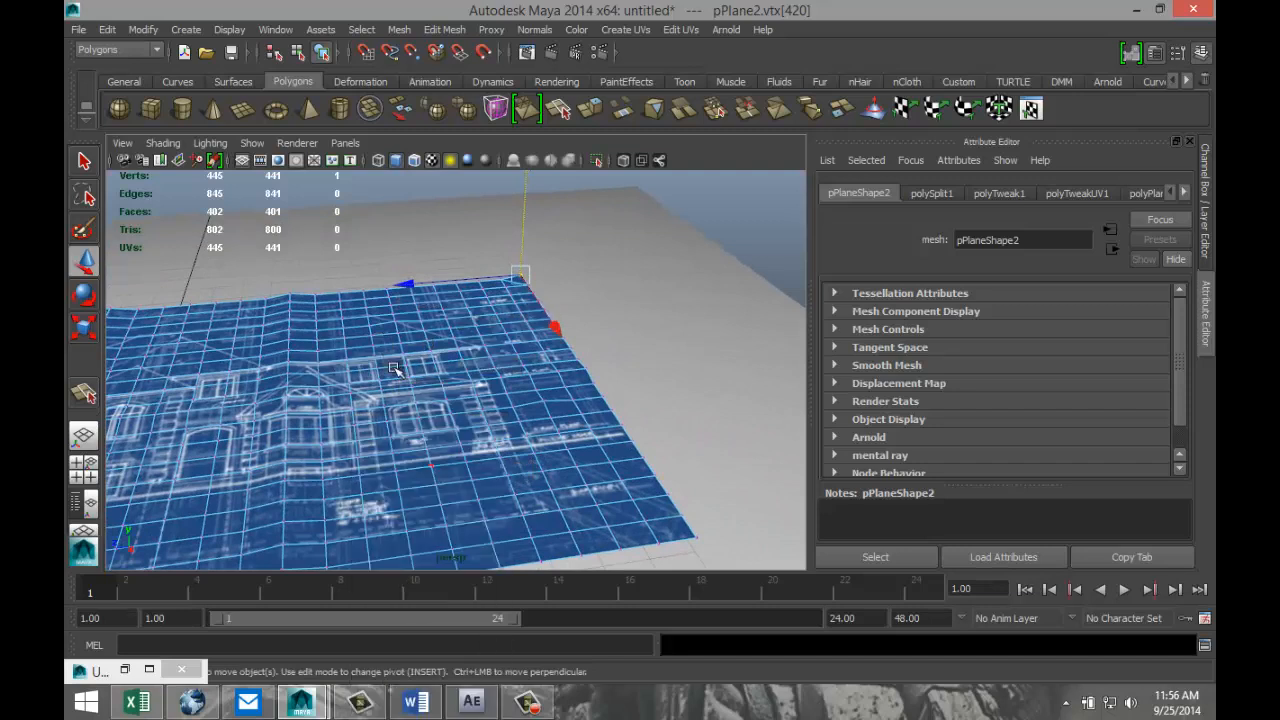
Select four neighbouring interior vertices in the negative Z half of the sheet and shift them slightly along the vertical axis.
click(465, 468)
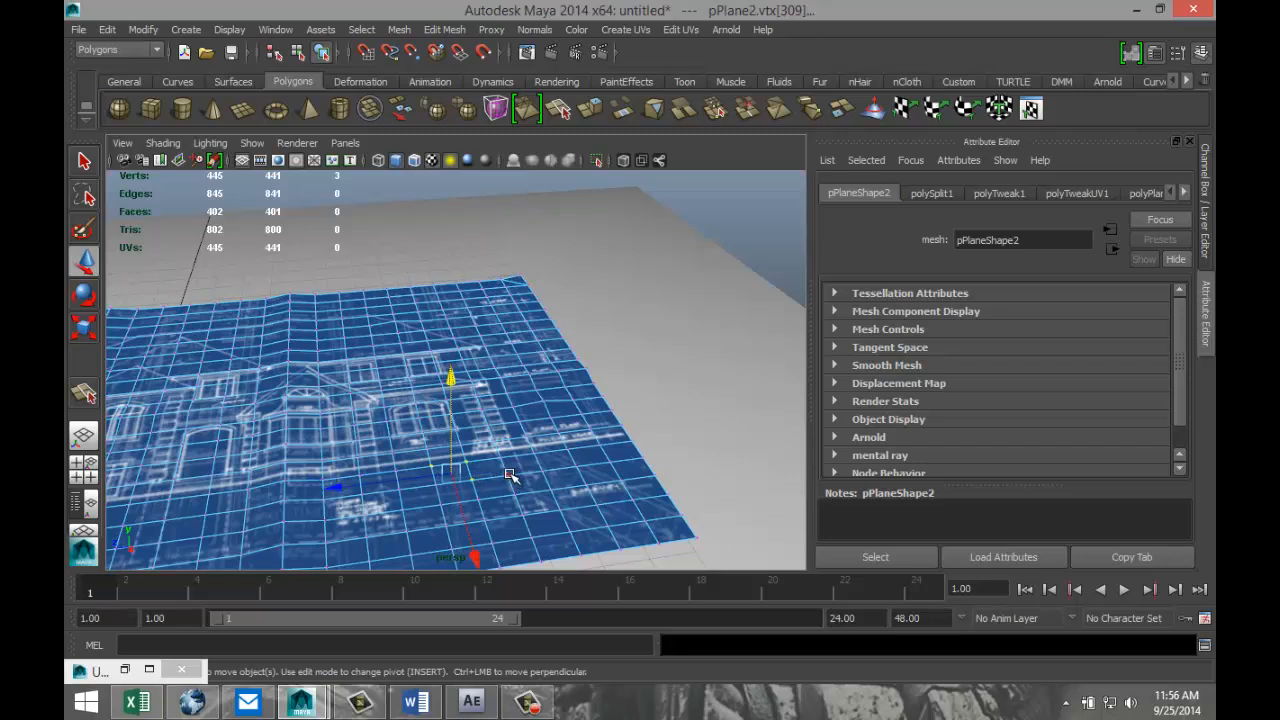
alt+drag(674, 434, 495, 358)
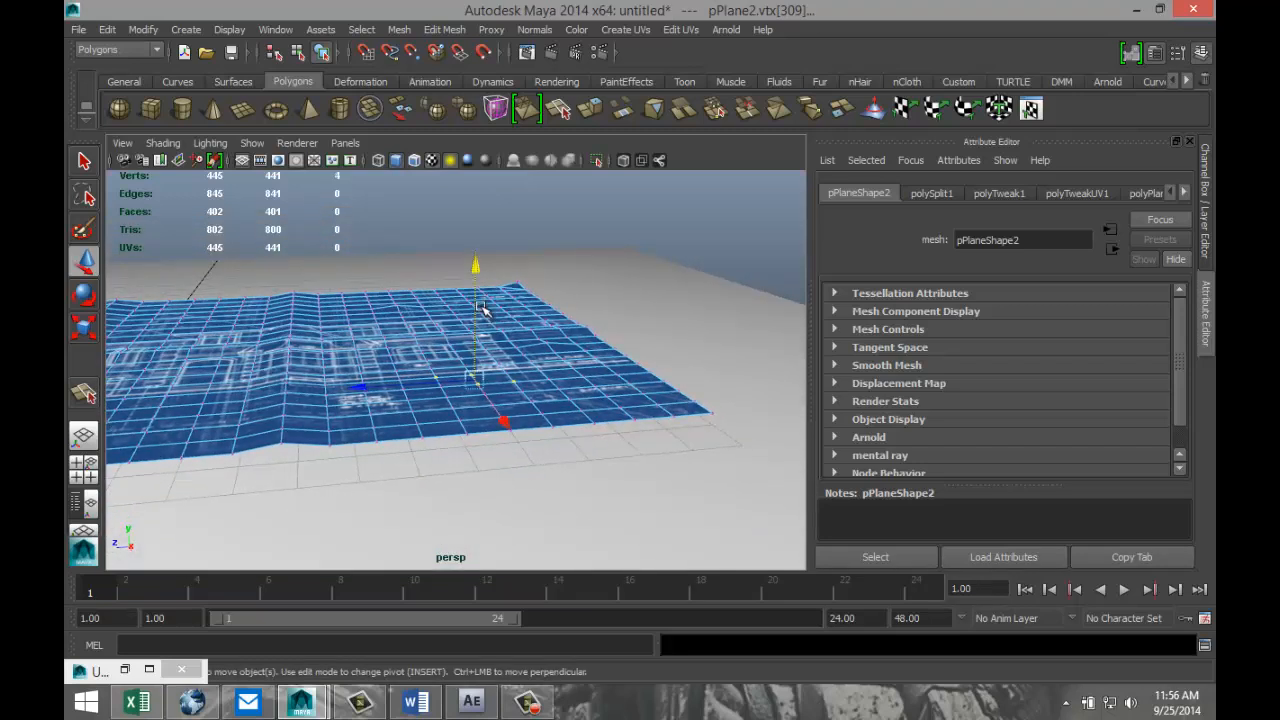
drag(478, 304, 478, 305)
alt+drag(242, 400, 500, 447)
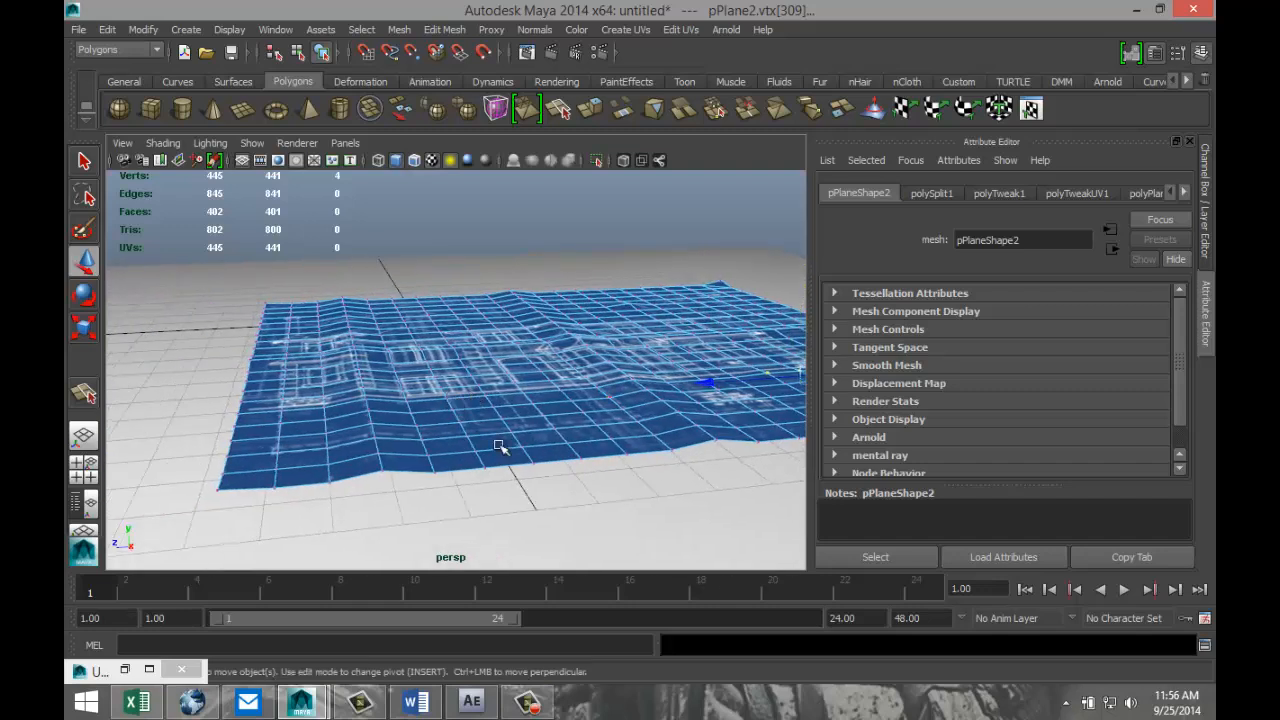
Return to vertex selection and raise a single vertex midway along the sheet's positive X edge to a height of about 0.19.
click(551, 451)
click(540, 462)
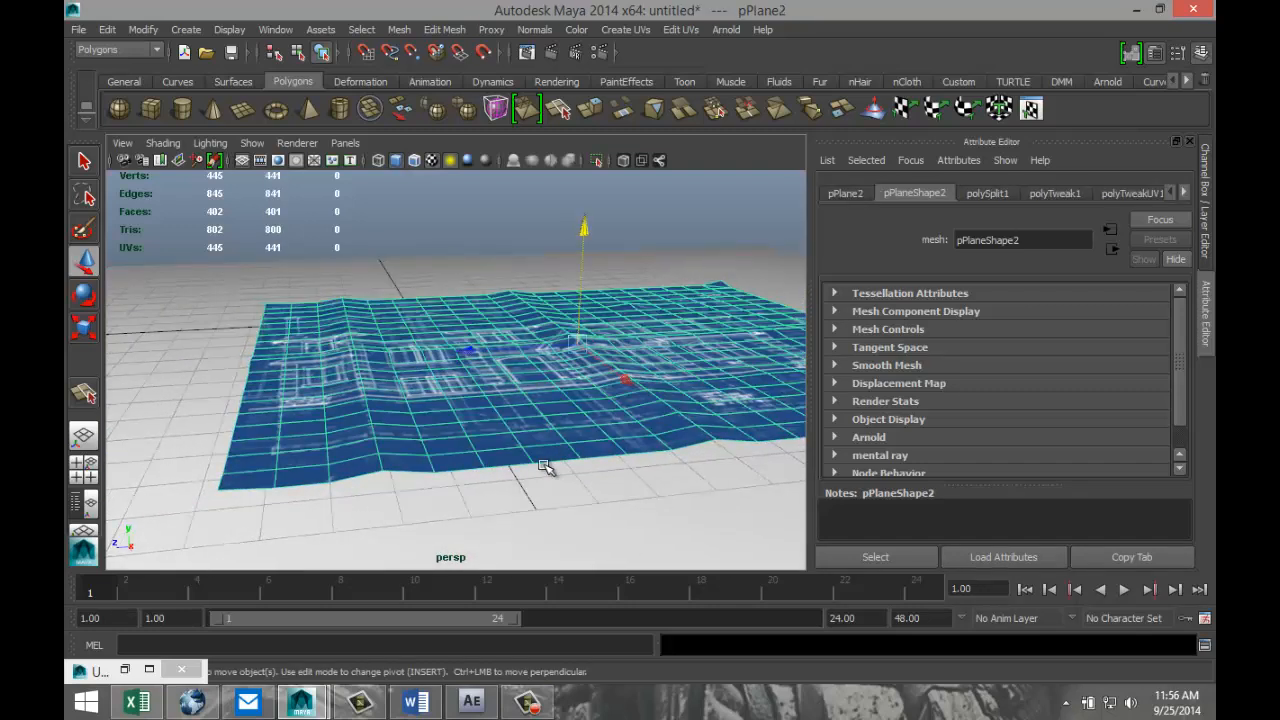
right_drag(532, 463, 472, 346)
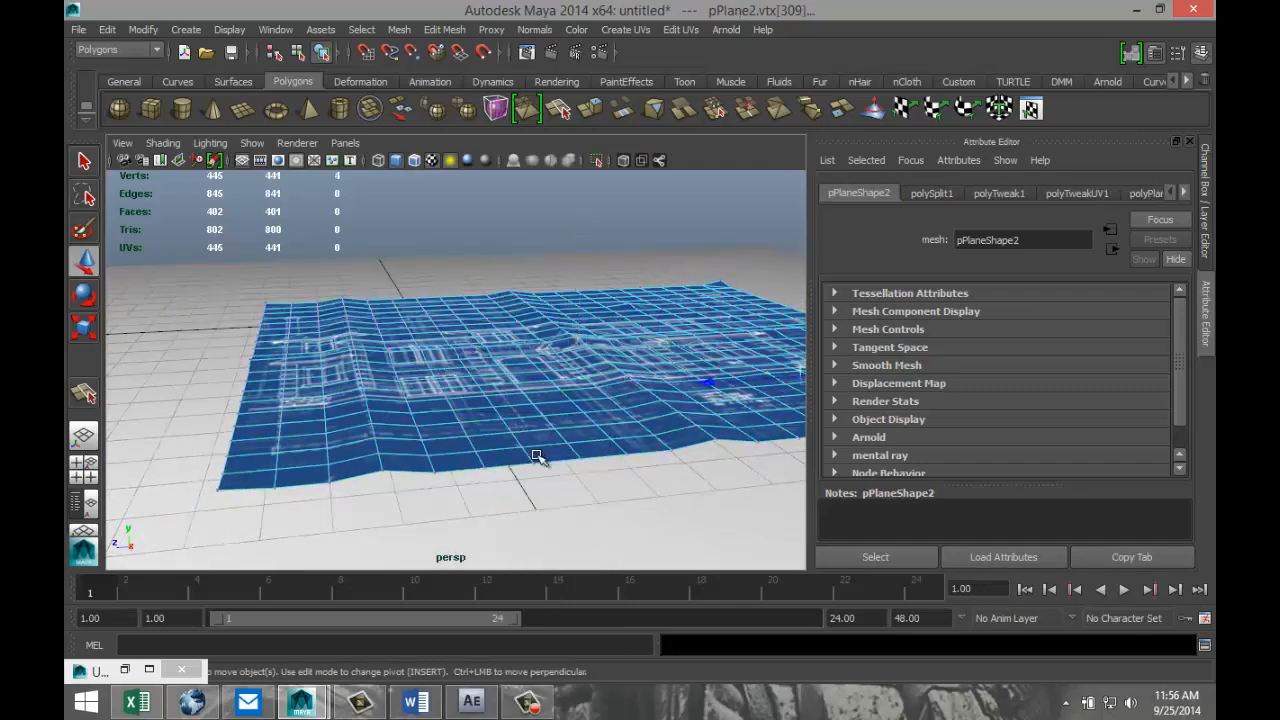
click(538, 463)
drag(537, 413, 534, 412)
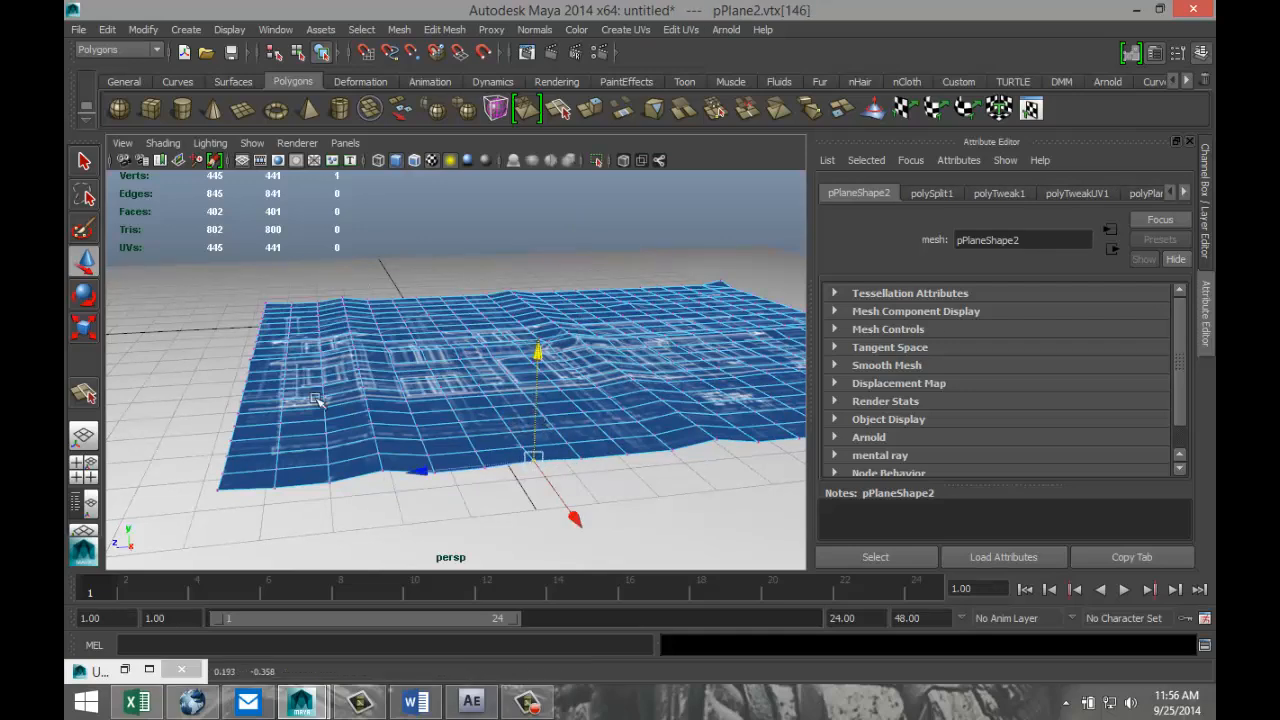
alt+drag(290, 396, 463, 470)
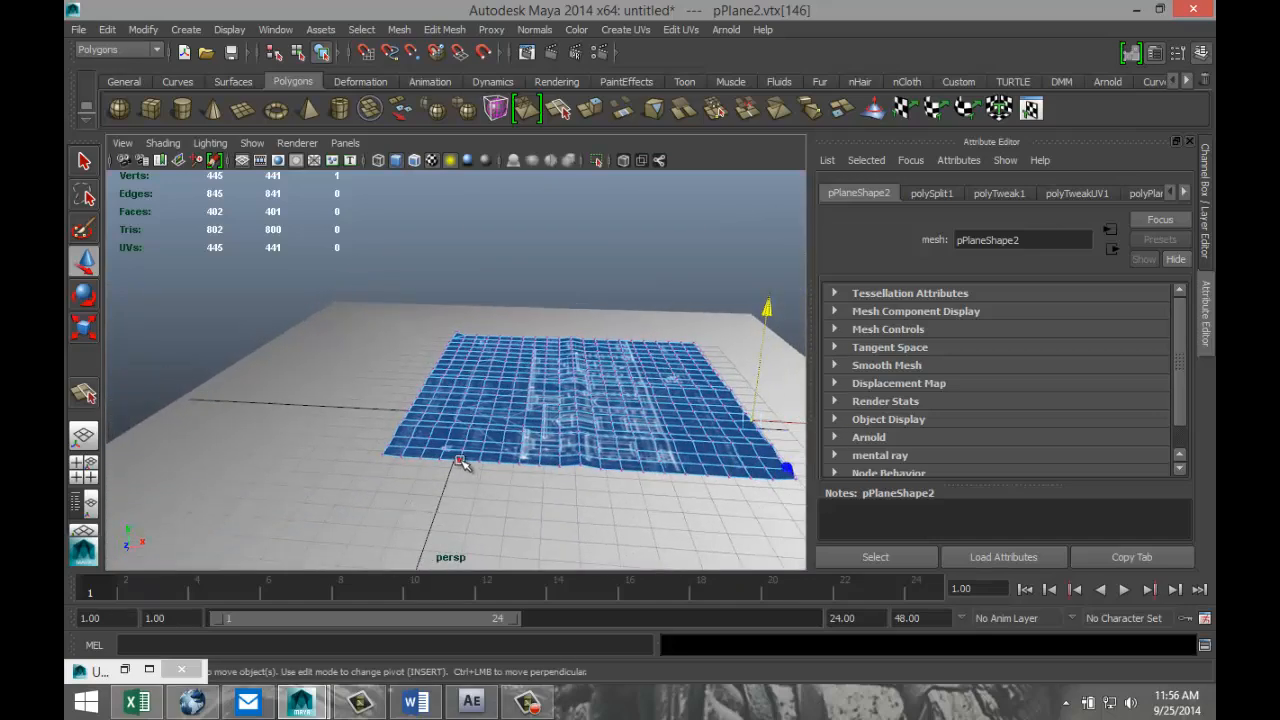
Raise two adjacent vertices on the sheet's positive Z edge, near the world Z axis, to a height of about 0.21.
click(459, 461)
shift+click(441, 460)
drag(449, 404, 448, 401)
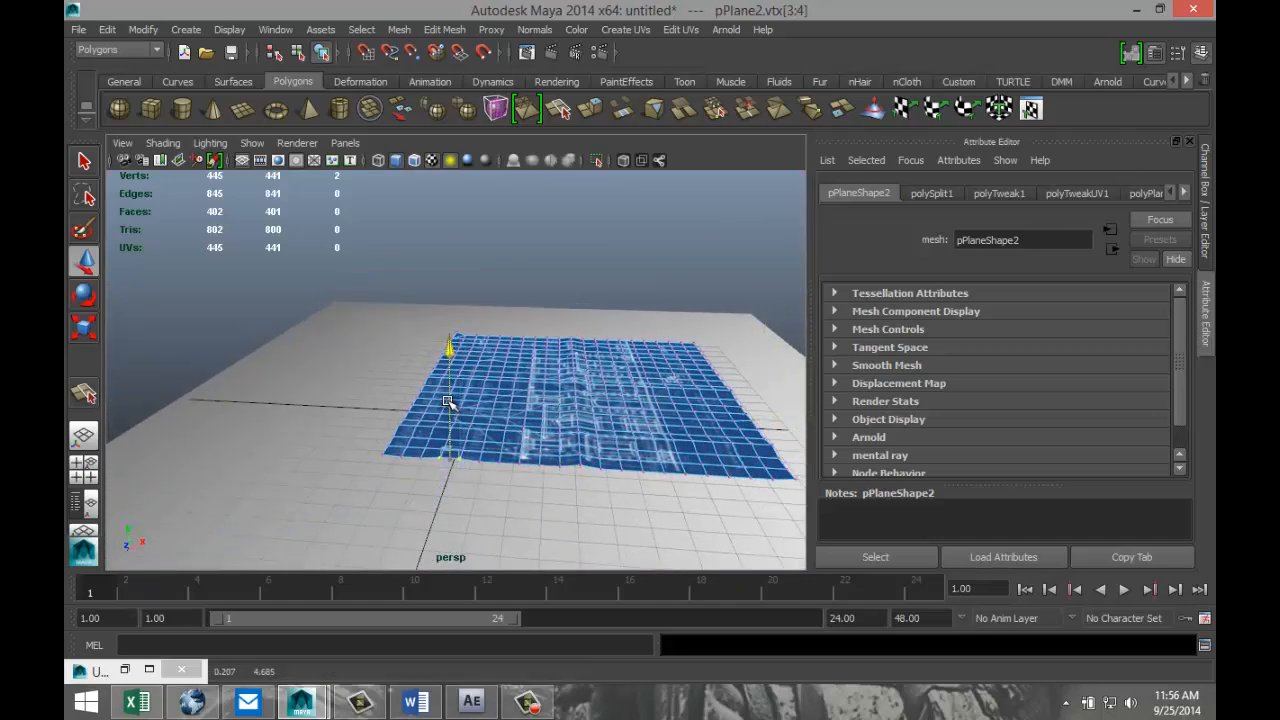
alt+drag(684, 412, 403, 411)
alt+drag(481, 450, 418, 360)
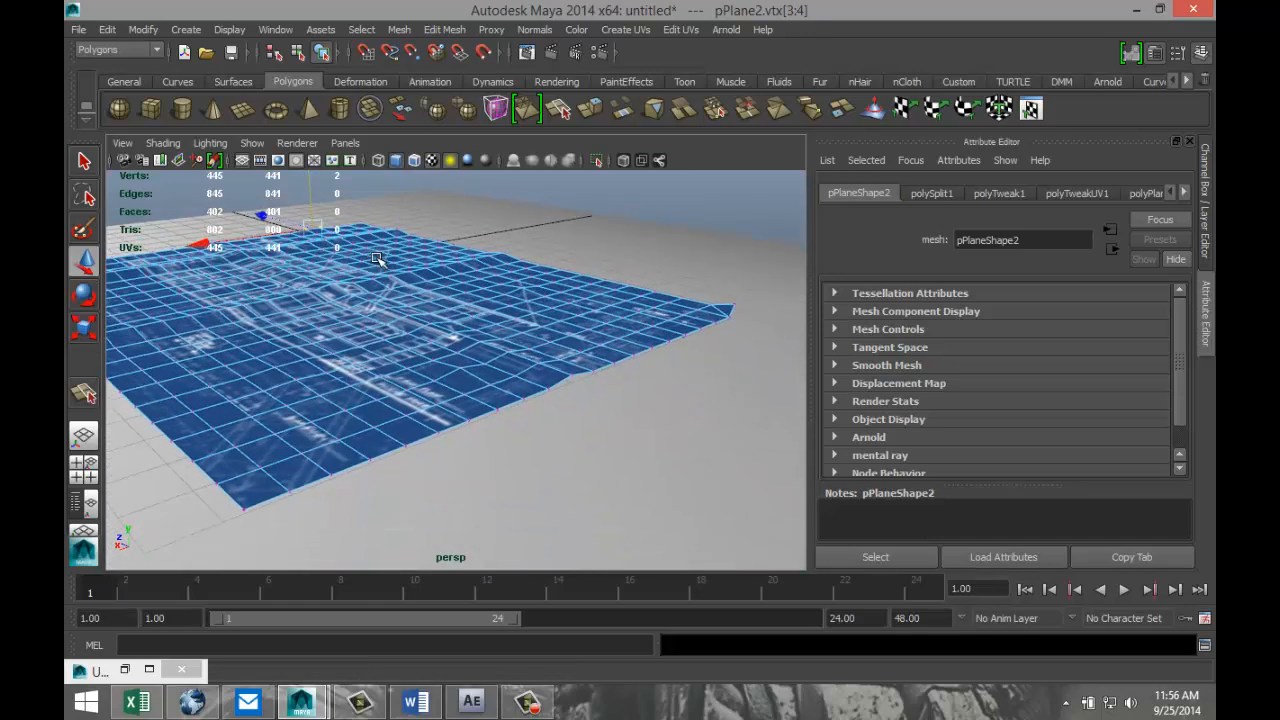
Raise two adjacent vertices on the sheet's negative Z edge to a height of about 0.23.
click(404, 445)
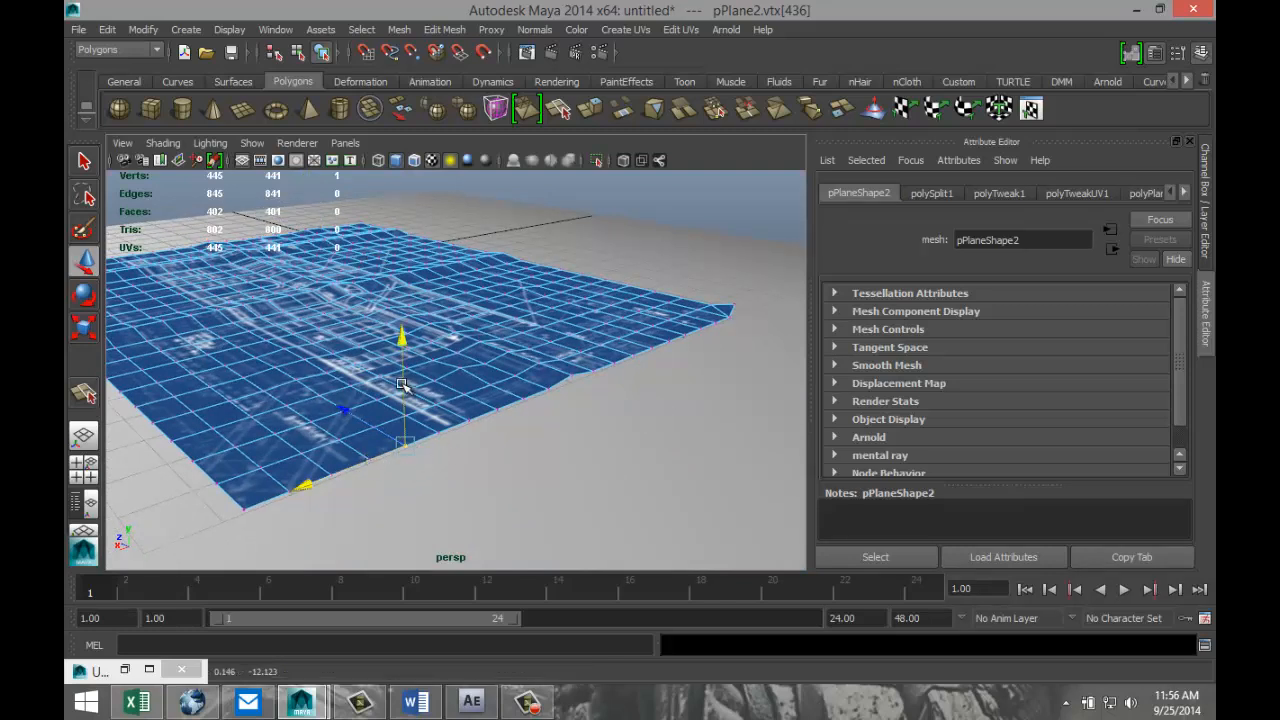
alt+drag(385, 466, 403, 478)
shift+click(414, 482)
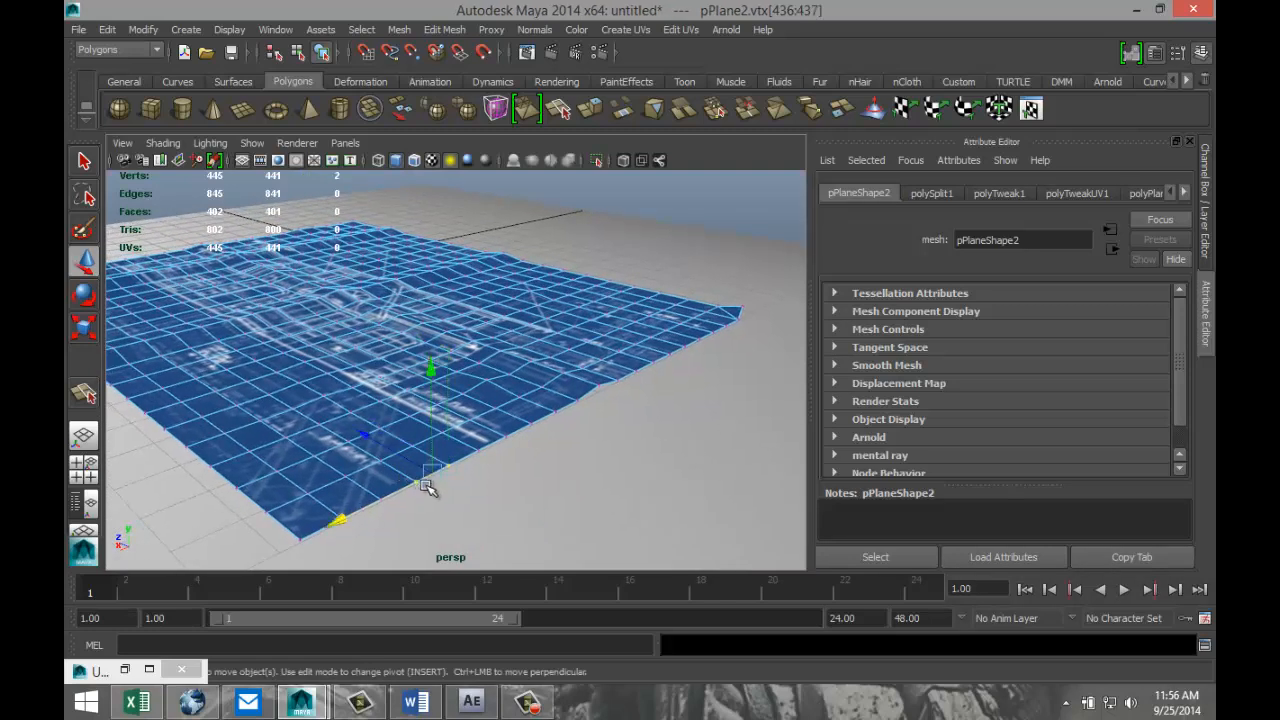
drag(435, 413, 433, 407)
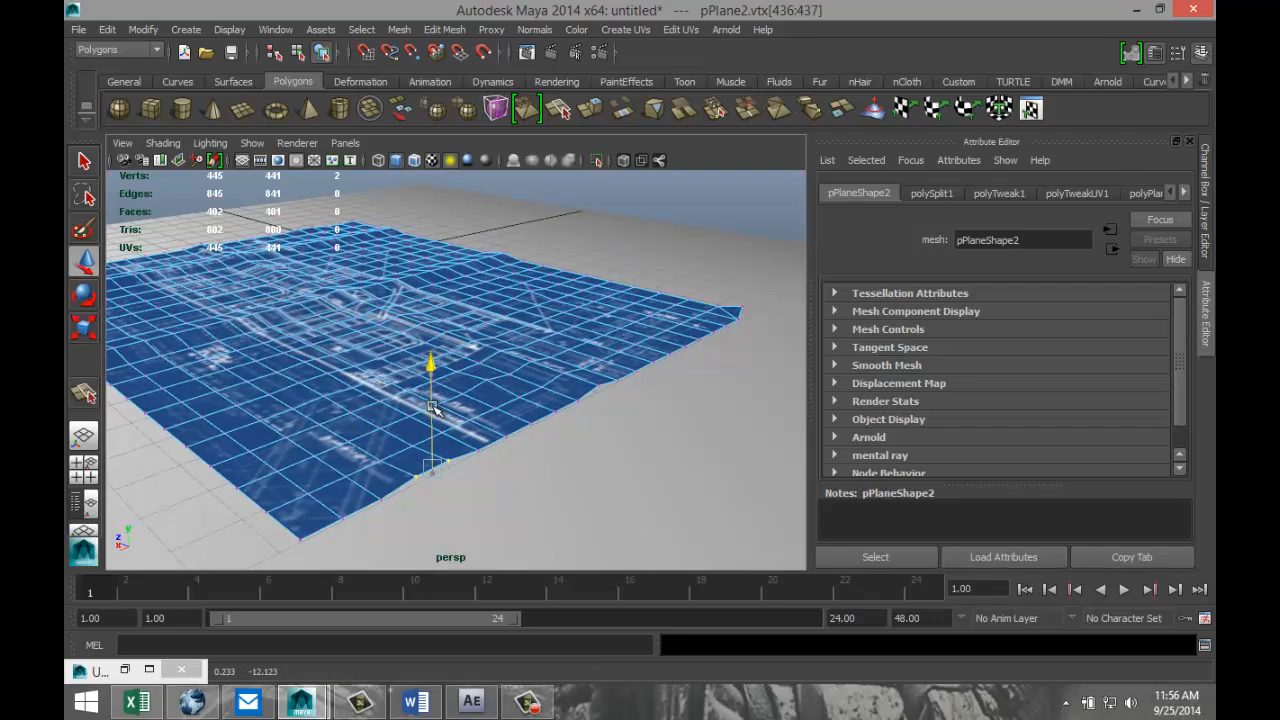
alt+drag(268, 445, 523, 477)
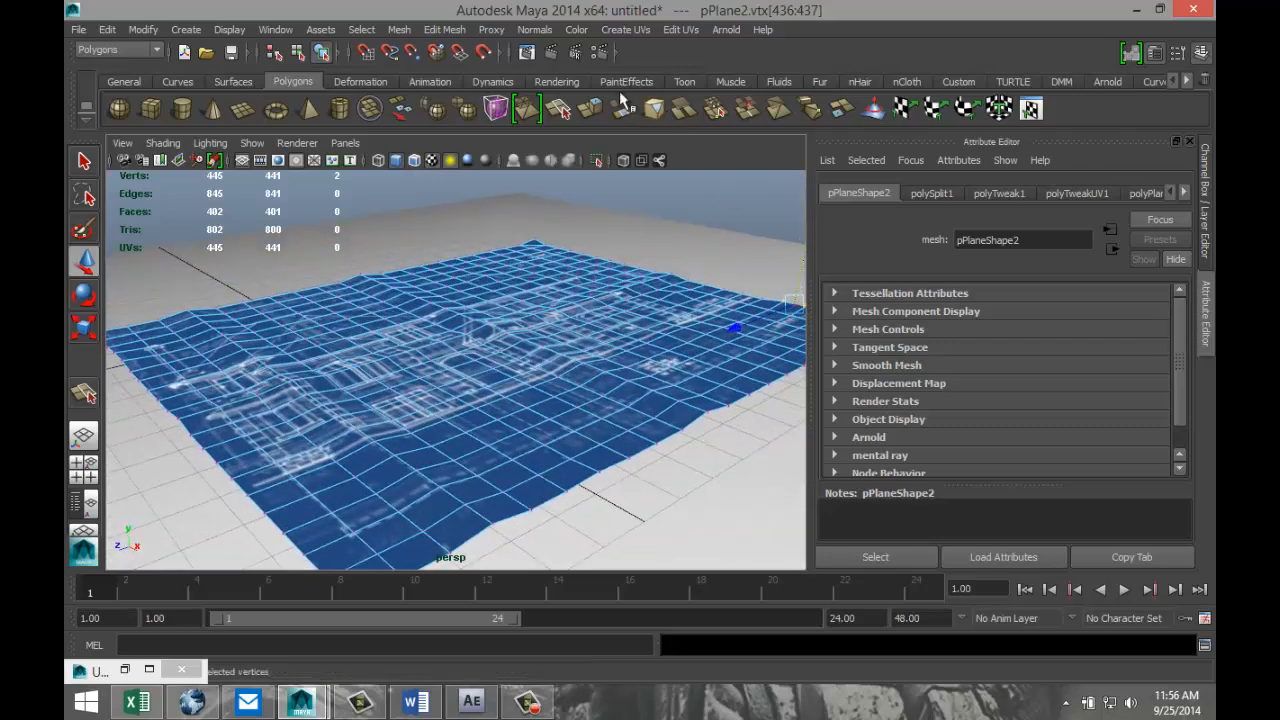
Bring up the Render Settings, set the renderer to mental ray and go over its quality options.
click(150, 670)
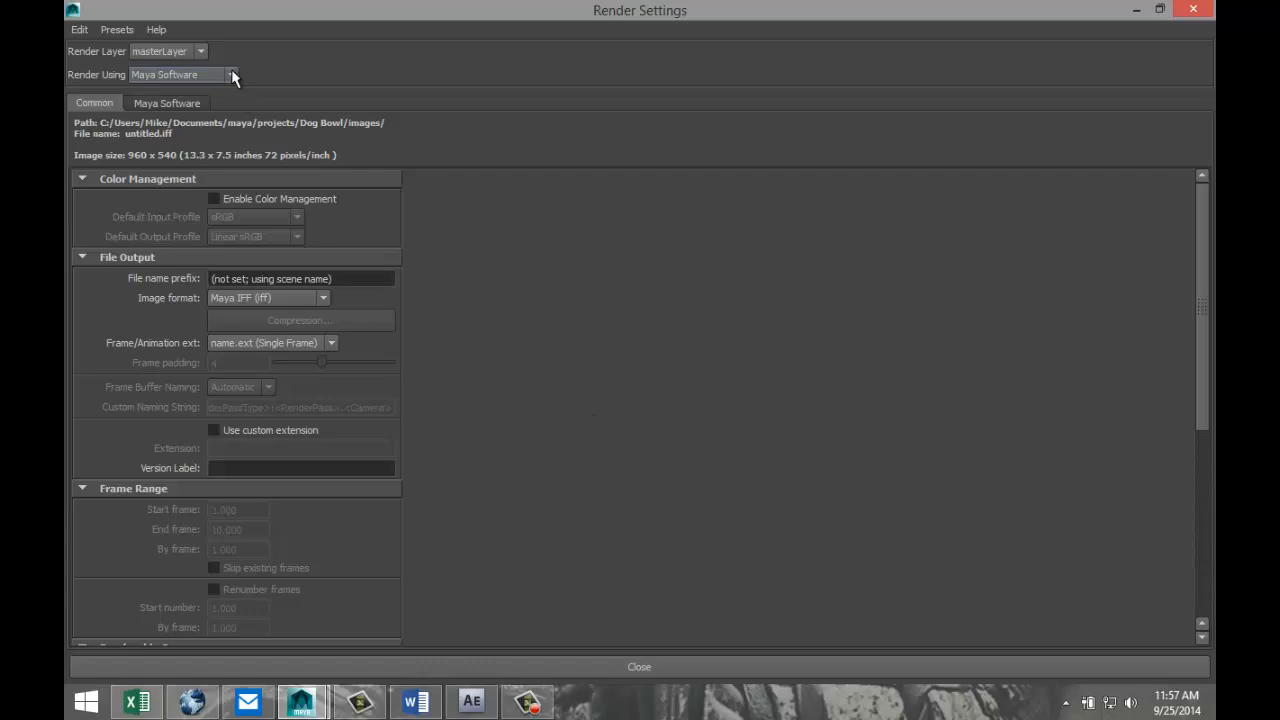
click(232, 75)
click(200, 131)
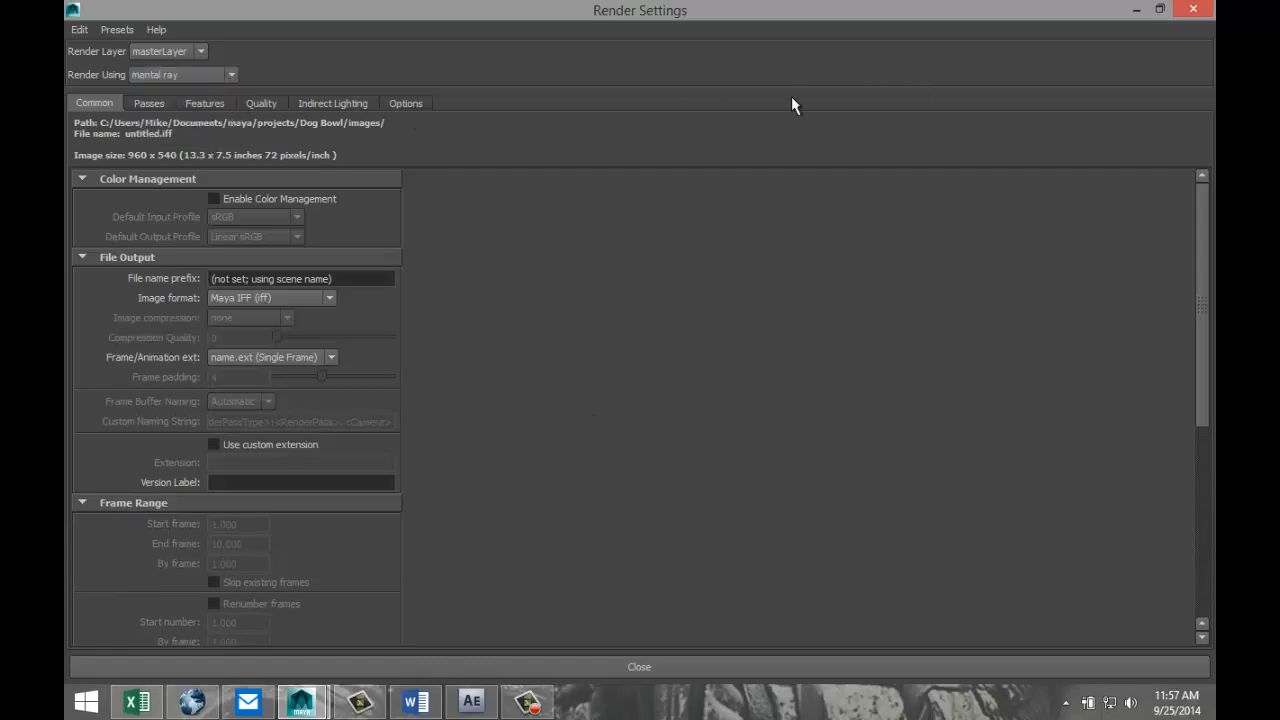
click(264, 104)
drag(355, 170, 834, 197)
Set the render image size to the HD 1080 preset.
click(93, 104)
scroll(380, 340, down, 5)
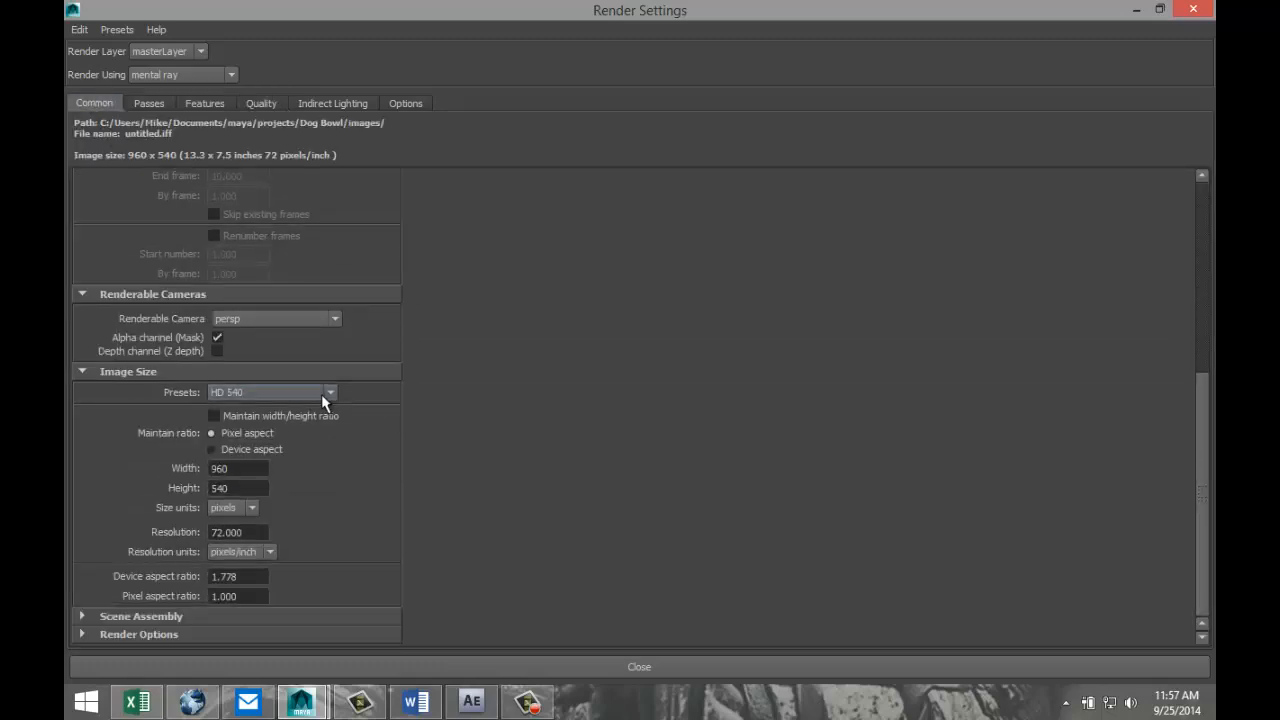
click(330, 393)
click(331, 511)
click(330, 511)
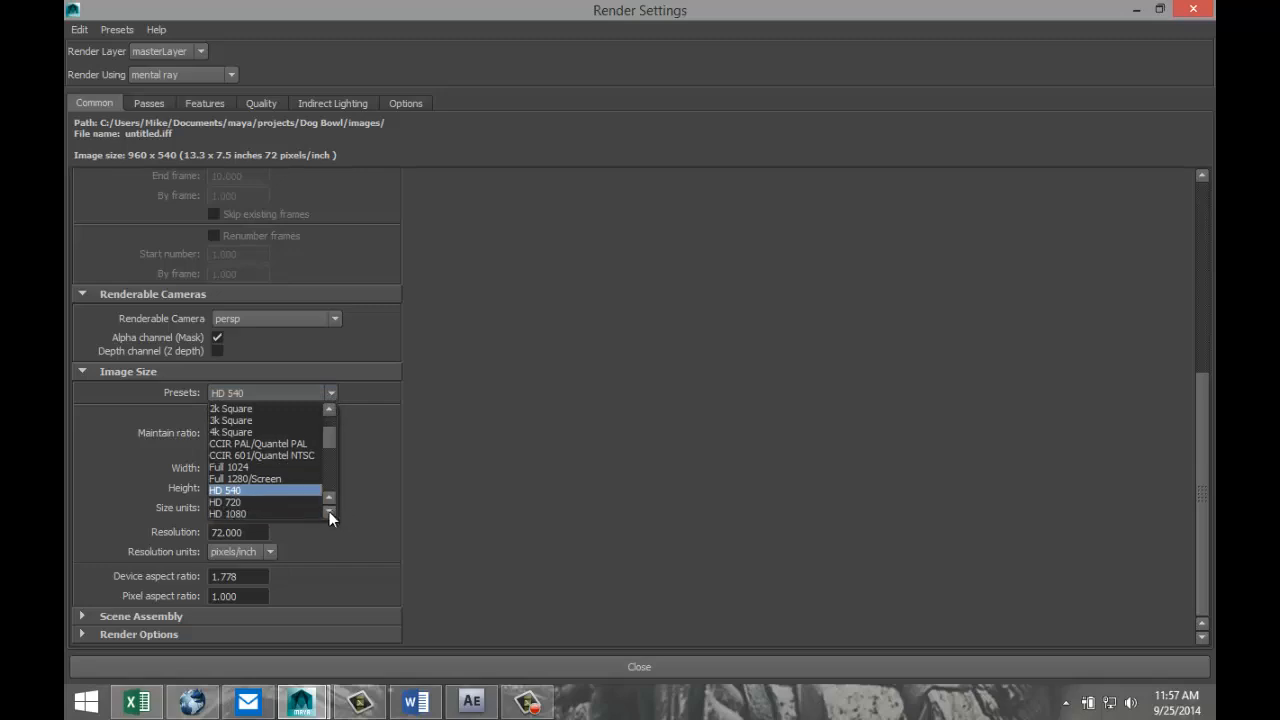
click(307, 513)
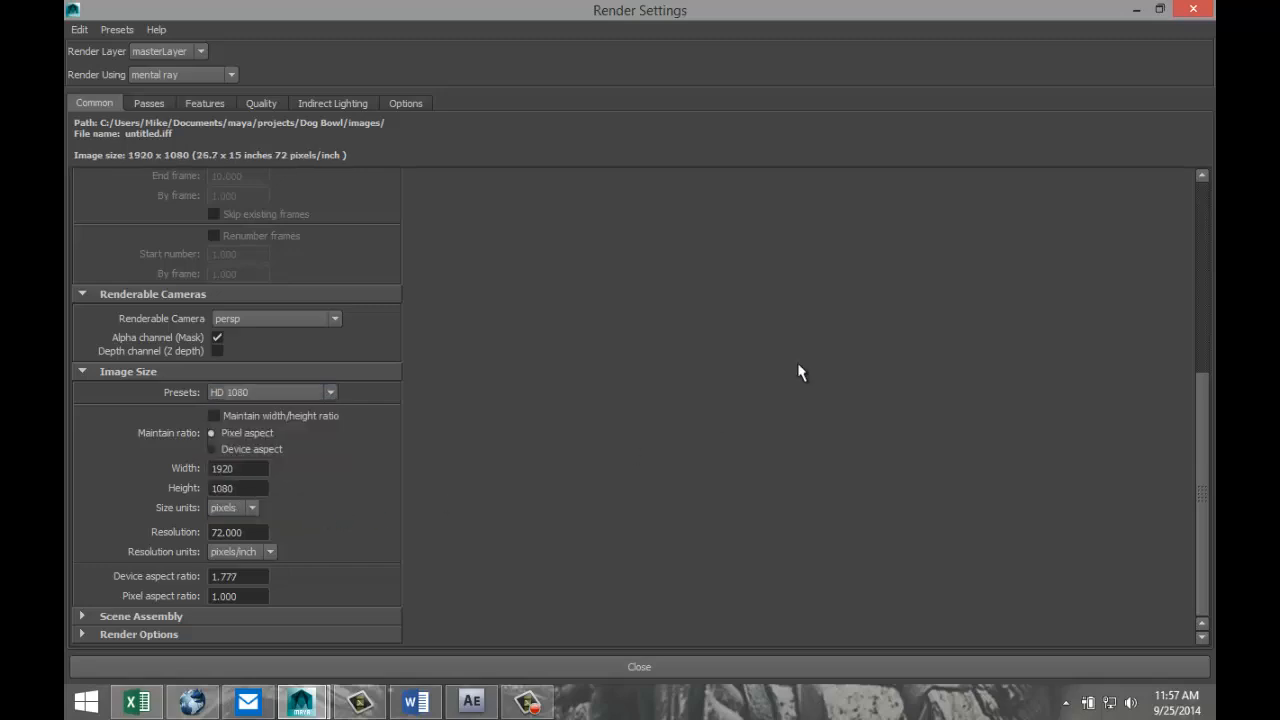
Minimize the render settings and render the current frame of the creased blueprint from the perspective view.
click(1134, 10)
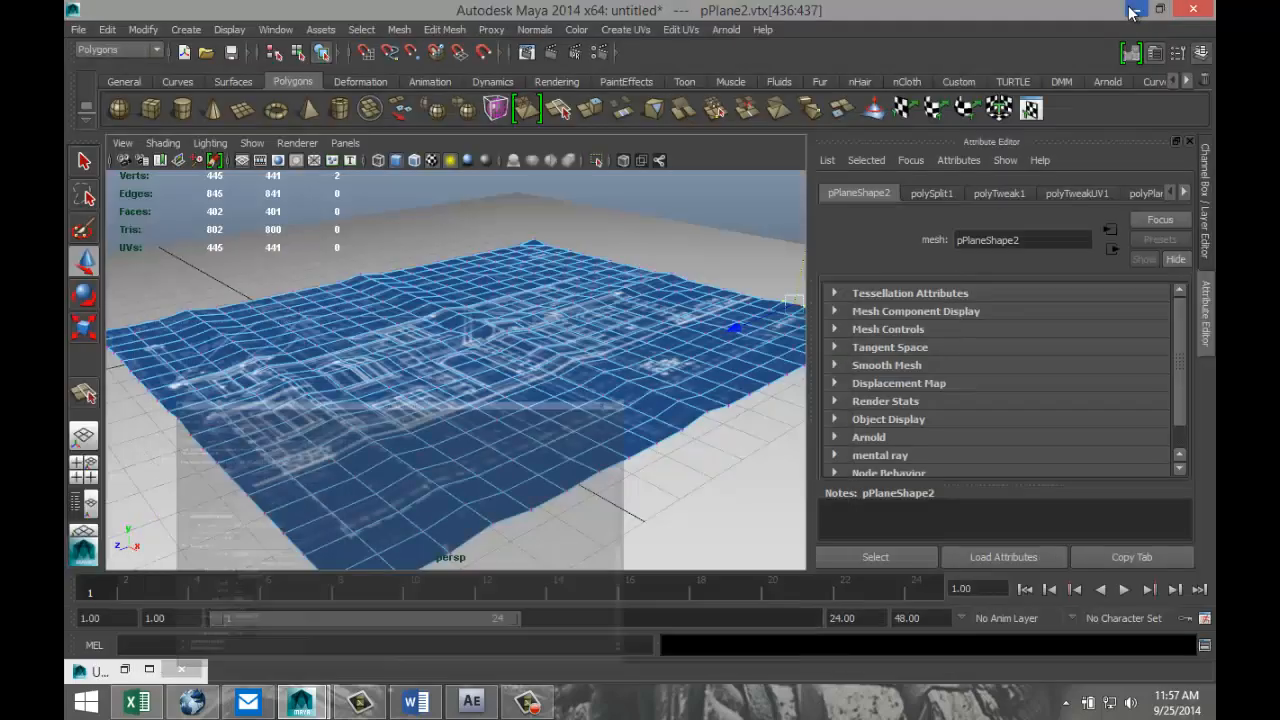
click(553, 54)
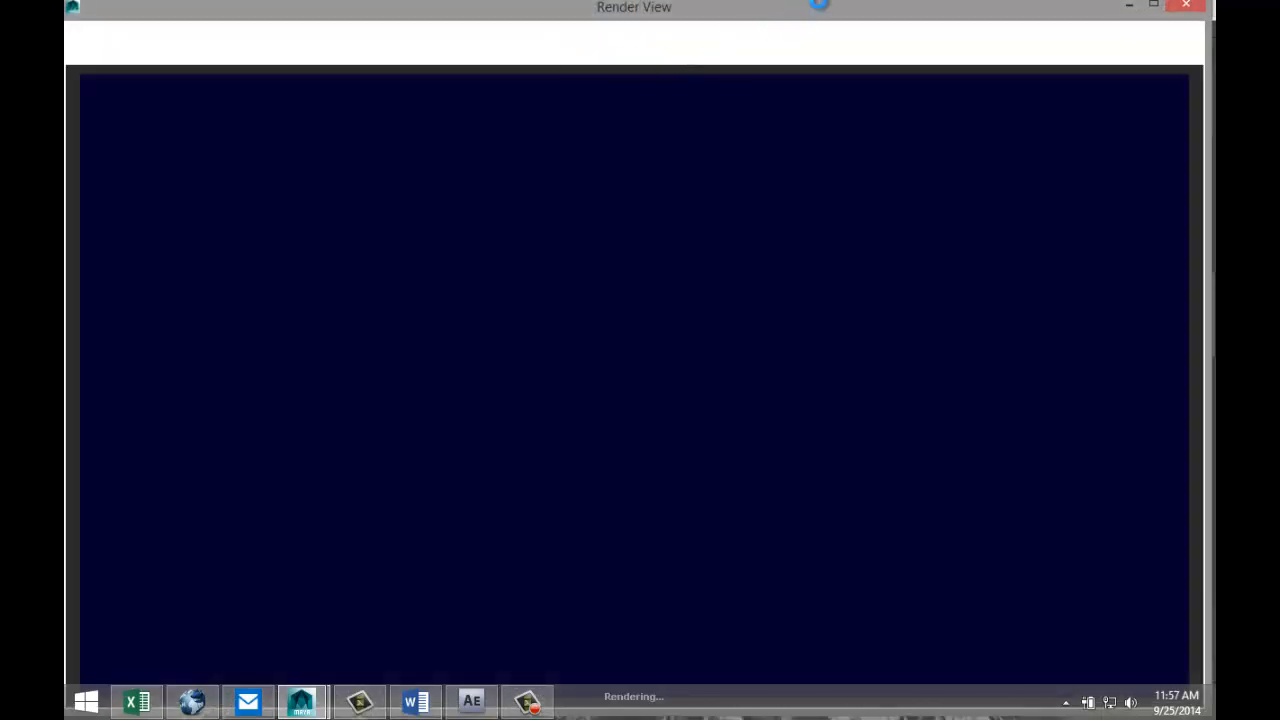